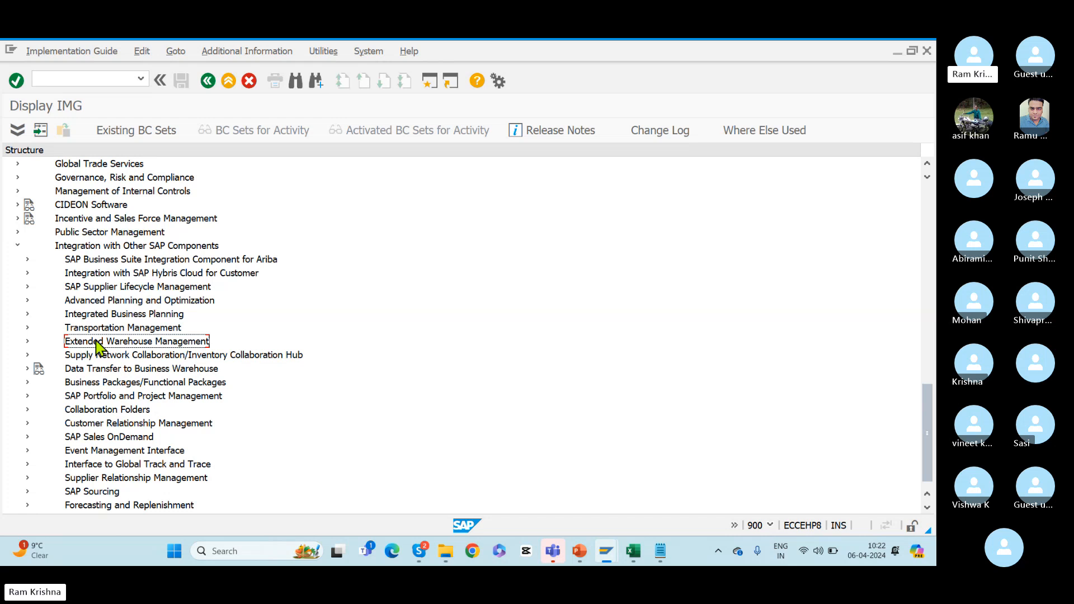
Expand Extended Warehouse Management in the IMG, through Basic Settings for Data Transfer, down to the Change Transfer for Master Data activities.
{"action": "left_click", "coordinate": [27, 342]}
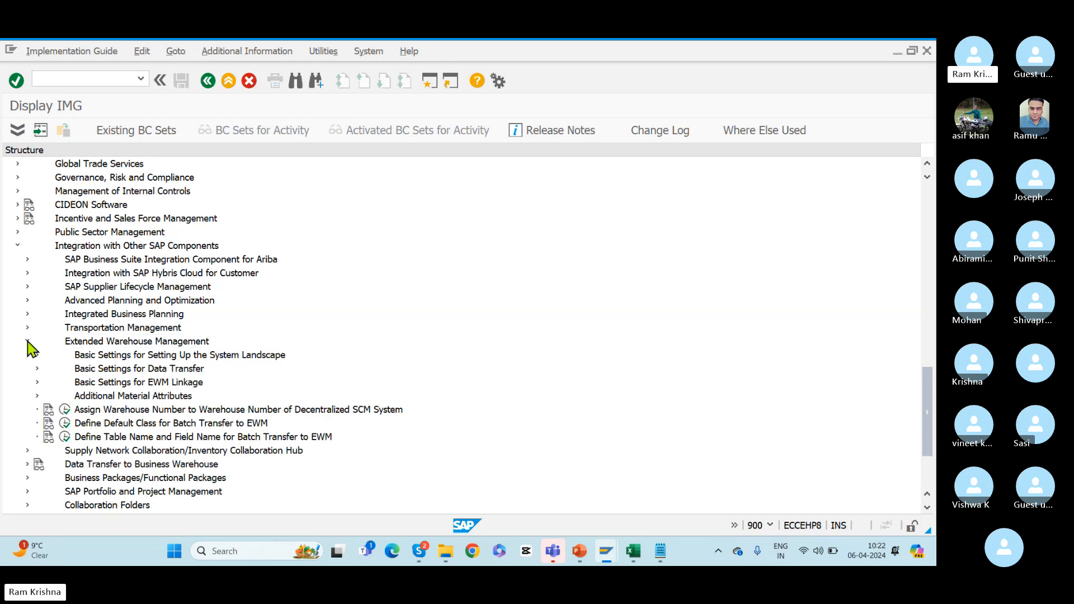
{"action": "left_click", "coordinate": [85, 370]}
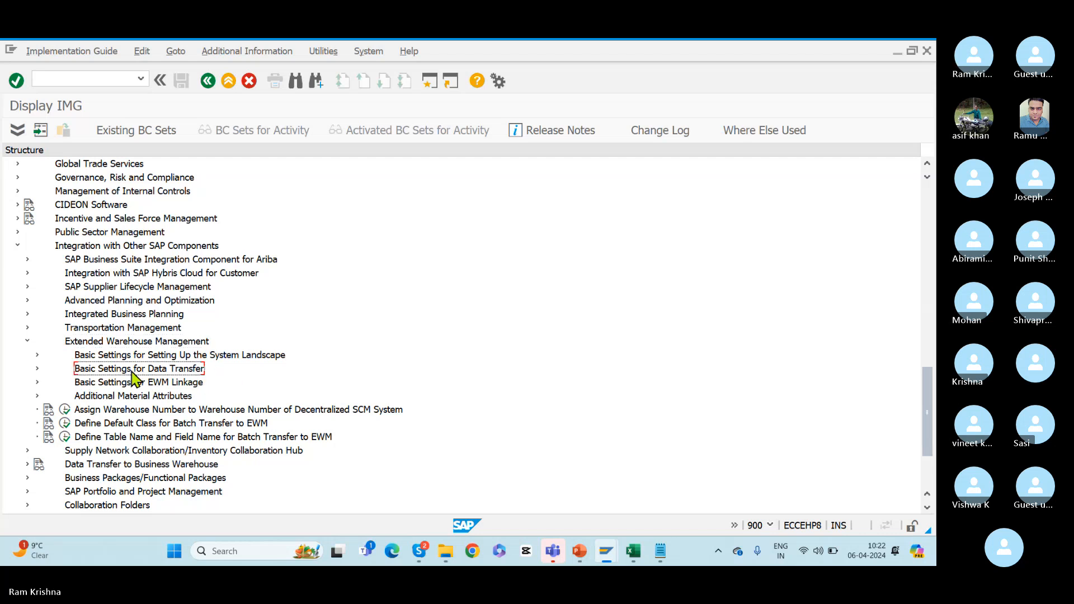
{"action": "left_click", "coordinate": [37, 369]}
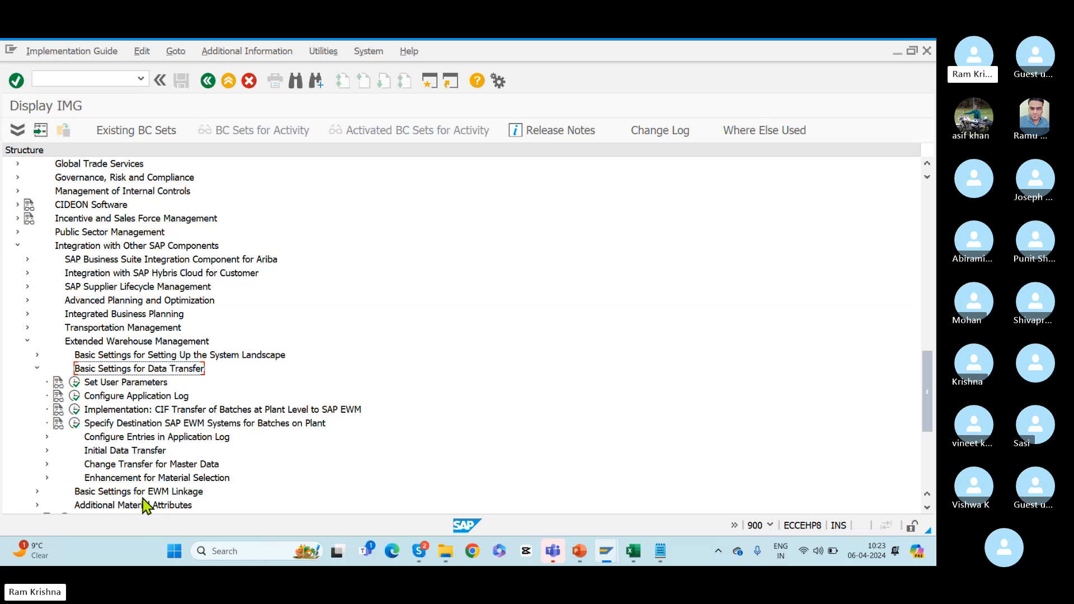
{"action": "left_click", "coordinate": [122, 465]}
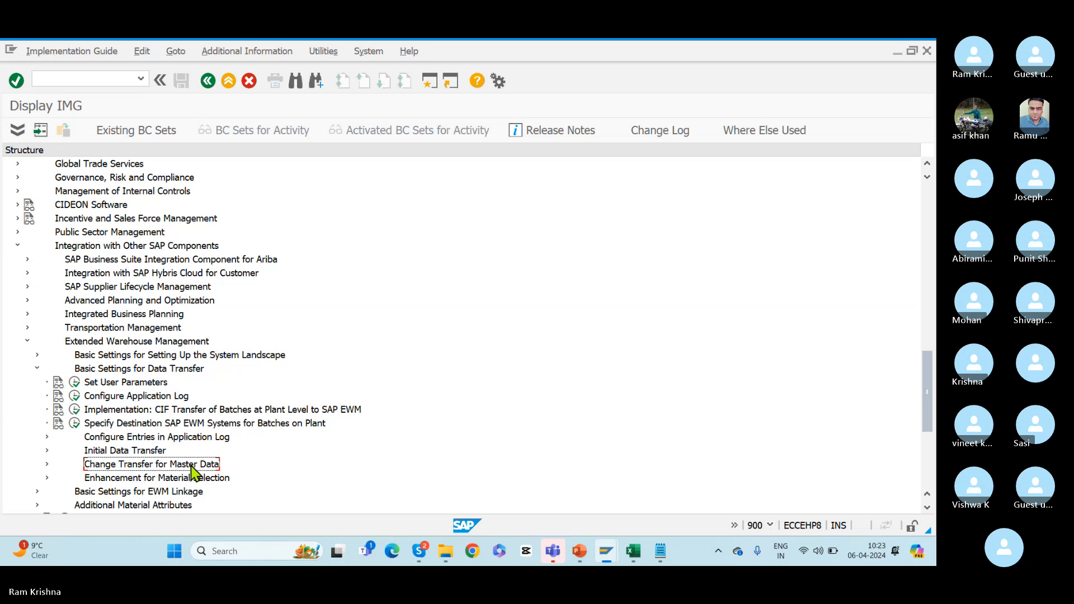
{"action": "left_click", "coordinate": [47, 464]}
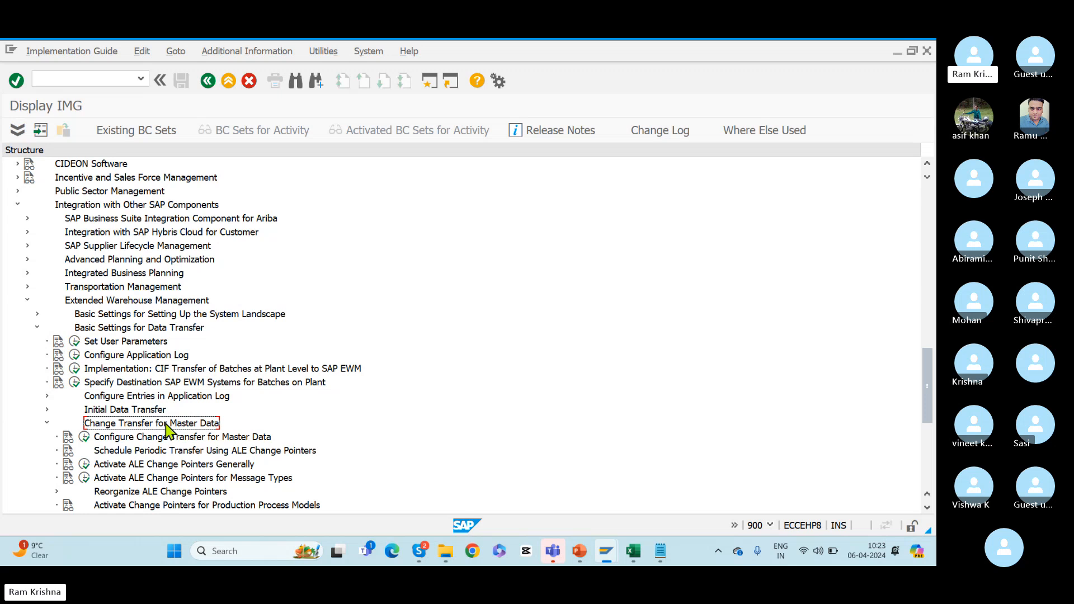
Execute the Configure Change Transfer for Master Data activity.
{"action": "left_click", "coordinate": [123, 439]}
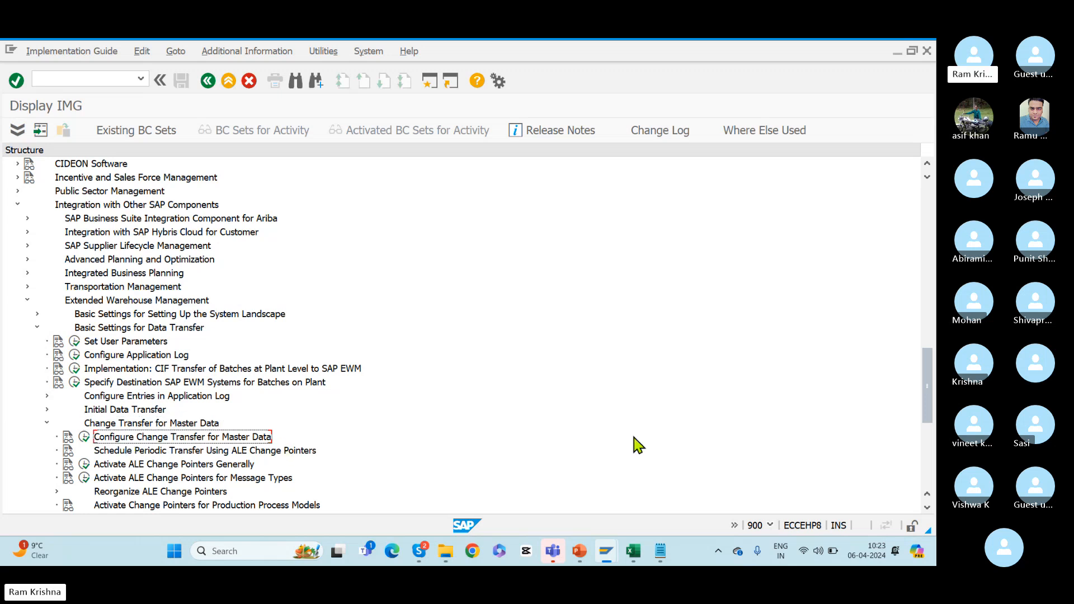
{"action": "left_click_drag", "start_coordinate": [929, 373], "coordinate": [928, 391]}
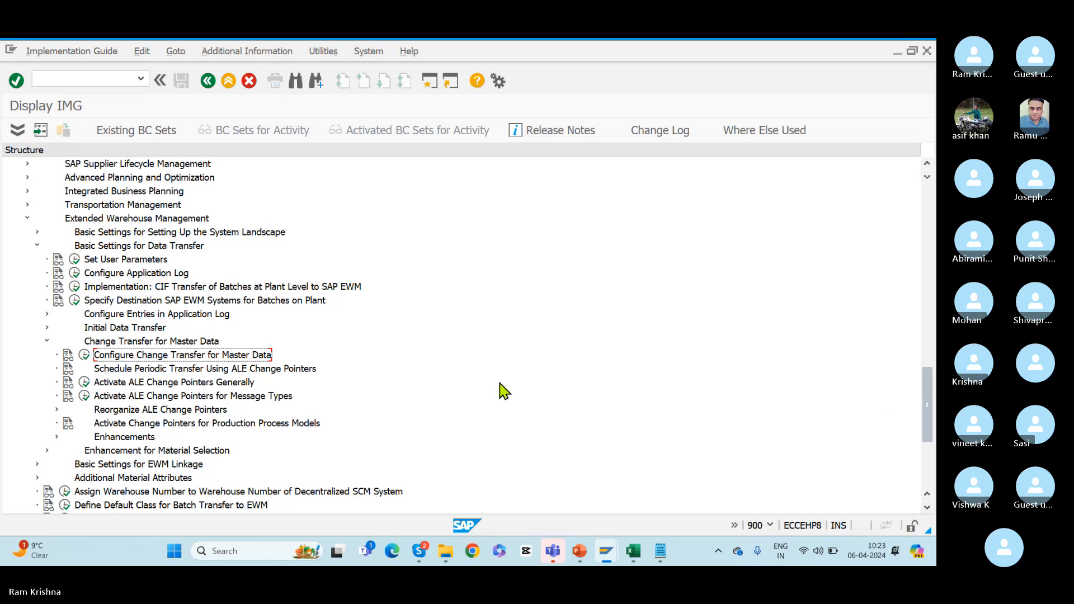
{"action": "left_click", "coordinate": [84, 355]}
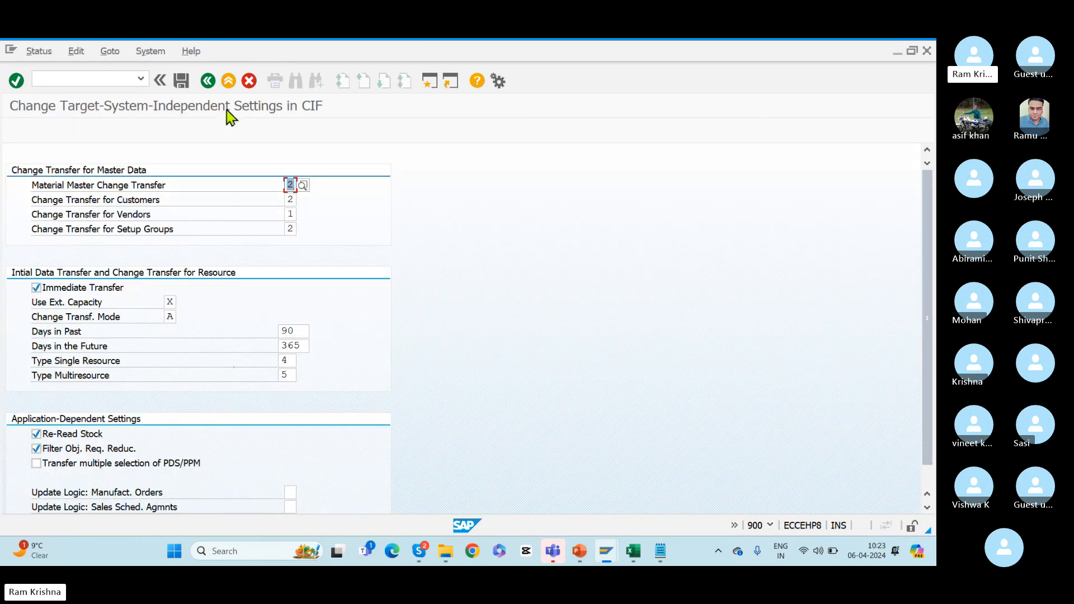
{"action": "left_click", "coordinate": [209, 82]}
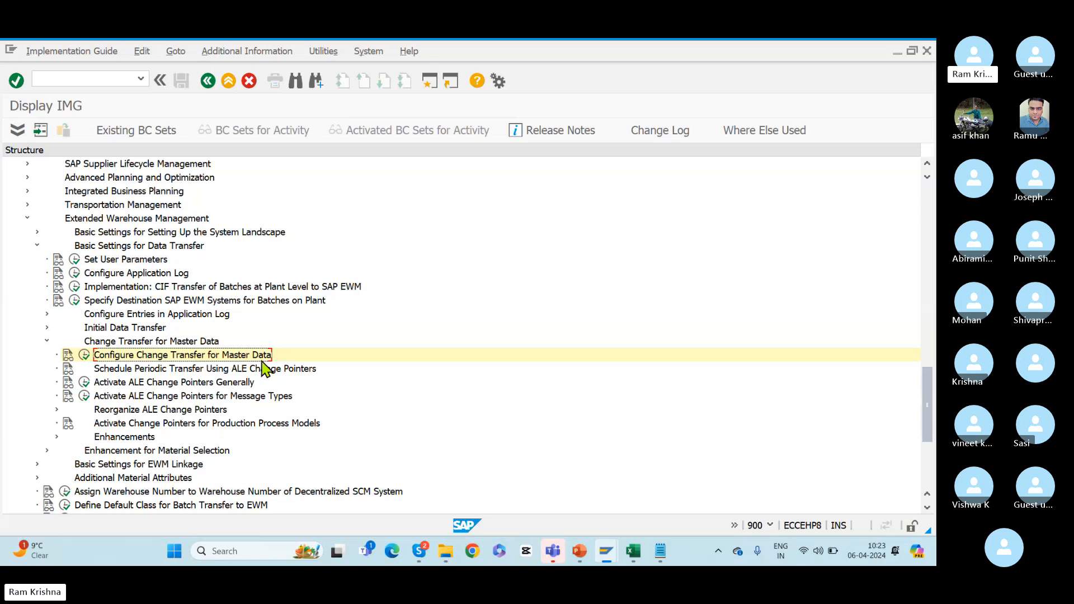
{"action": "left_click", "coordinate": [86, 356]}
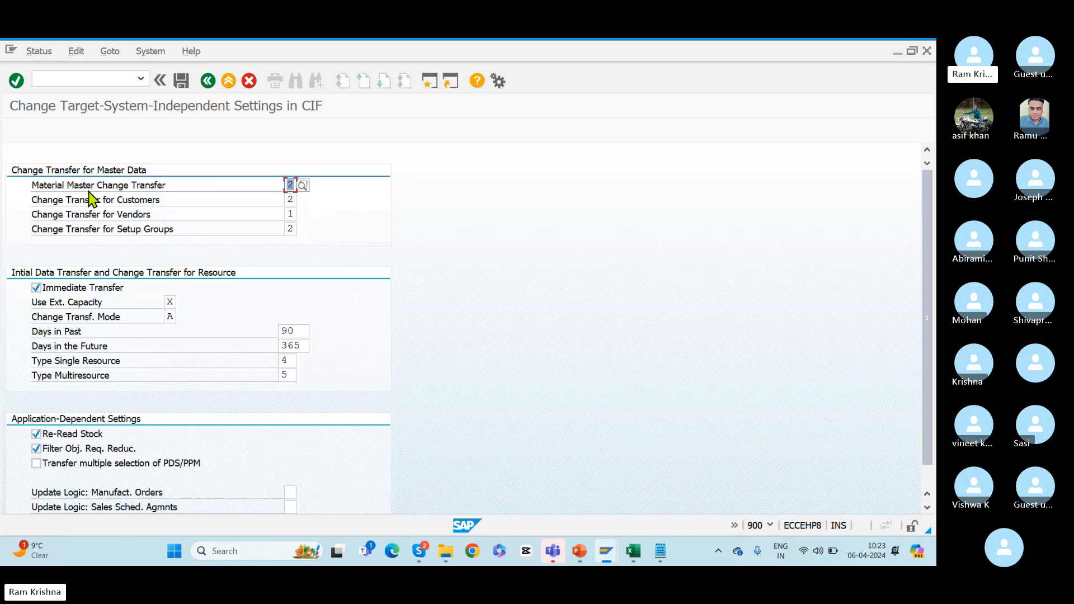
Review the possible entries for Material Master Change Transfer, comparing ALE Change Transfer, Periodic with BTE Transfer, Immediately, and close the list without choosing.
{"action": "left_click", "coordinate": [304, 186]}
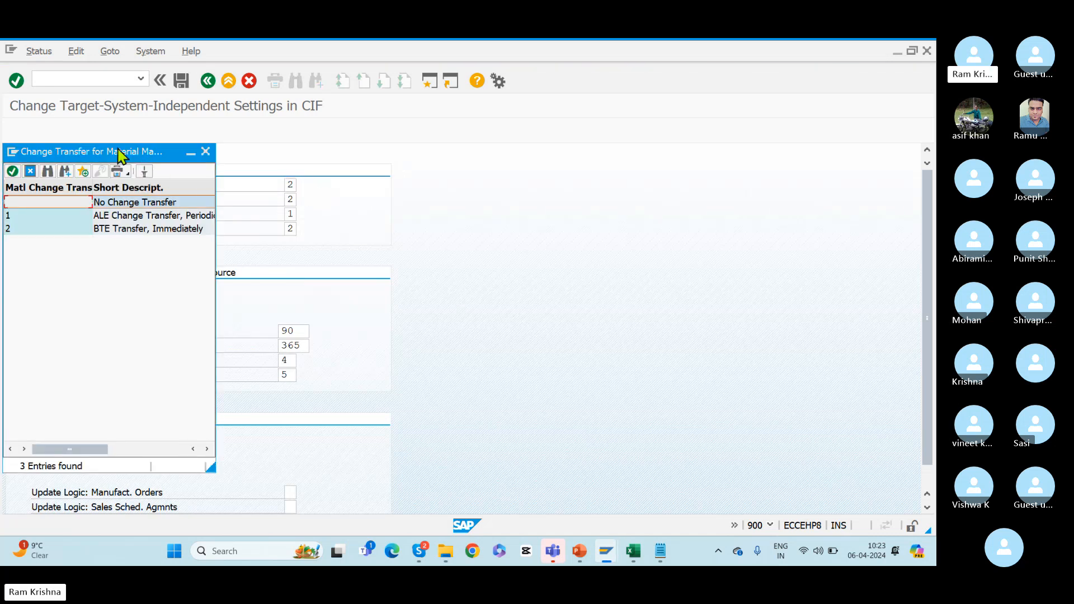
{"action": "left_click_drag", "start_coordinate": [116, 157], "coordinate": [553, 159]}
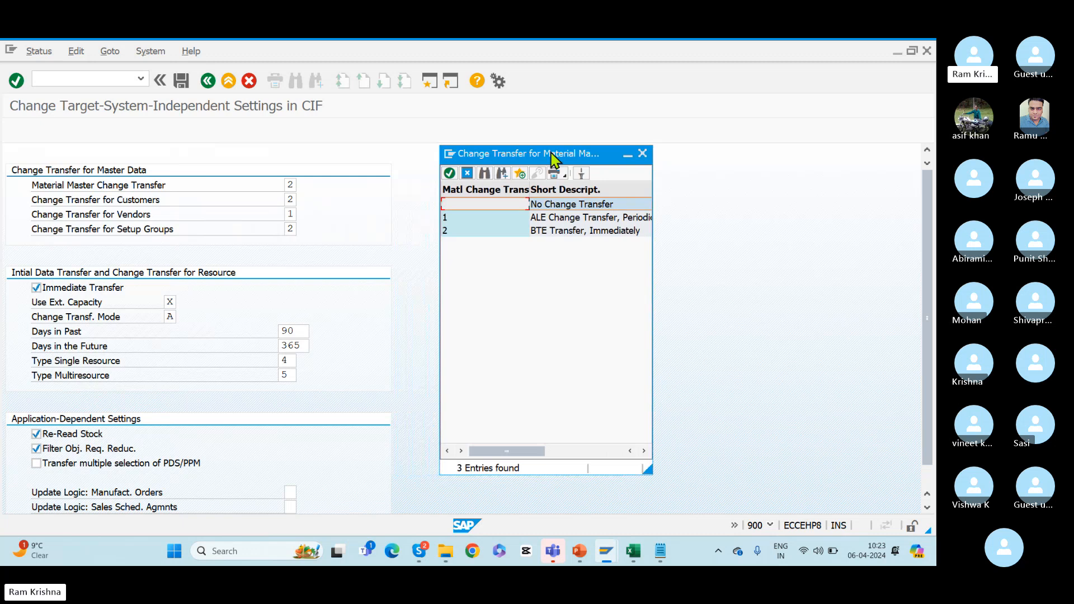
{"action": "left_click", "coordinate": [547, 231]}
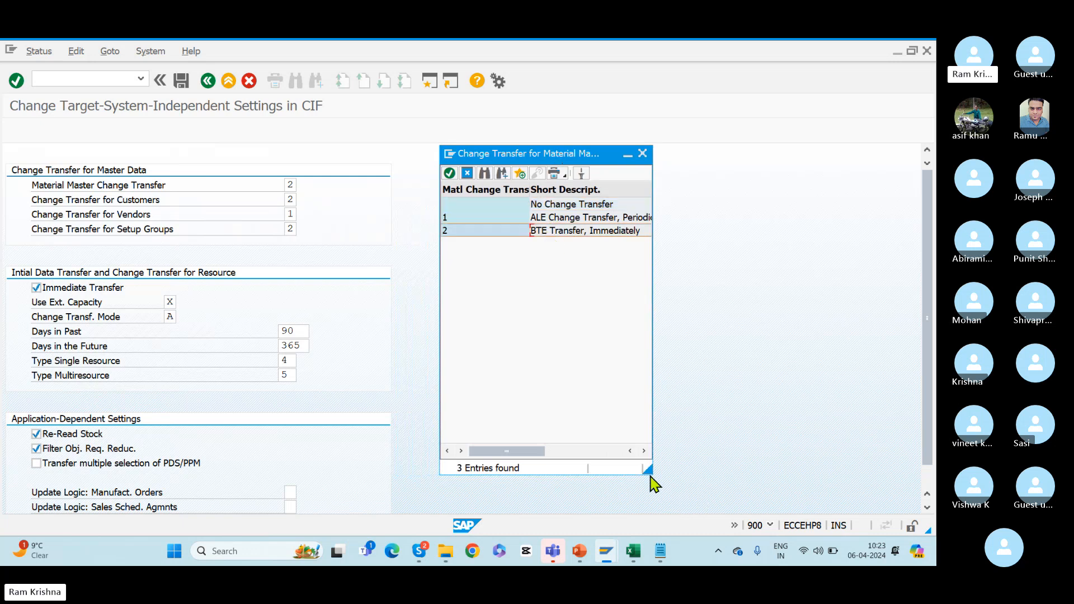
{"action": "left_click_drag", "start_coordinate": [647, 469], "coordinate": [789, 412]}
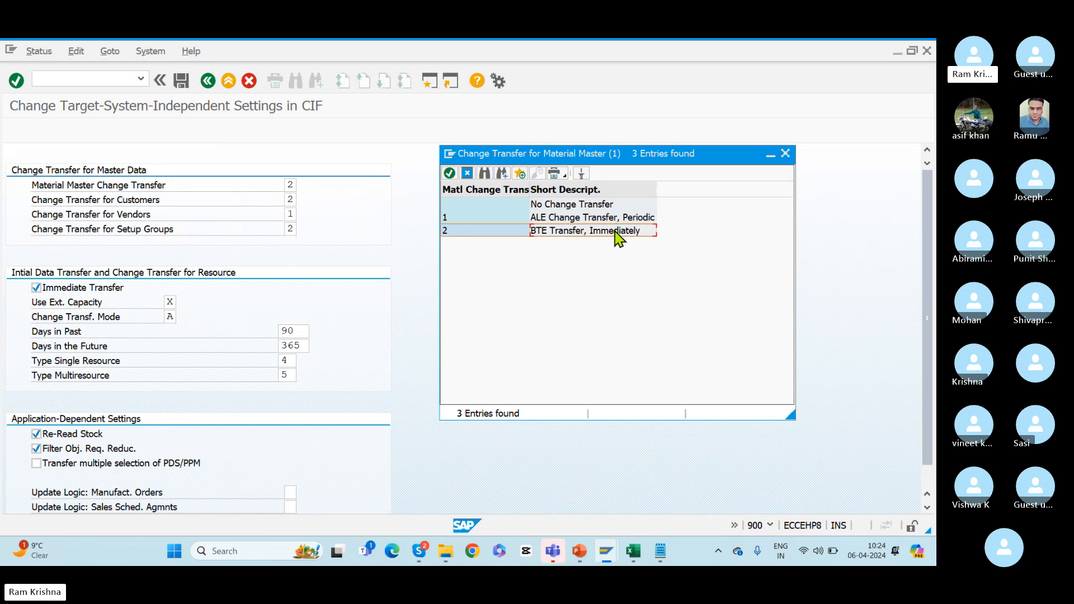
{"action": "left_click", "coordinate": [547, 219]}
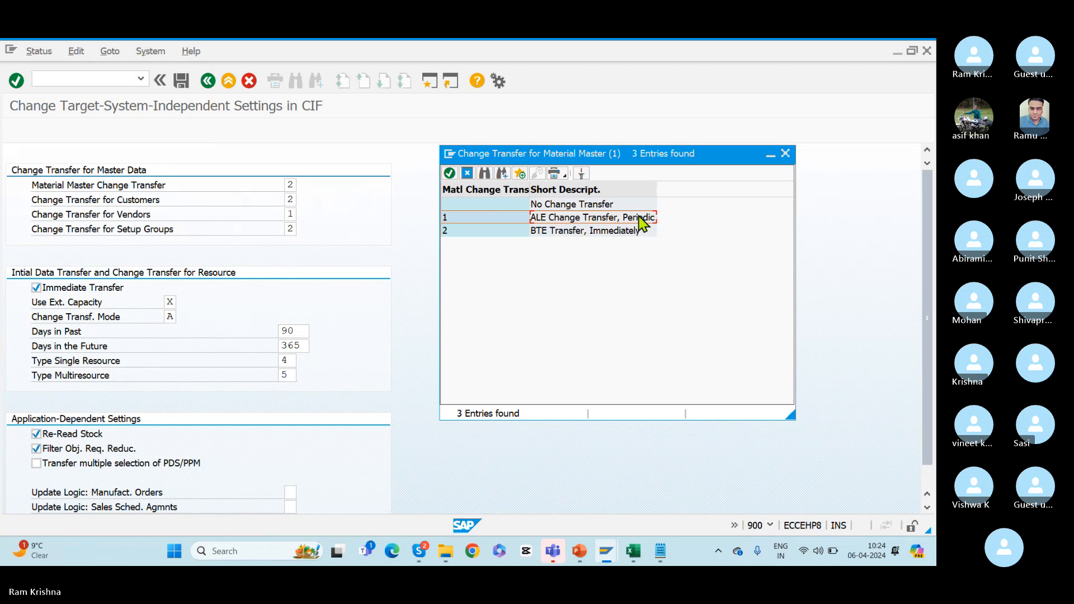
{"action": "left_click", "coordinate": [602, 235]}
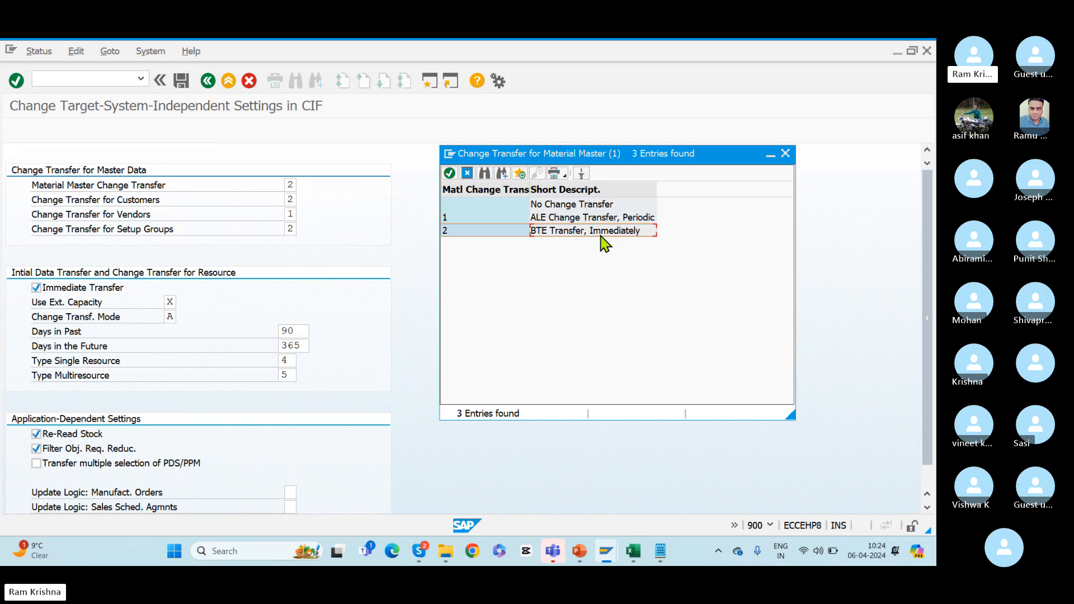
{"action": "left_click", "coordinate": [574, 219]}
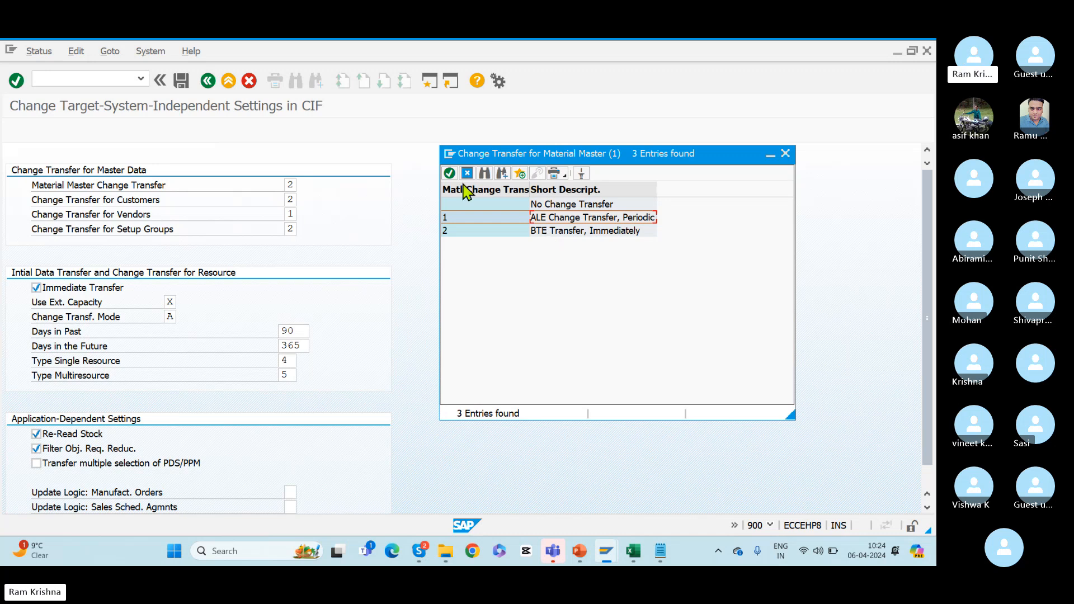
{"action": "left_click", "coordinate": [785, 153]}
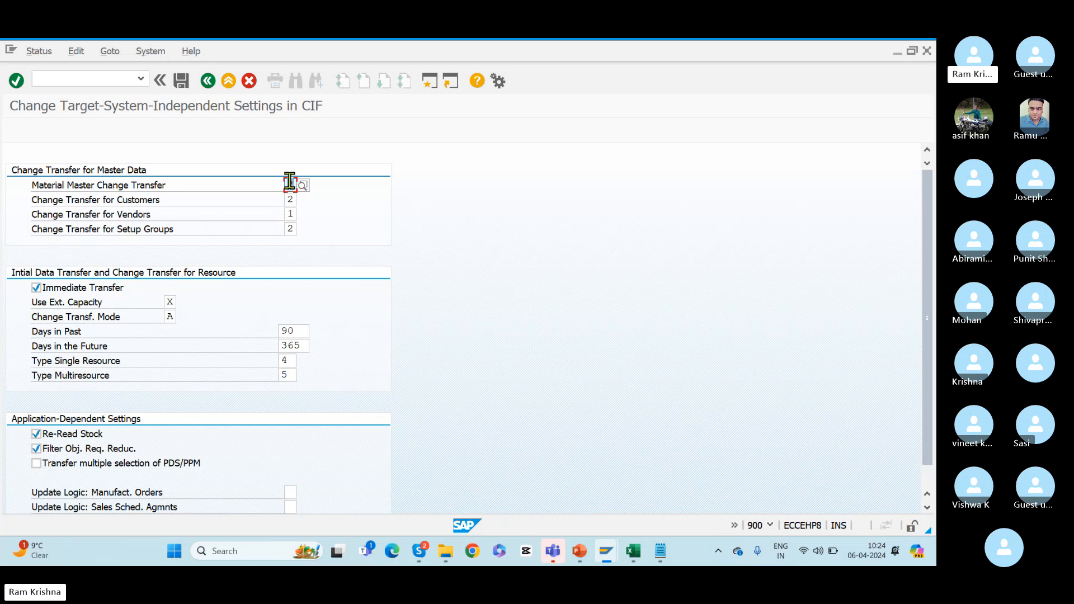
Set Material Master Change Transfer to 2, BTE Transfer, Immediately, from its list of possible entries.
{"action": "left_click", "coordinate": [303, 184]}
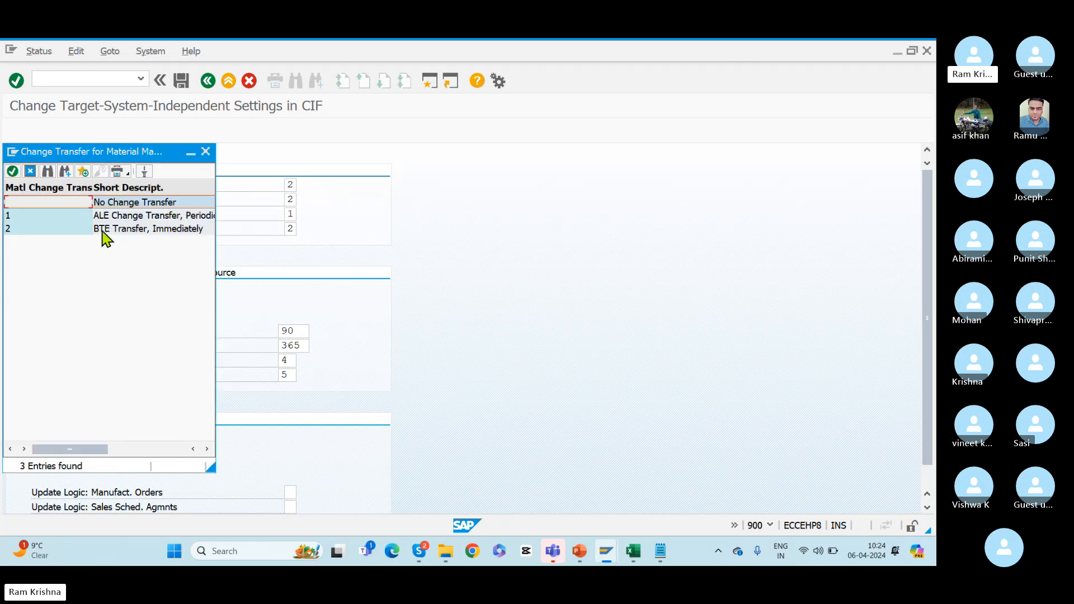
{"action": "left_click", "coordinate": [102, 230]}
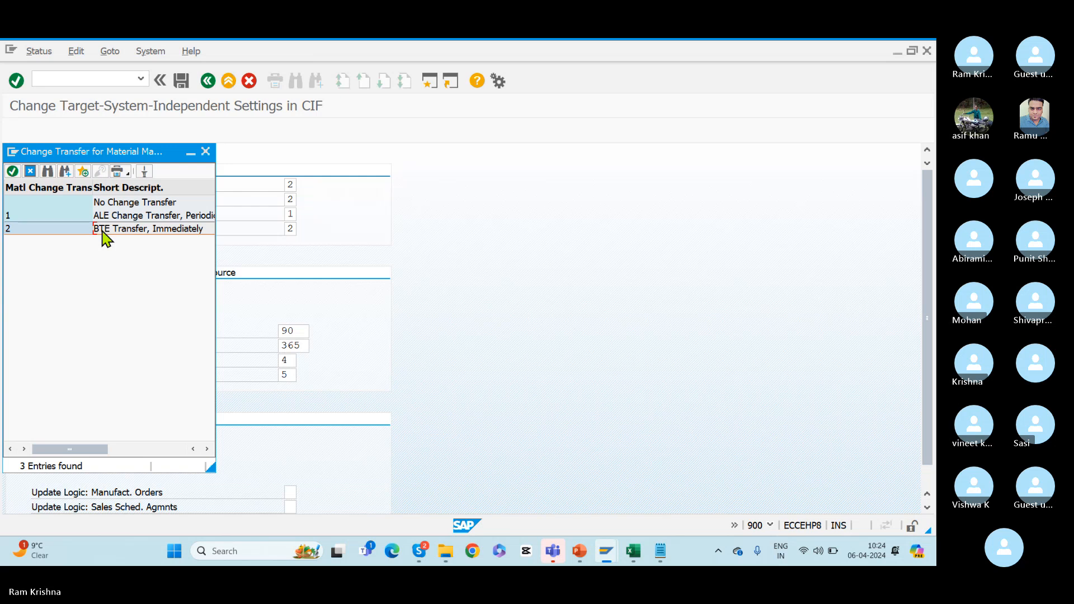
{"action": "left_click", "coordinate": [113, 205]}
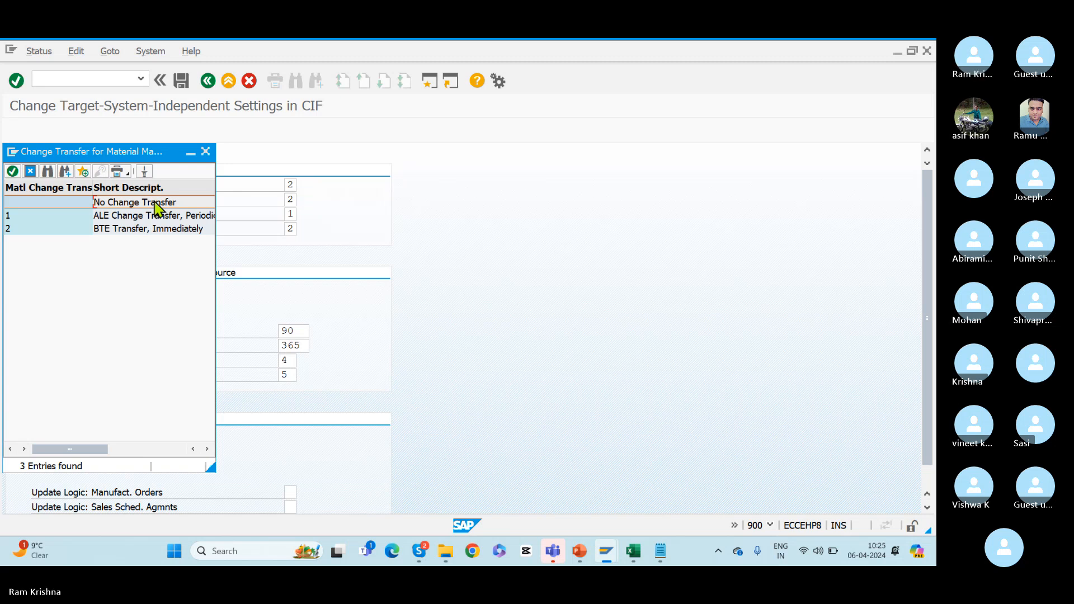
{"action": "double_click", "coordinate": [123, 230]}
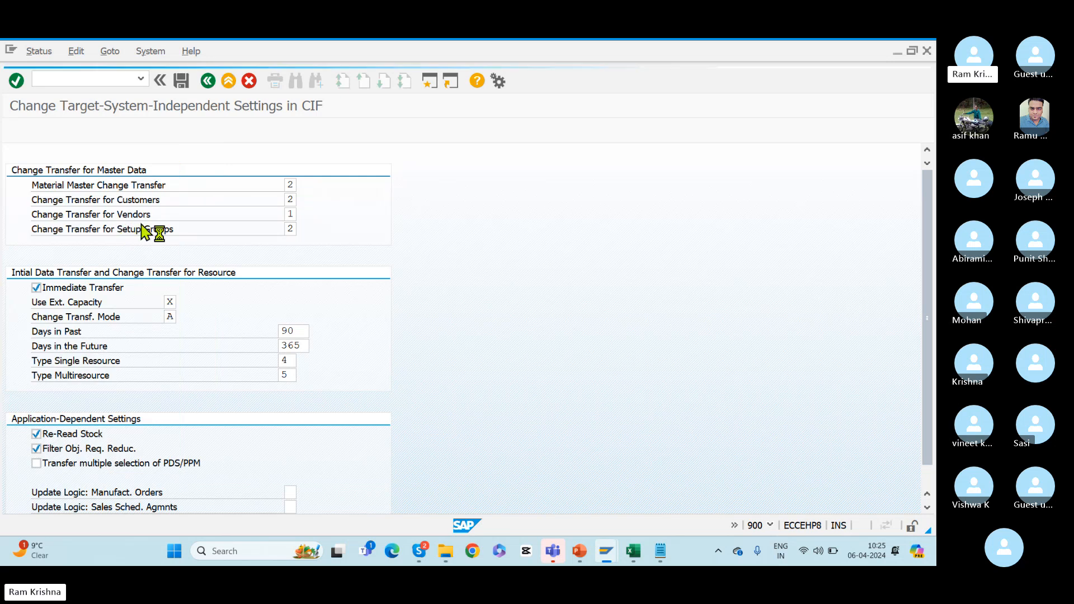
{"action": "left_click", "coordinate": [289, 185]}
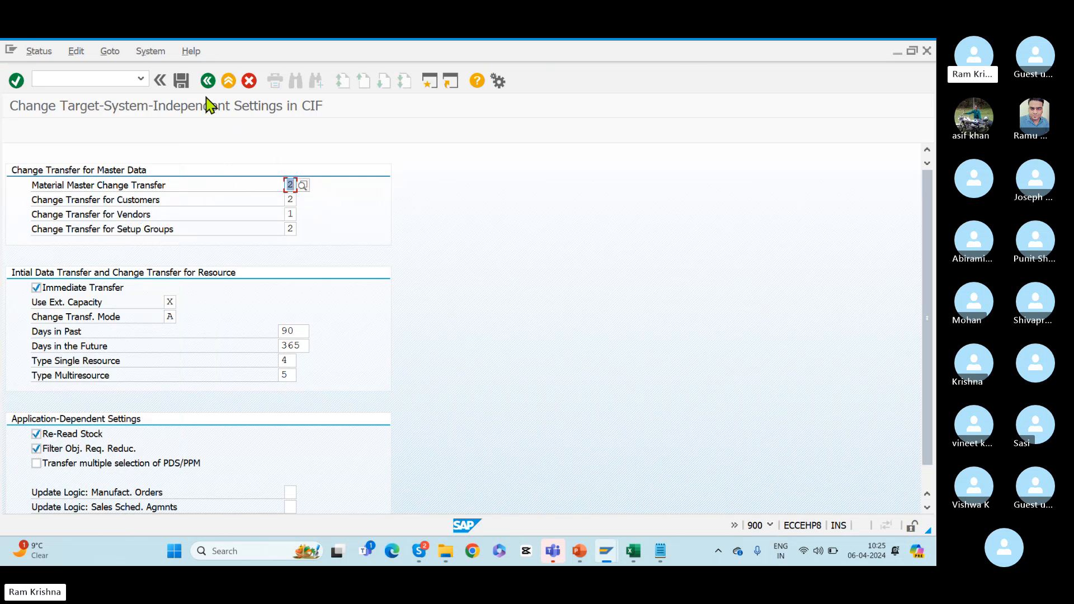
Save the CIF settings to the HYD production customizing request and return to the SAP Easy Access screen.
{"action": "left_click", "coordinate": [182, 83]}
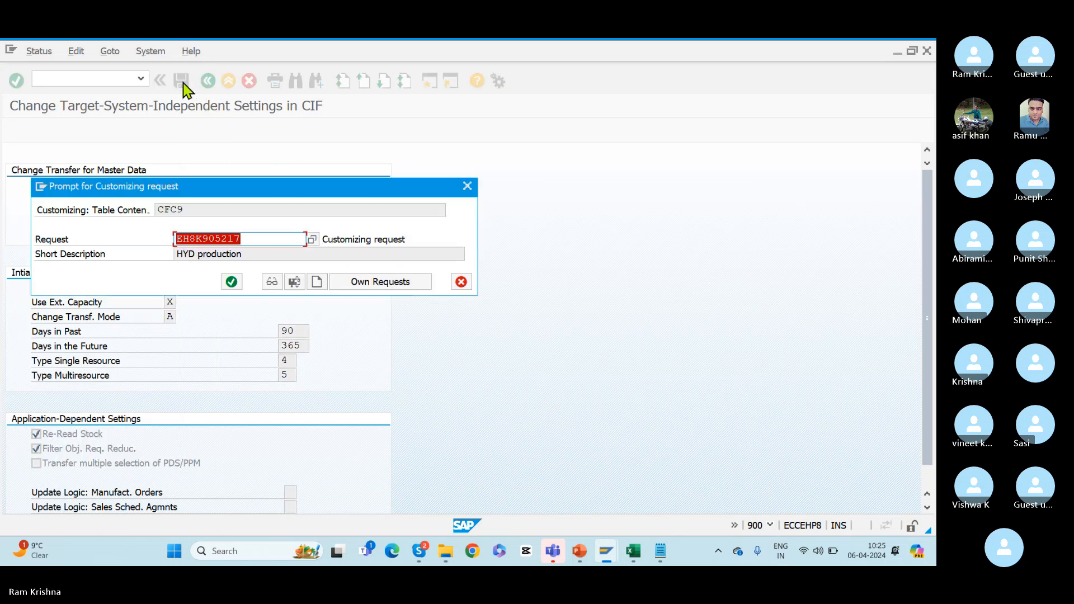
{"action": "left_click", "coordinate": [234, 282]}
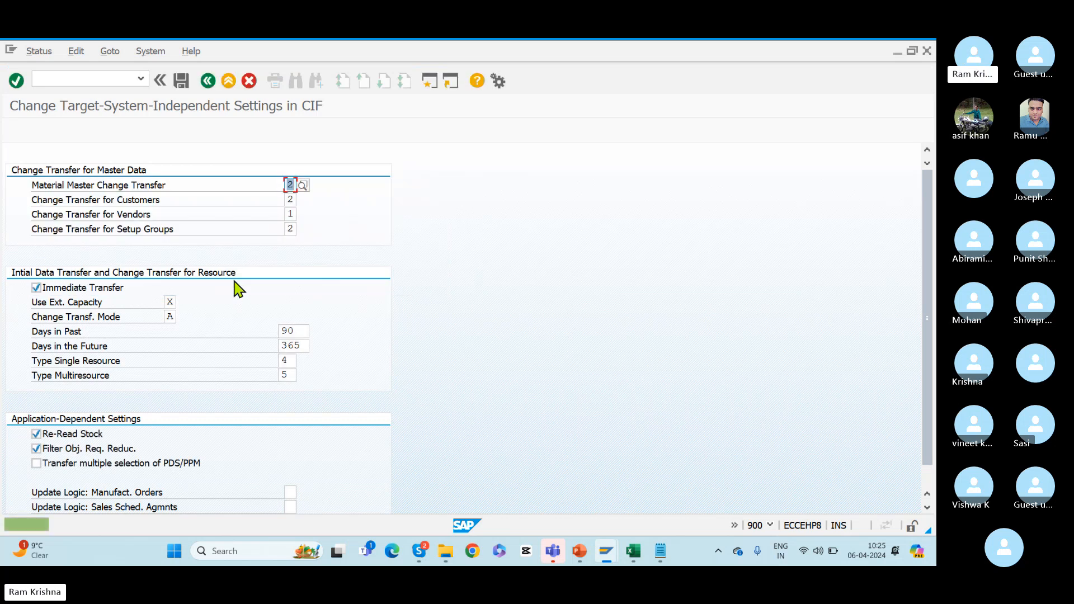
{"action": "left_click", "coordinate": [207, 81]}
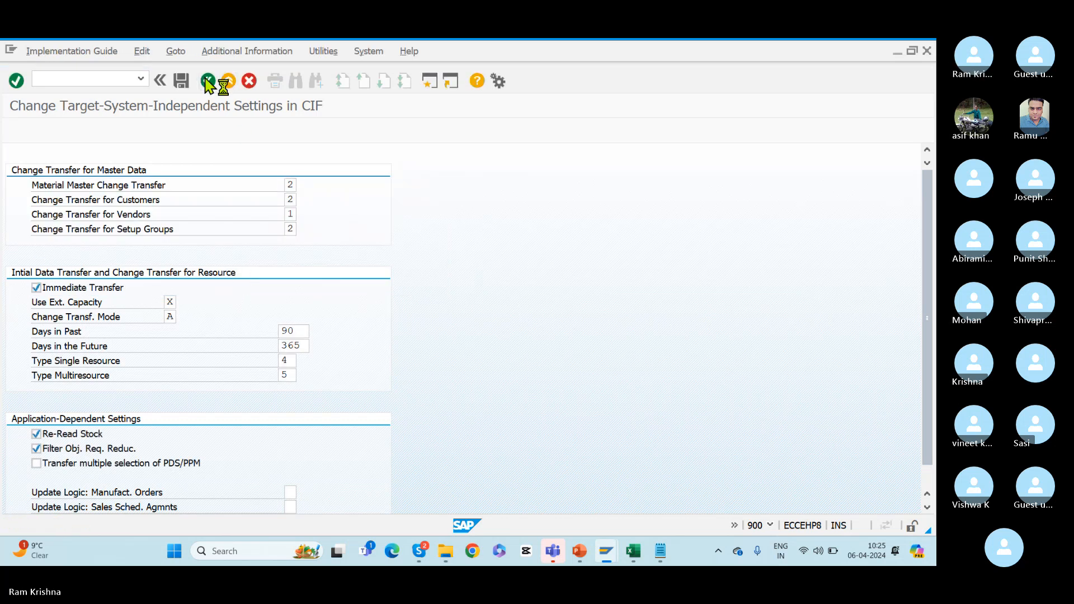
{"action": "left_click", "coordinate": [208, 81]}
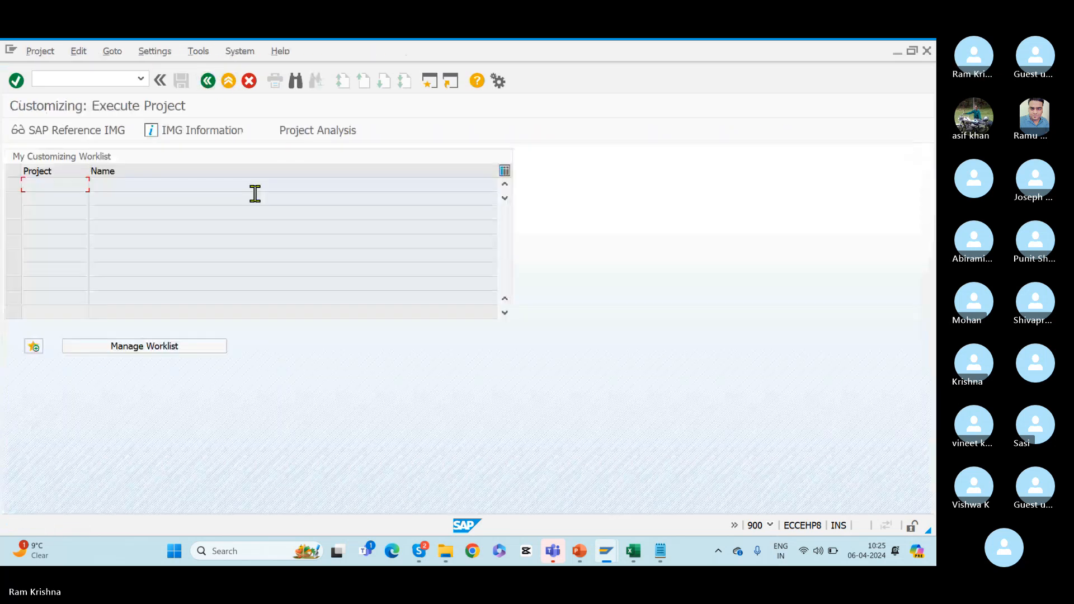
{"action": "left_click", "coordinate": [210, 82]}
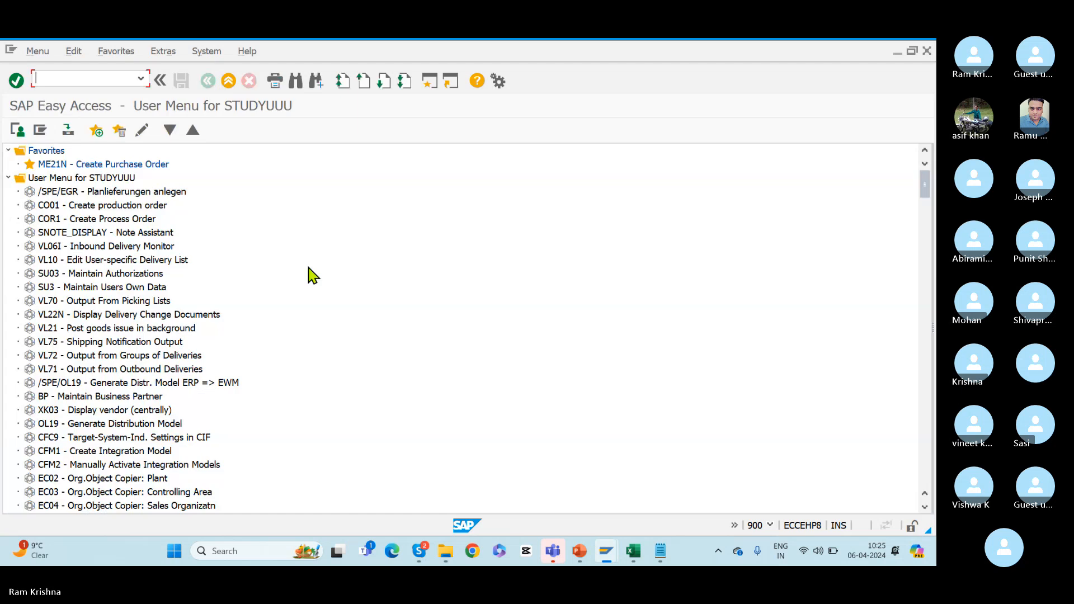
Start the Change Material transaction and bring up the view selection for material 50066794.
{"action": "key", "text": "alt+Tab"}
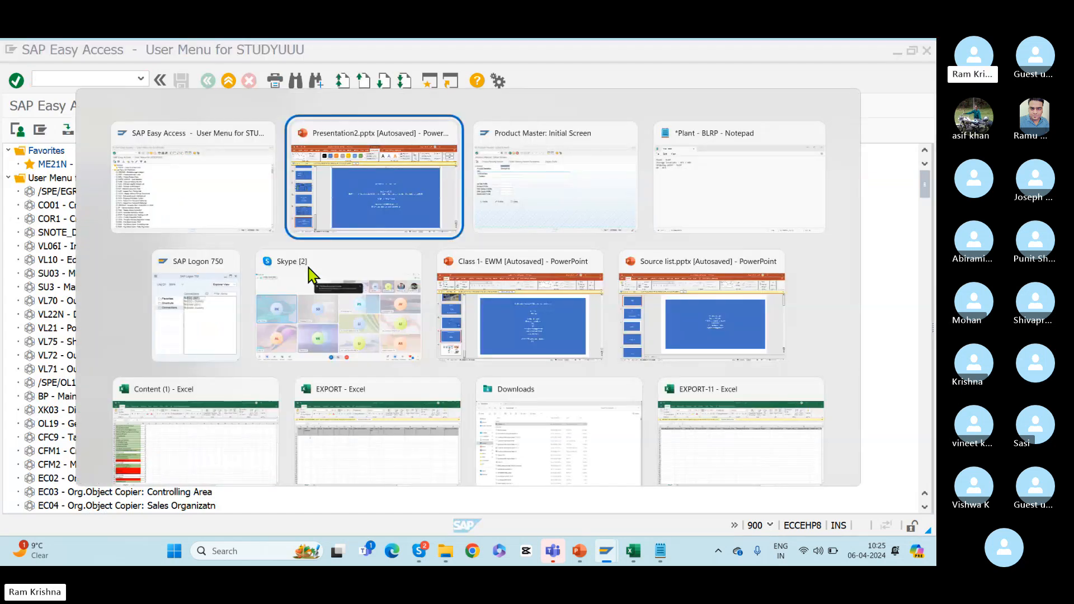
{"action": "key", "text": "alt+Tab"}
{"action": "key", "text": "alt+Tab"}
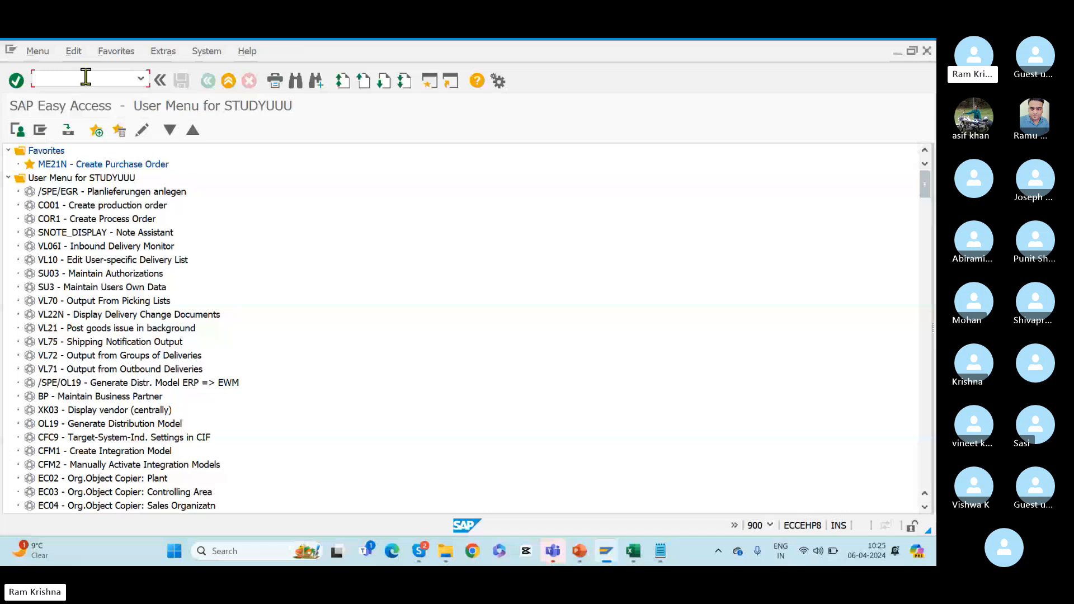
{"action": "left_click", "coordinate": [85, 77]}
{"action": "type", "text": "mm"}
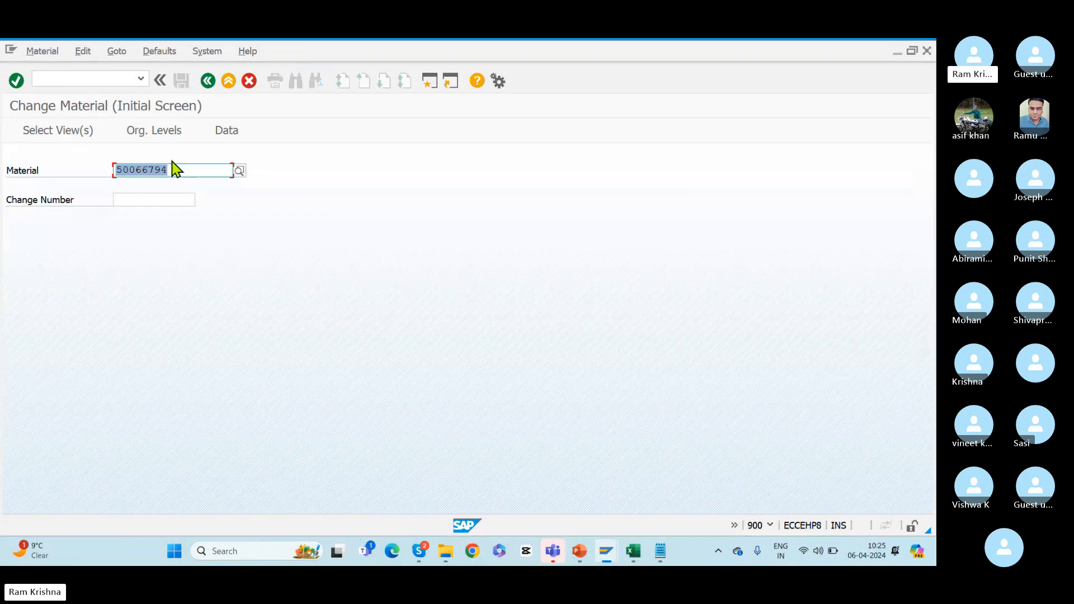
{"action": "key", "text": "Return"}
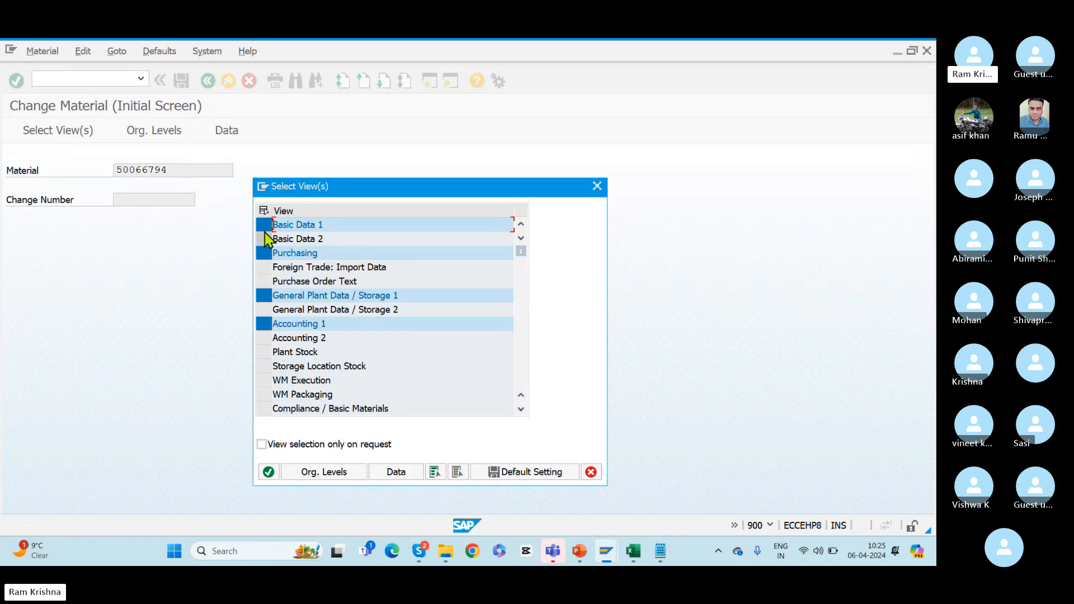
Deselect the Purchasing, General Plant Data / Storage 1 and Accounting 1 views and open the material with only Basic Data 1 selected.
{"action": "left_click", "coordinate": [264, 253]}
{"action": "left_click", "coordinate": [263, 297]}
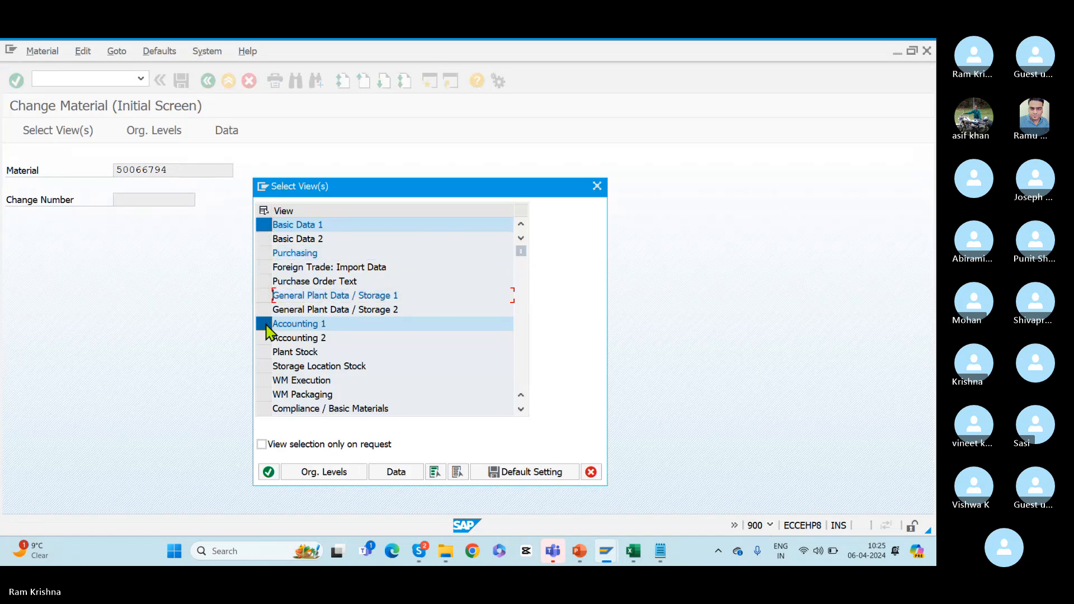
{"action": "left_click", "coordinate": [264, 324]}
{"action": "left_click", "coordinate": [268, 473]}
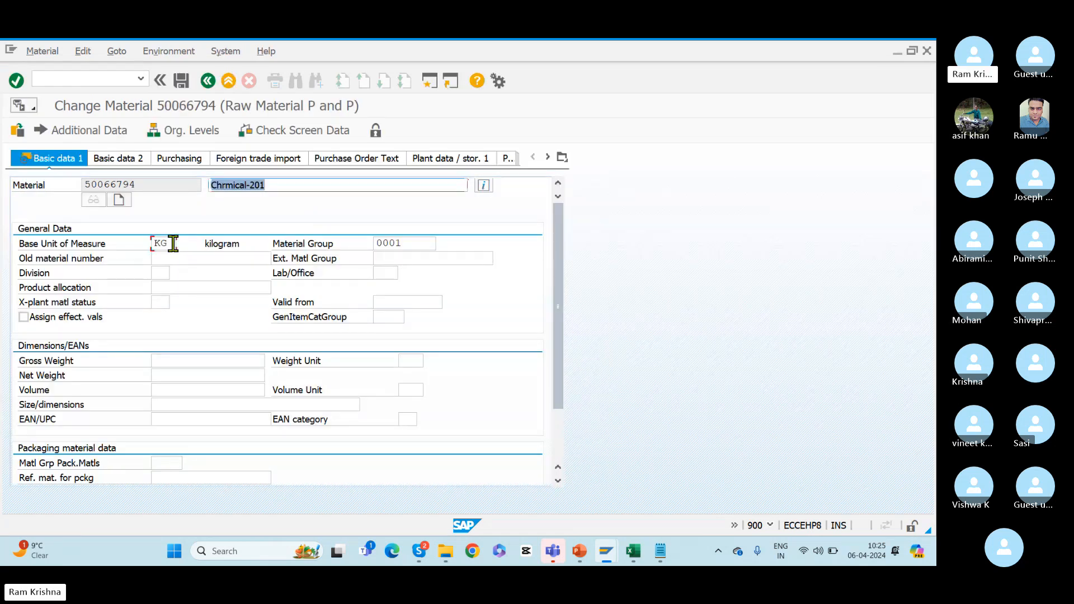
Change the base unit of measure of material 50066794 to EA and save the material.
{"action": "left_click", "coordinate": [171, 242]}
{"action": "type", "text": "EA"}
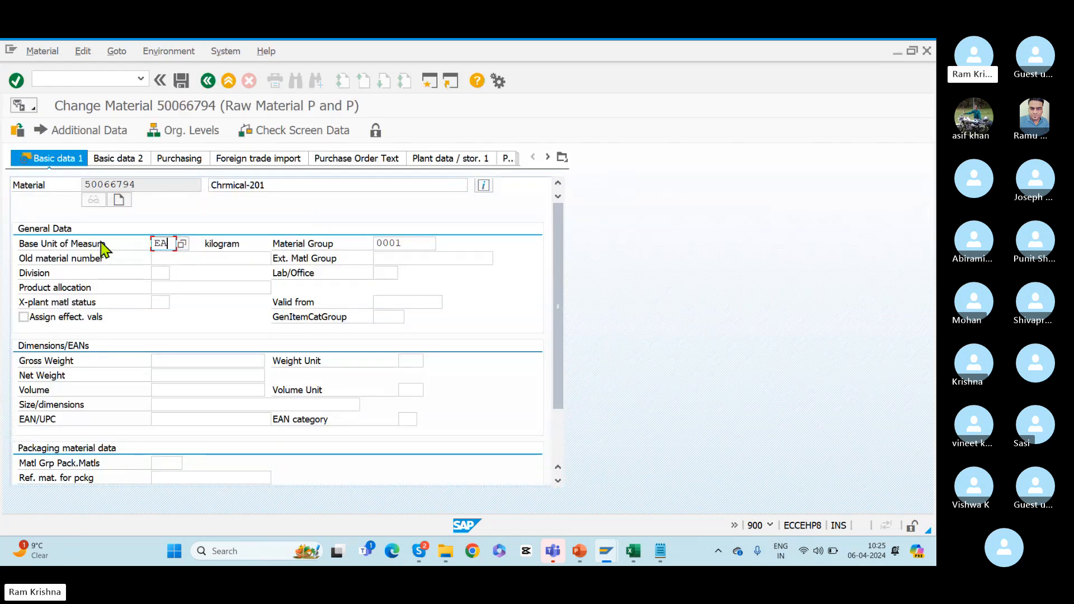
{"action": "key", "text": "Return"}
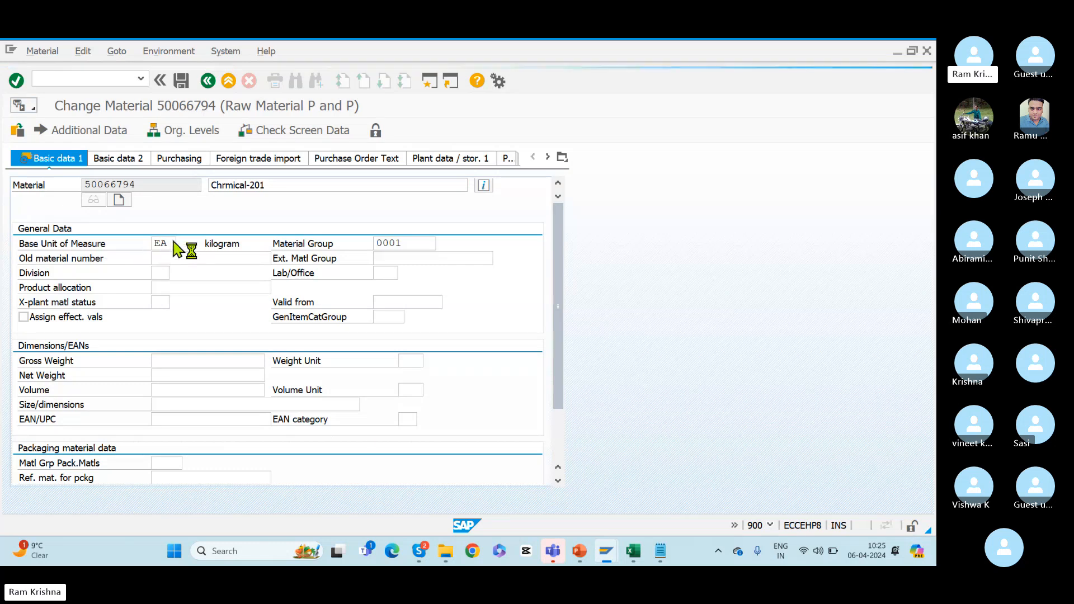
{"action": "key", "text": "Return"}
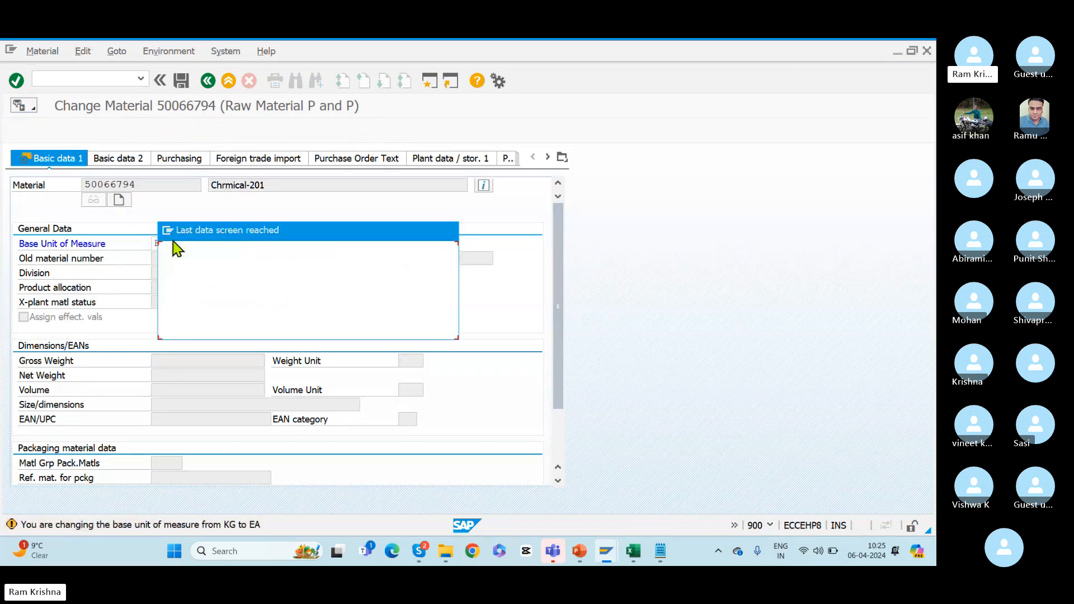
{"action": "left_click", "coordinate": [247, 331]}
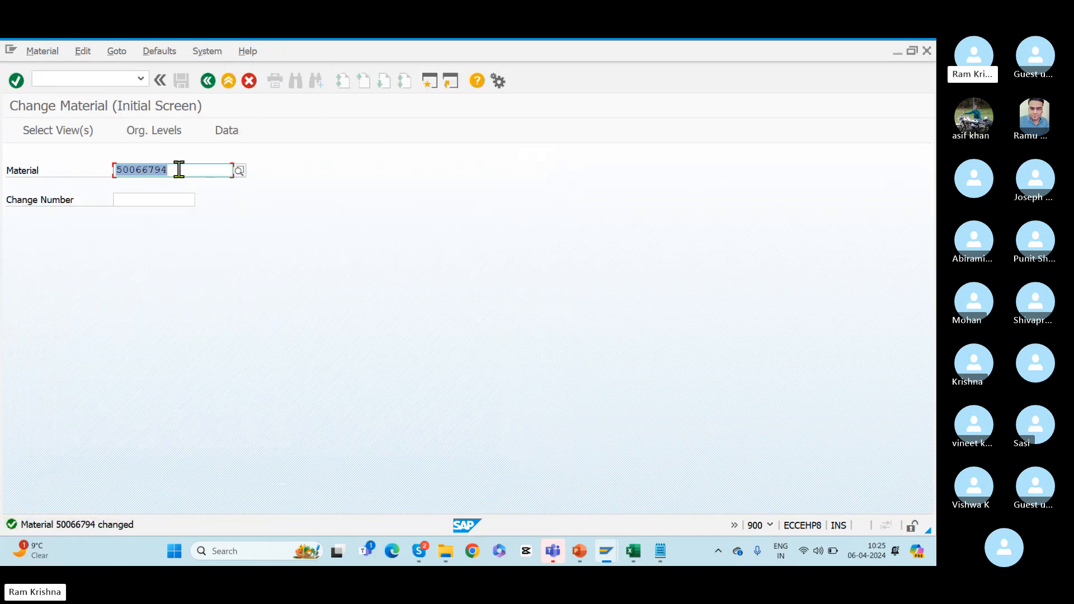
Switch to the EWM product master session in client 110 and display the global data of product 50066794.
{"action": "key", "text": "alt+Tab"}
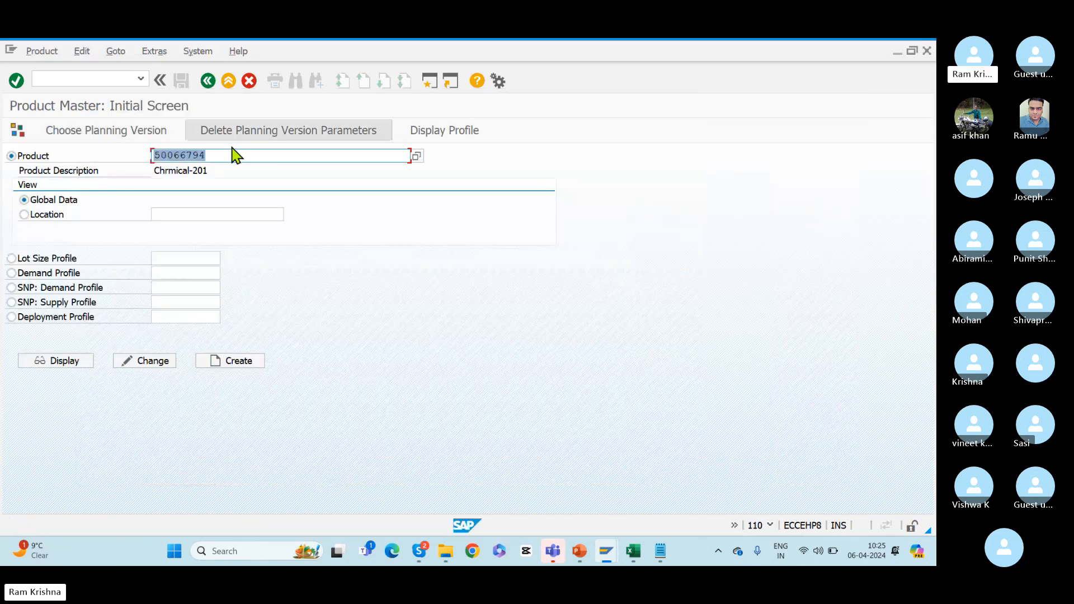
{"action": "left_click", "coordinate": [143, 81]}
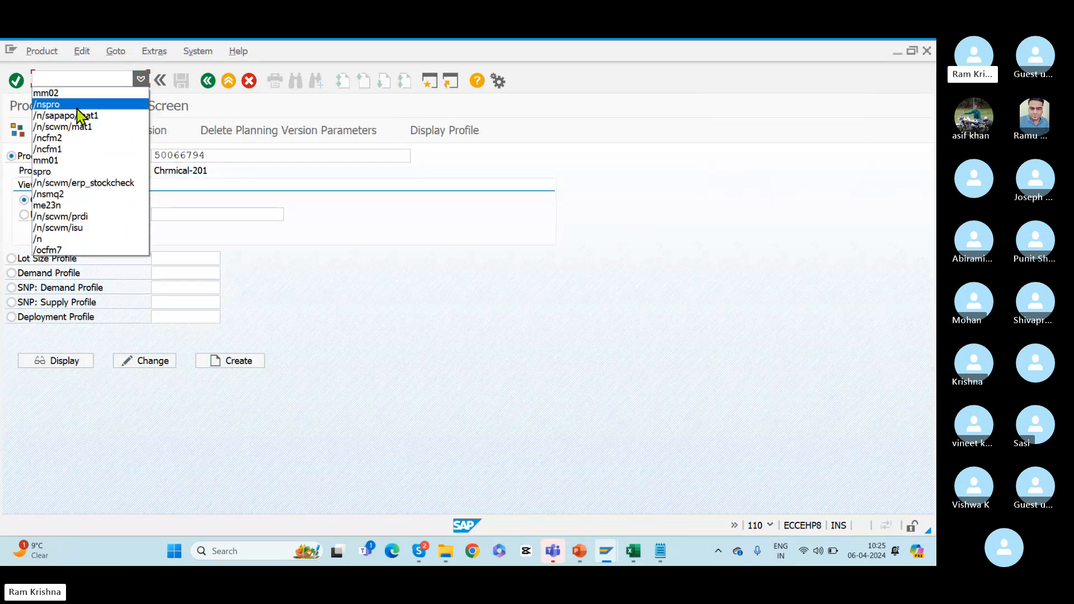
{"action": "key", "text": "Escape"}
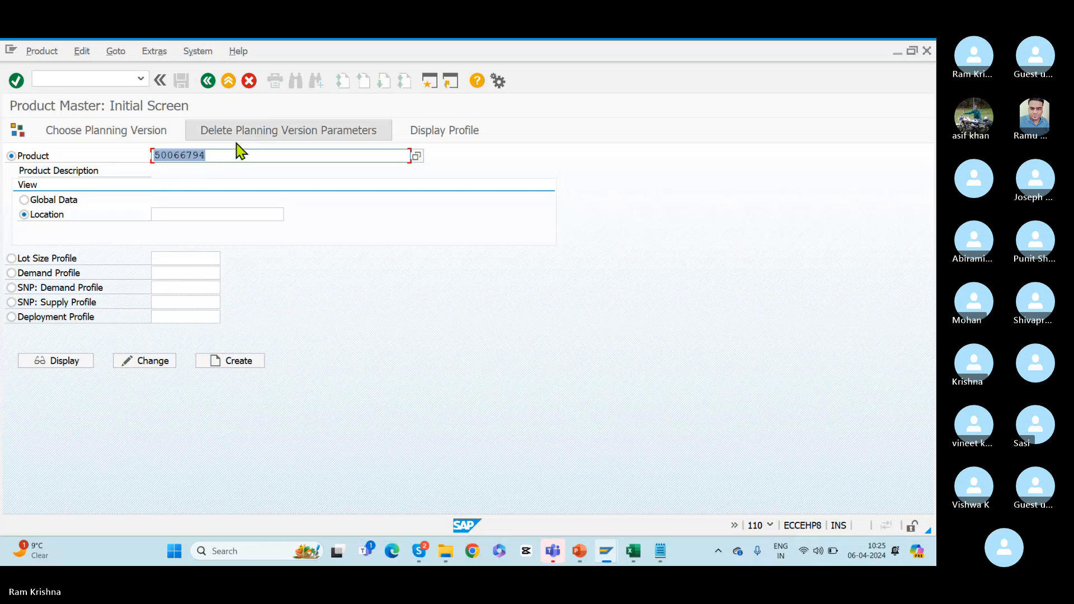
{"action": "left_click", "coordinate": [232, 151]}
{"action": "left_click", "coordinate": [42, 199]}
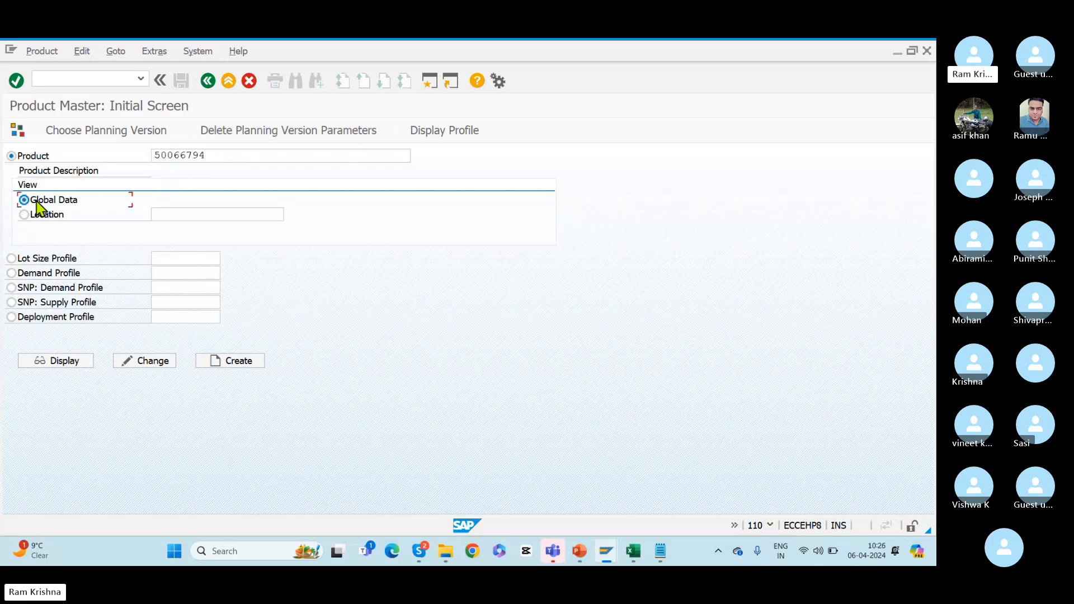
{"action": "left_click", "coordinate": [56, 361]}
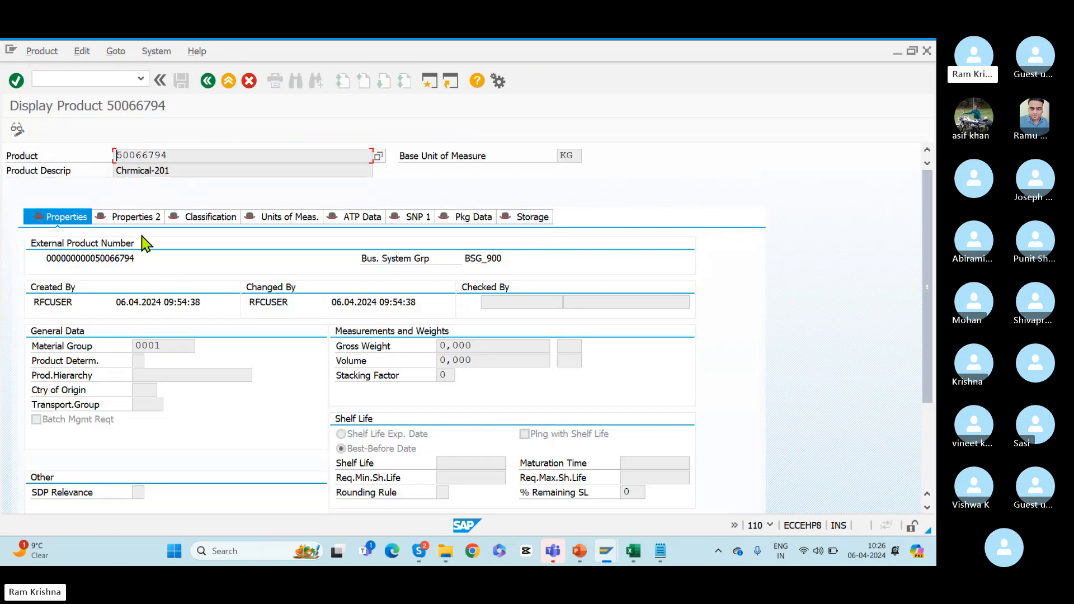
Check the product's Properties 2 data and base unit of measure, and copy the product number.
{"action": "left_click", "coordinate": [132, 219]}
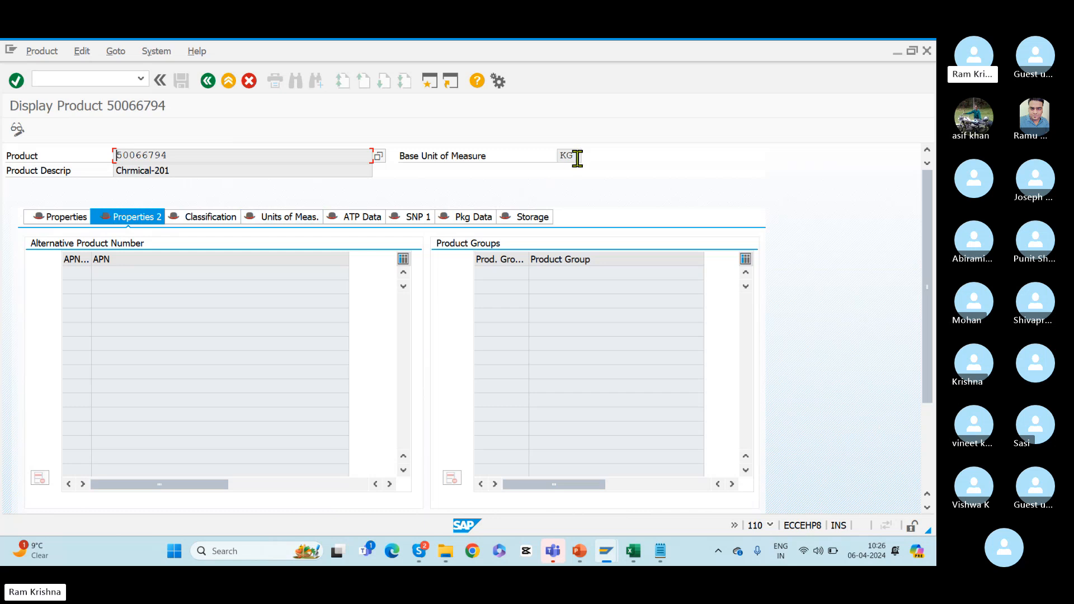
{"action": "left_click", "coordinate": [571, 156]}
{"action": "left_click", "coordinate": [177, 158]}
{"action": "key", "text": "ctrl+c"}
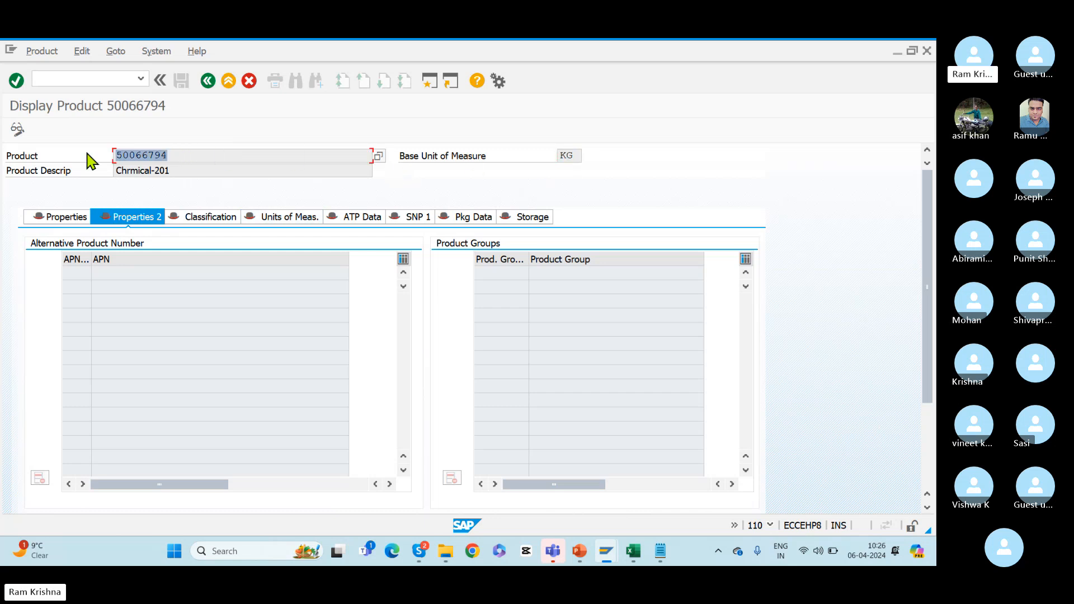
{"action": "left_click", "coordinate": [87, 154]}
Start transaction SMQ2 and list all inbound queues of client 110.
{"action": "key", "text": "alt+Tab"}
{"action": "key", "text": "Escape"}
{"action": "left_click", "coordinate": [59, 83]}
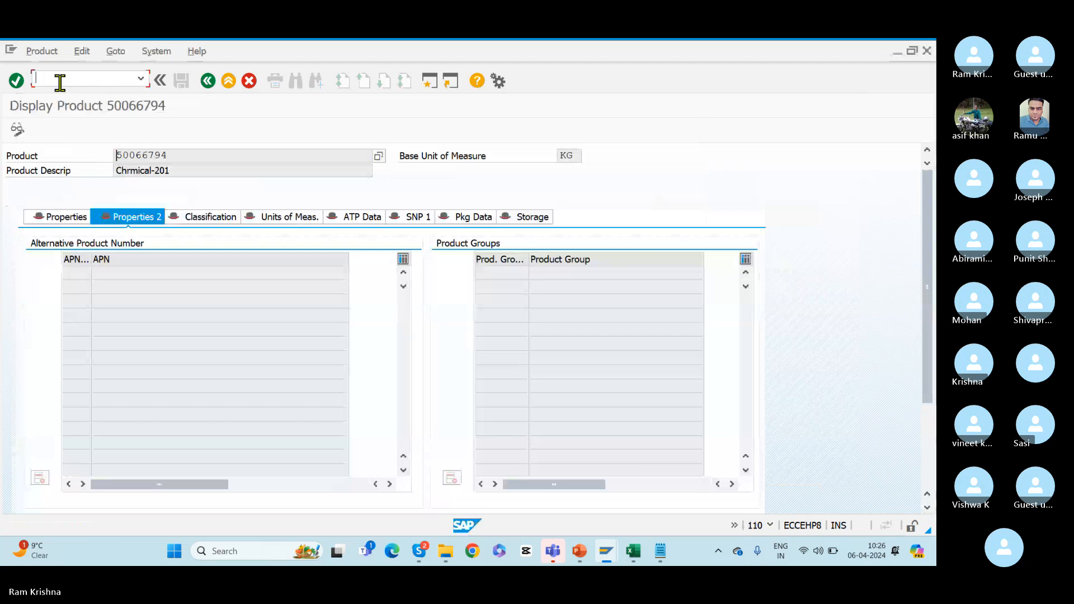
{"action": "type", "text": "/nsmq2"}
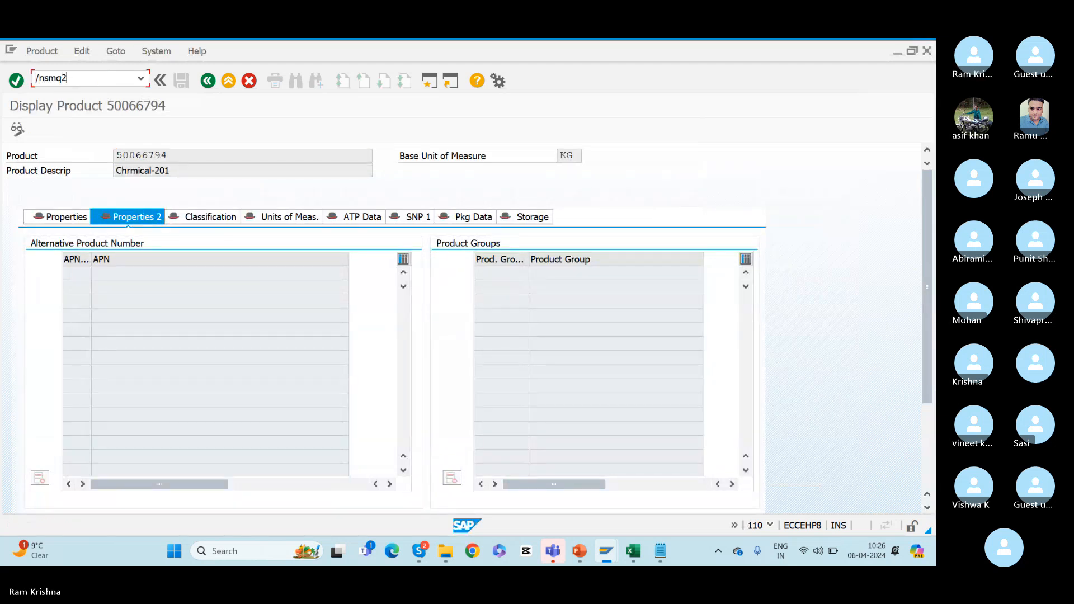
{"action": "key", "text": "Return"}
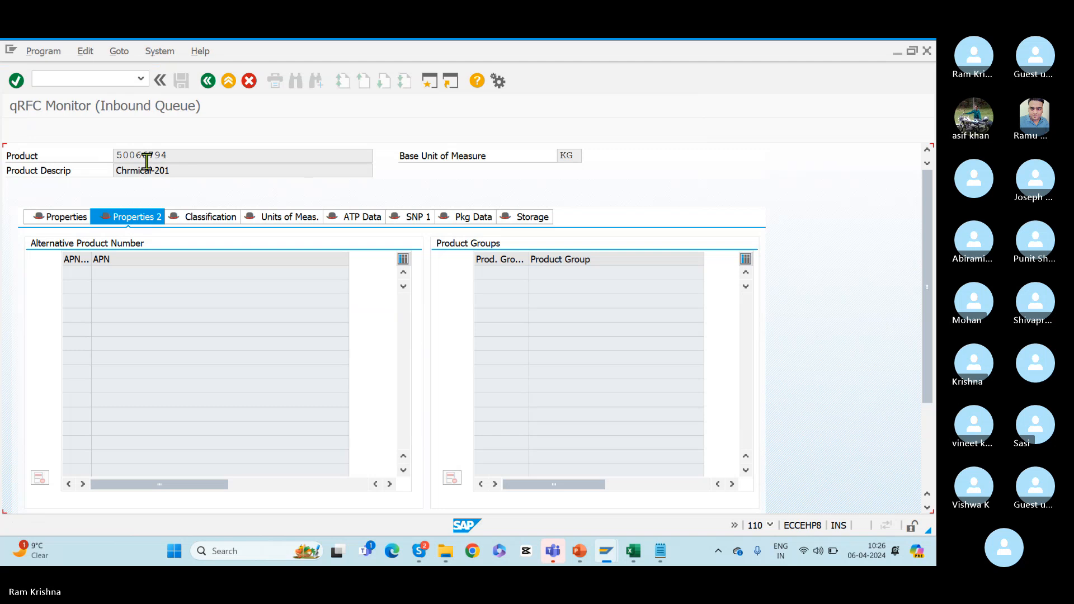
{"action": "left_click", "coordinate": [17, 129]}
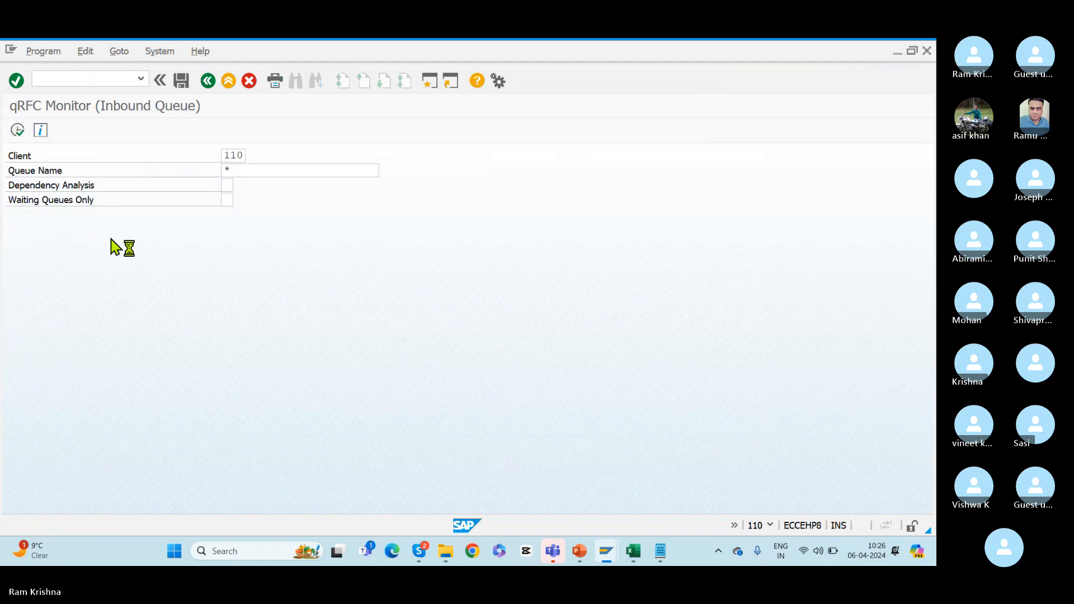
Search the queue list for 50066794 and open the queue CFMATBLRP50066794.
{"action": "key", "text": "ctrl+f"}
{"action": "key", "text": "ctrl+v"}
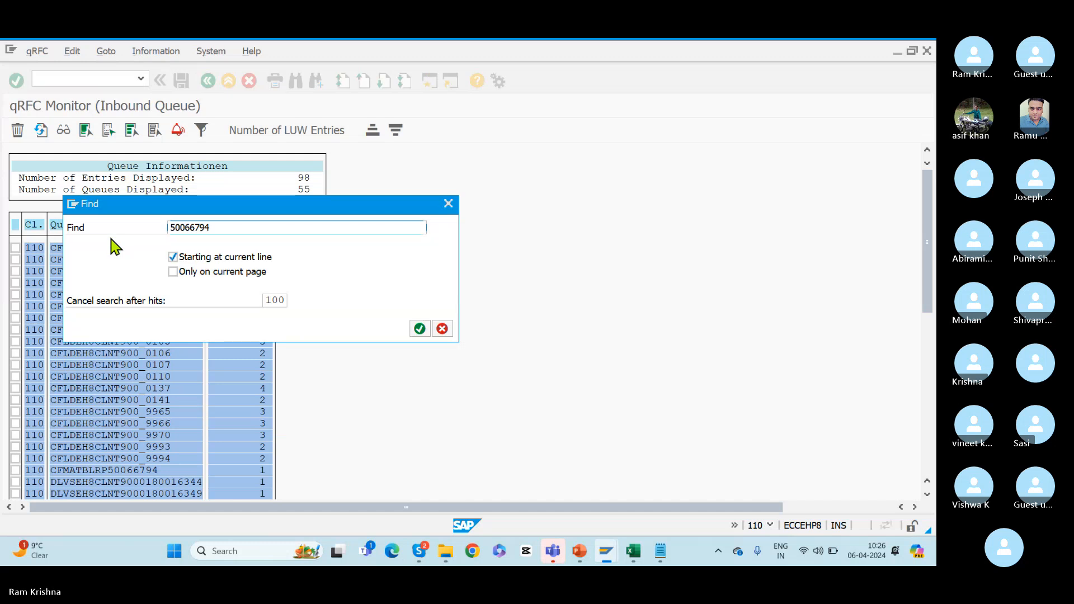
{"action": "key", "text": "Return"}
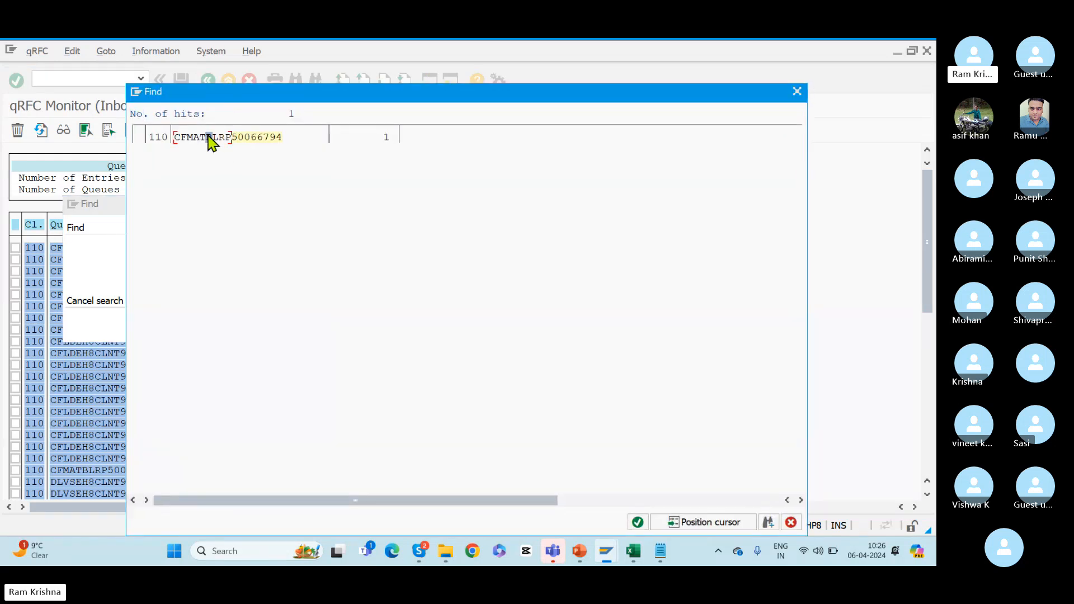
{"action": "left_click", "coordinate": [210, 139]}
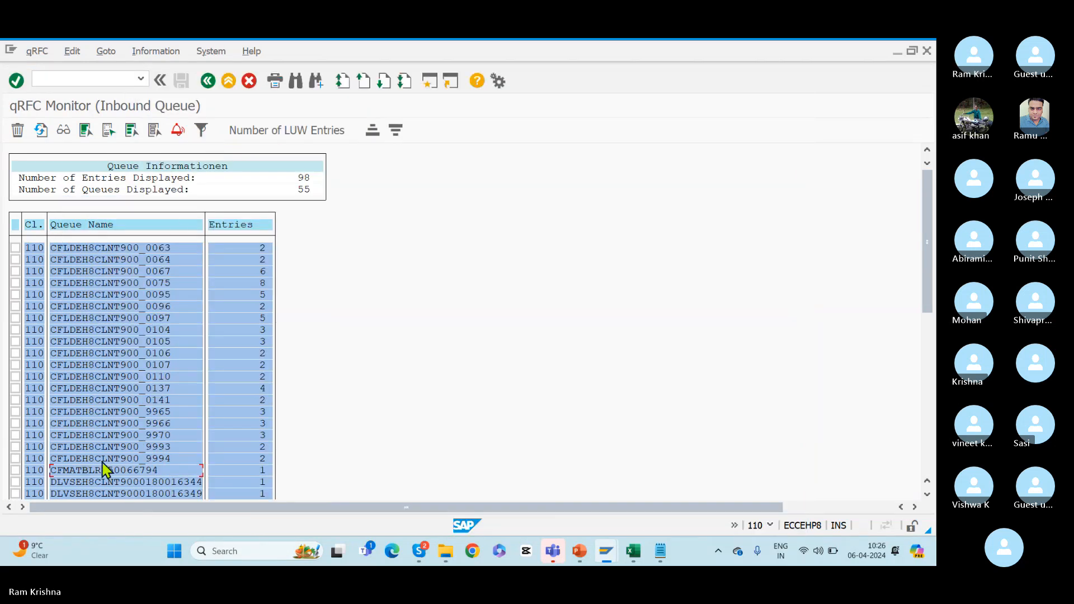
{"action": "double_click", "coordinate": [89, 470]}
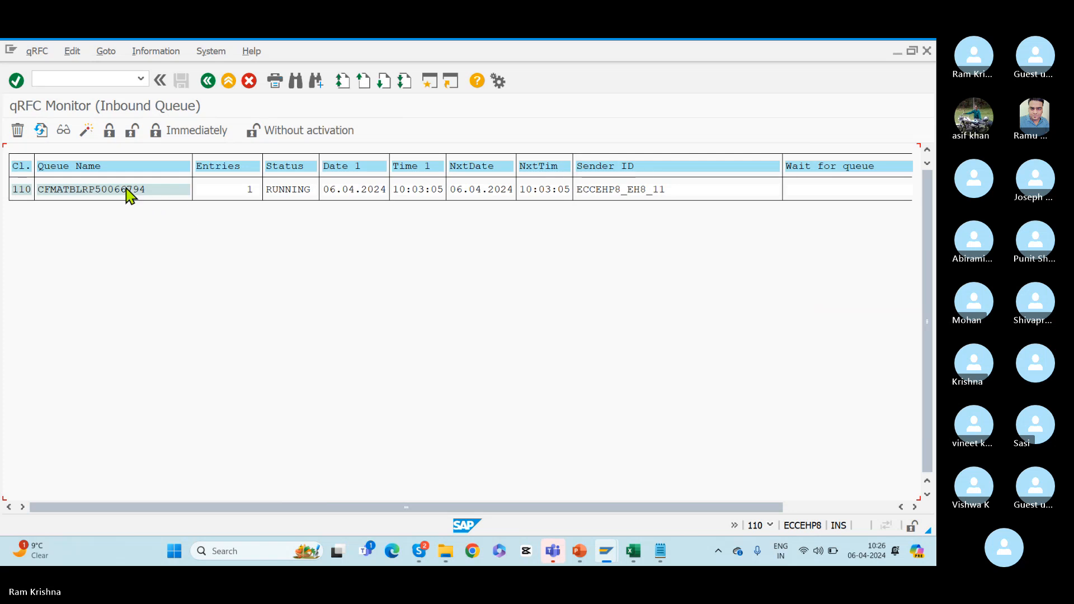
Open the LUW entry of queue CFMATBLRP50066794, reset its status and confirm the reset.
{"action": "double_click", "coordinate": [128, 190]}
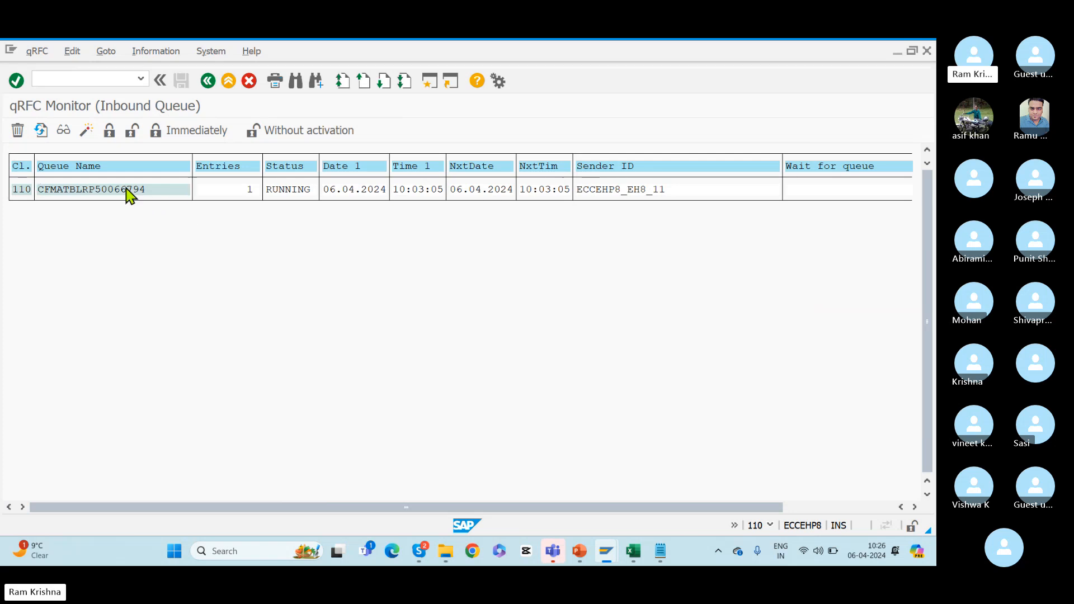
{"action": "left_click", "coordinate": [208, 81]}
{"action": "double_click", "coordinate": [65, 191]}
{"action": "left_click", "coordinate": [77, 51]}
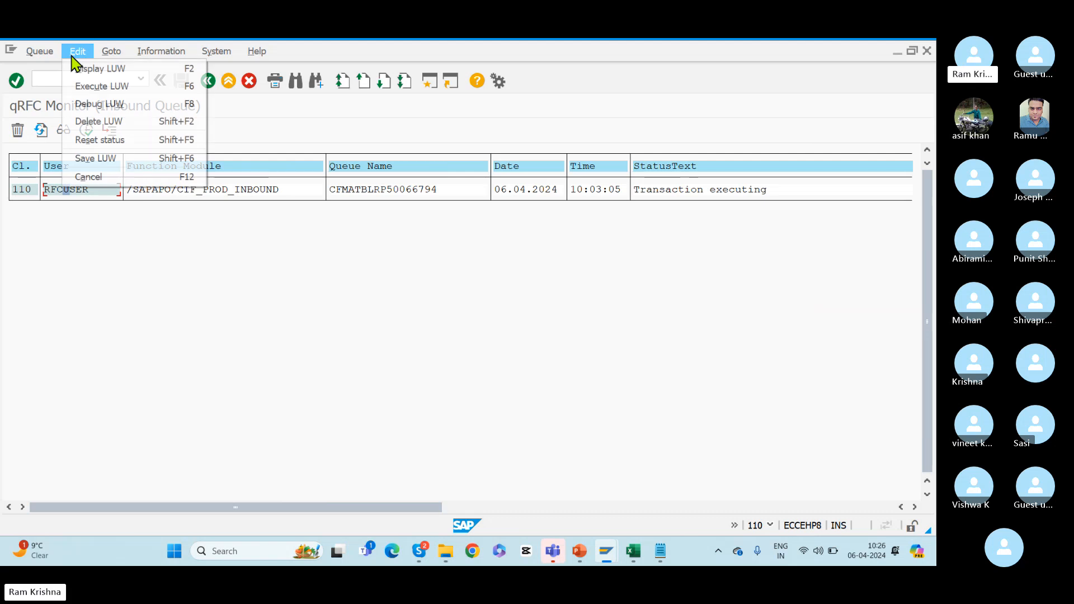
{"action": "left_click", "coordinate": [238, 355]}
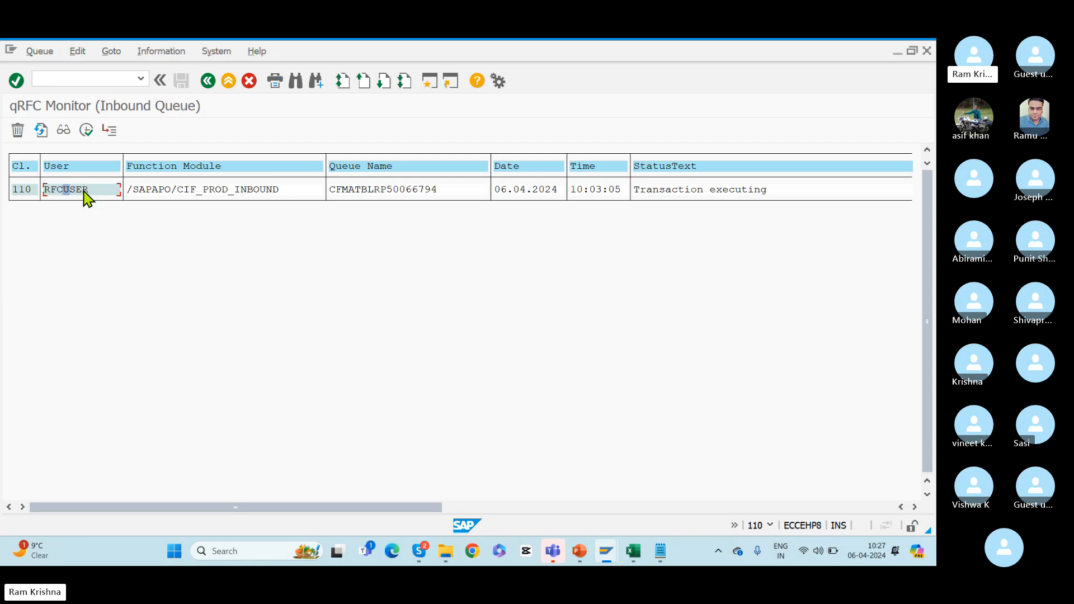
{"action": "left_click", "coordinate": [77, 51]}
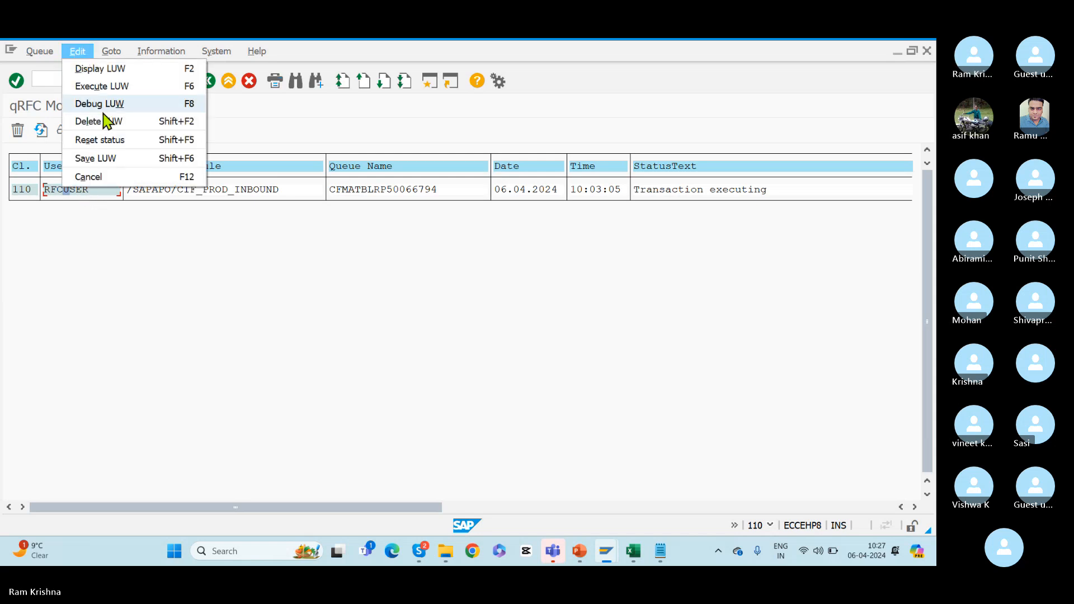
{"action": "left_click", "coordinate": [106, 140]}
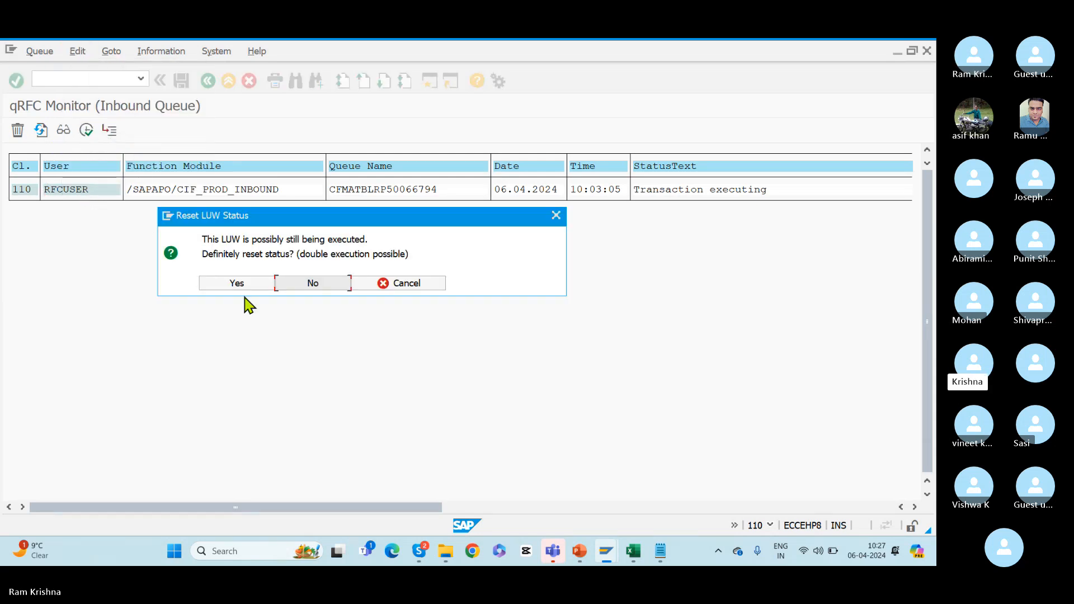
{"action": "left_click", "coordinate": [235, 284]}
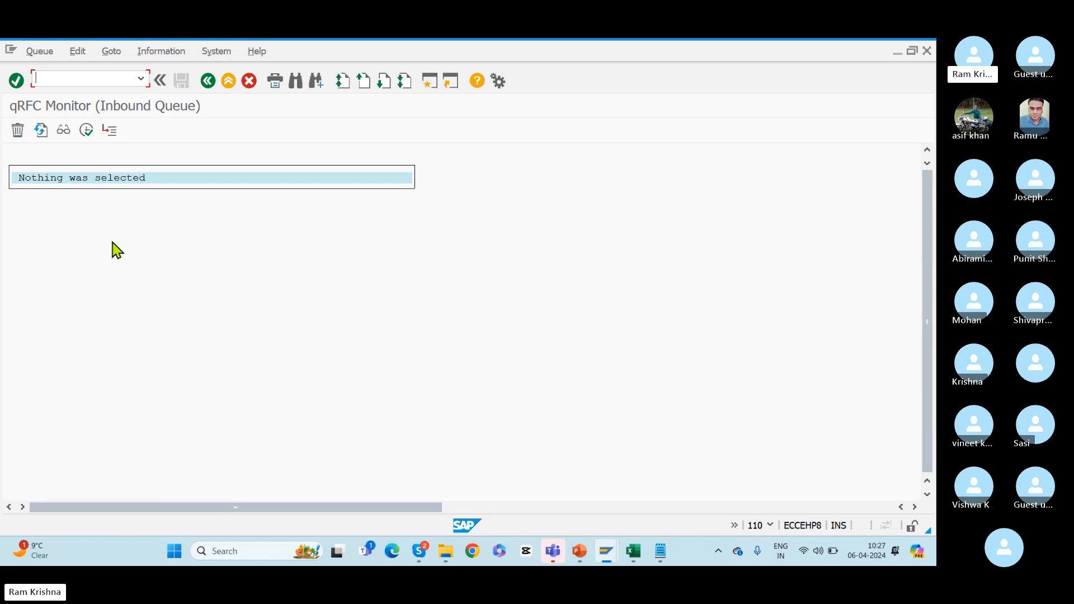
Return to Change Material, bring up the views of material 50066794 and deselect General Plant Data / Storage 1, Accounting 1 and Purchasing.
{"action": "key", "text": "alt+Tab"}
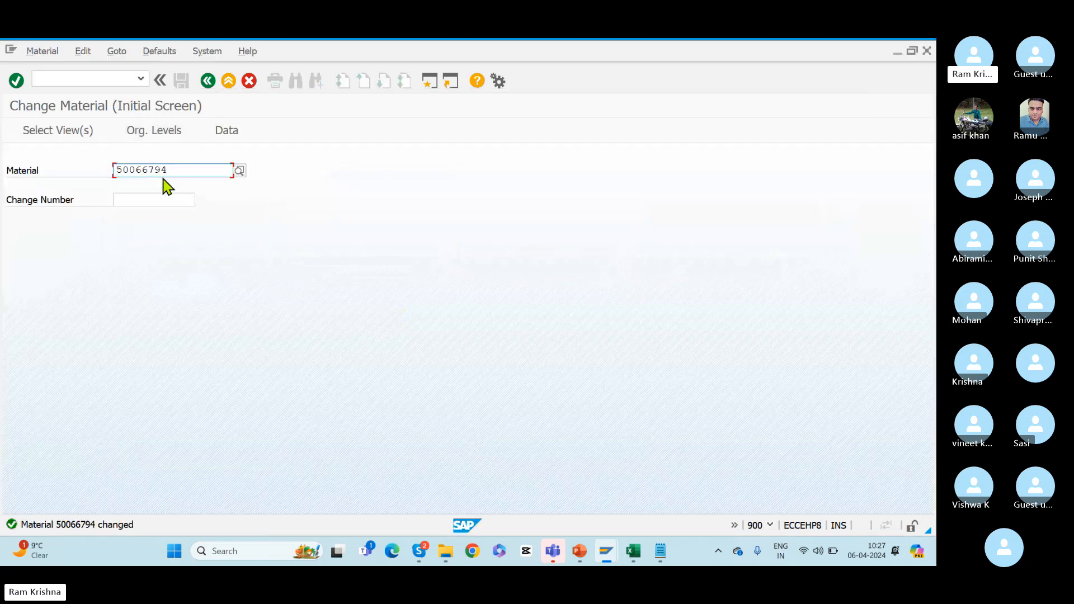
{"action": "key", "text": "Return"}
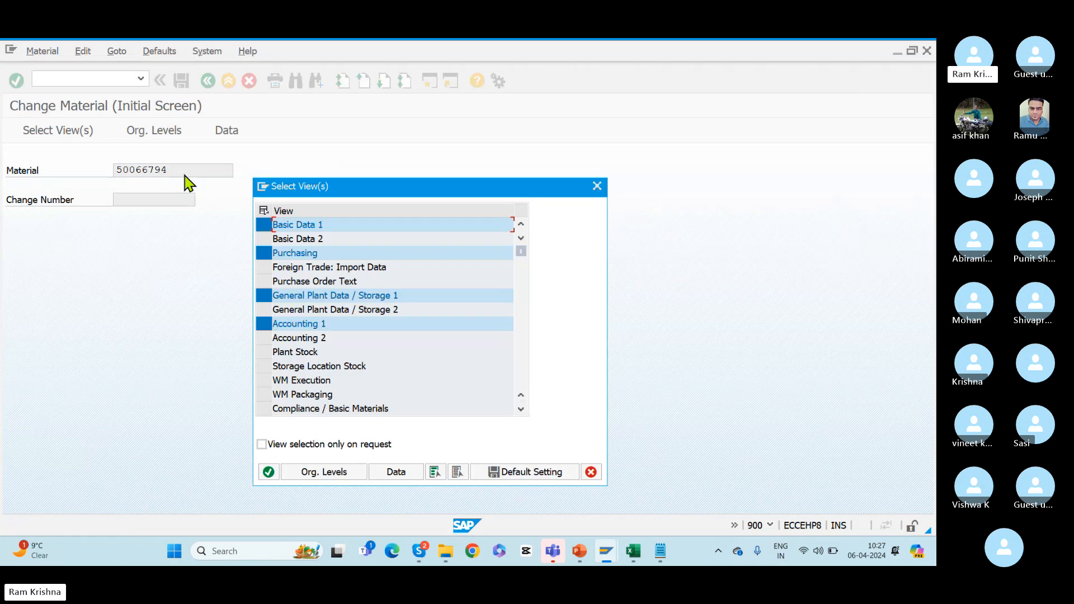
{"action": "left_click", "coordinate": [263, 301]}
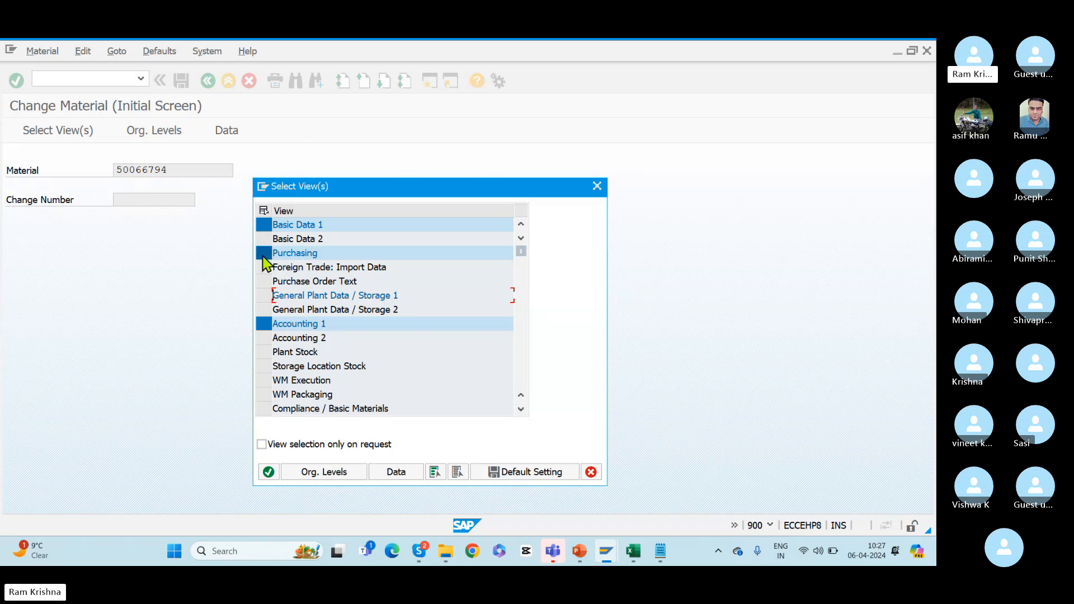
{"action": "left_click", "coordinate": [262, 326]}
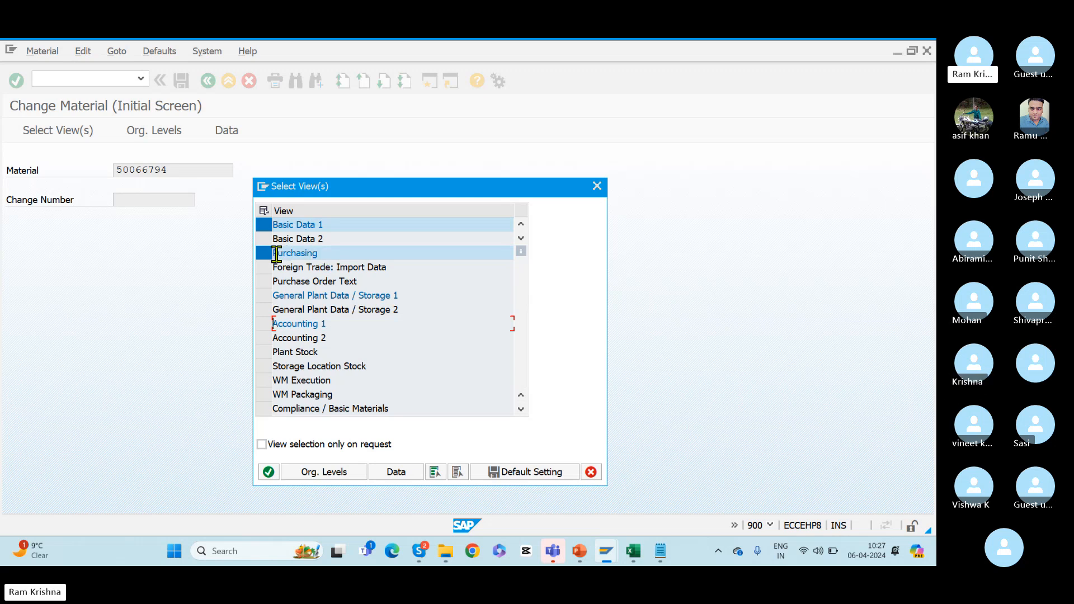
{"action": "left_click_drag", "start_coordinate": [274, 253], "coordinate": [330, 253]}
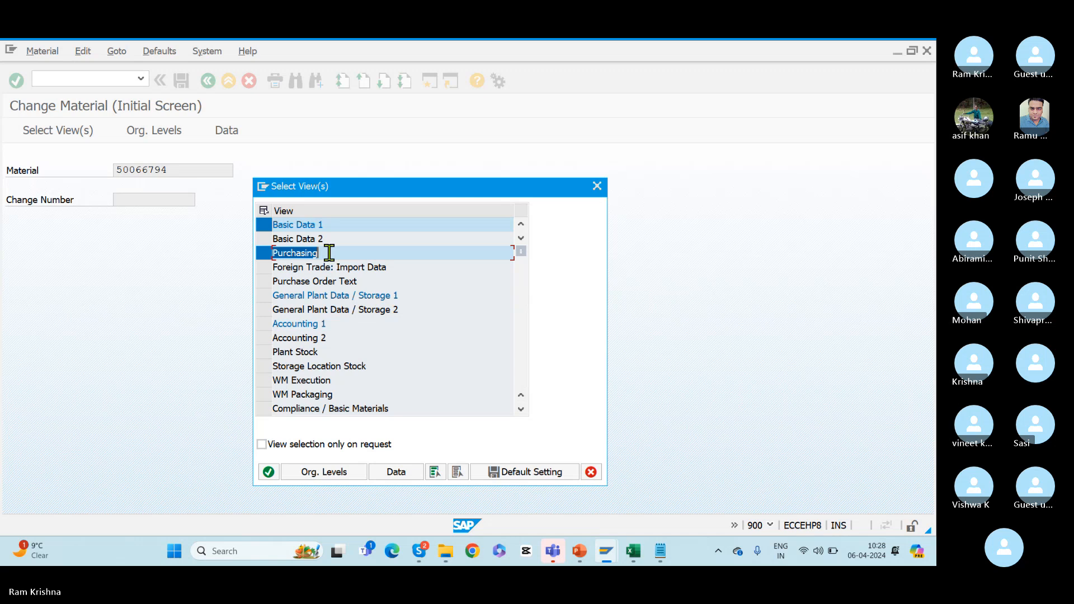
{"action": "left_click", "coordinate": [263, 254]}
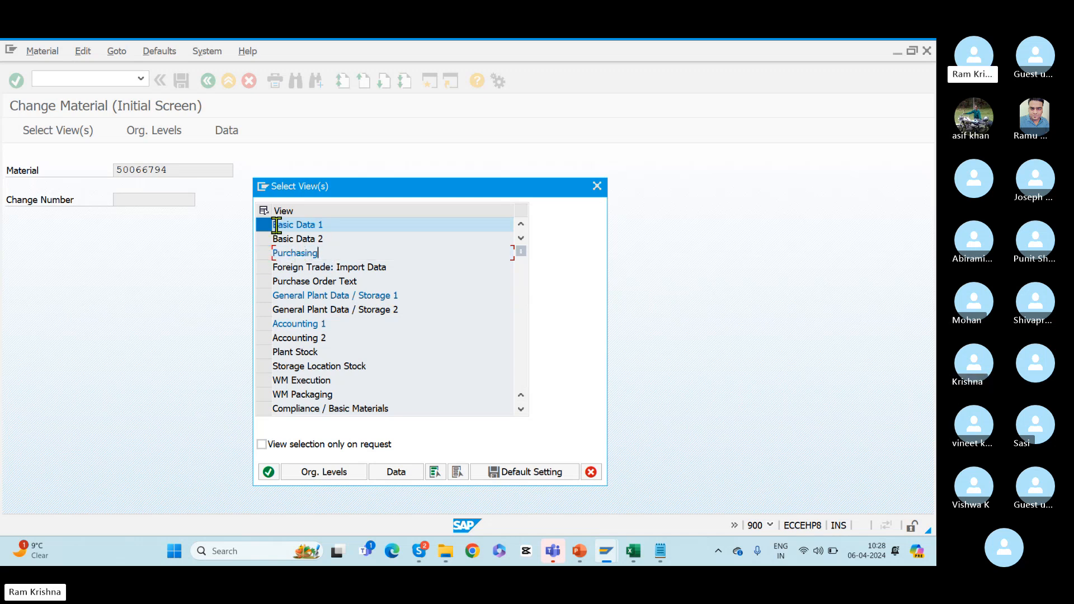
{"action": "left_click_drag", "start_coordinate": [270, 224], "coordinate": [345, 224]}
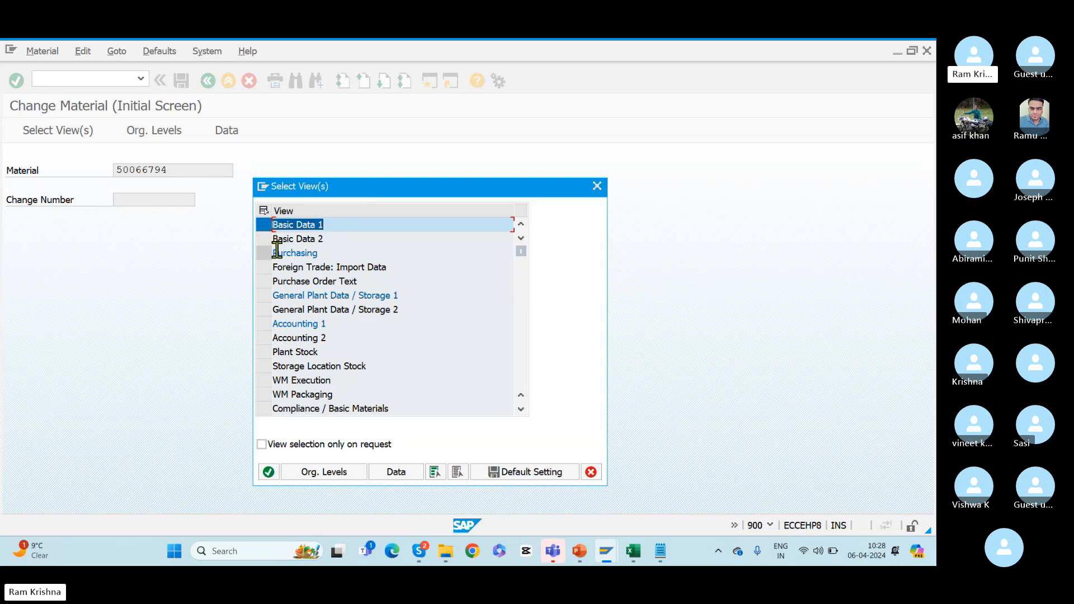
{"action": "left_click", "coordinate": [324, 253]}
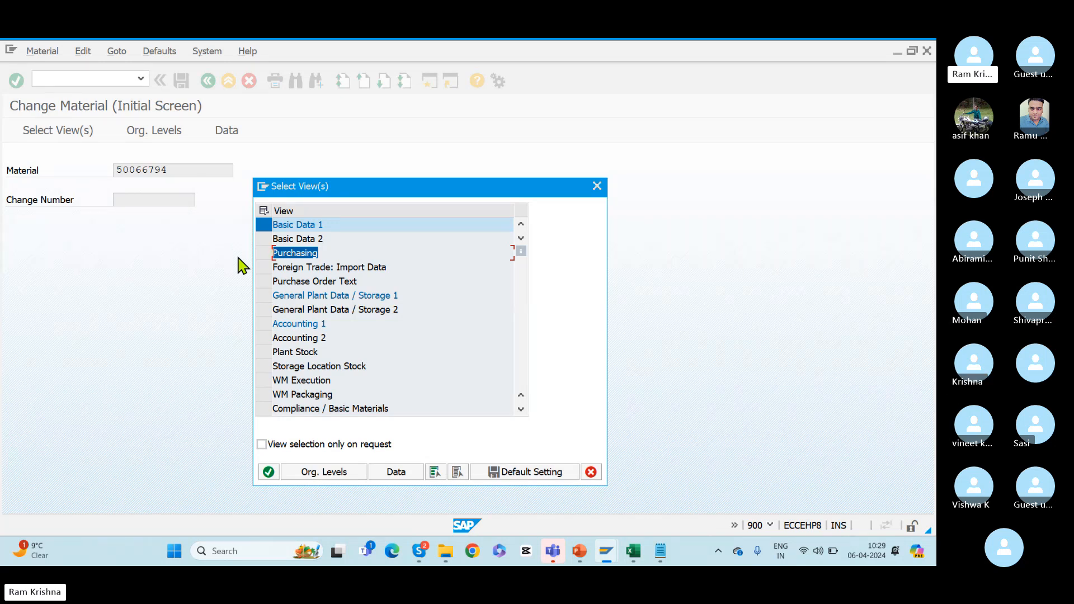
{"action": "key", "text": "alt+Tab"}
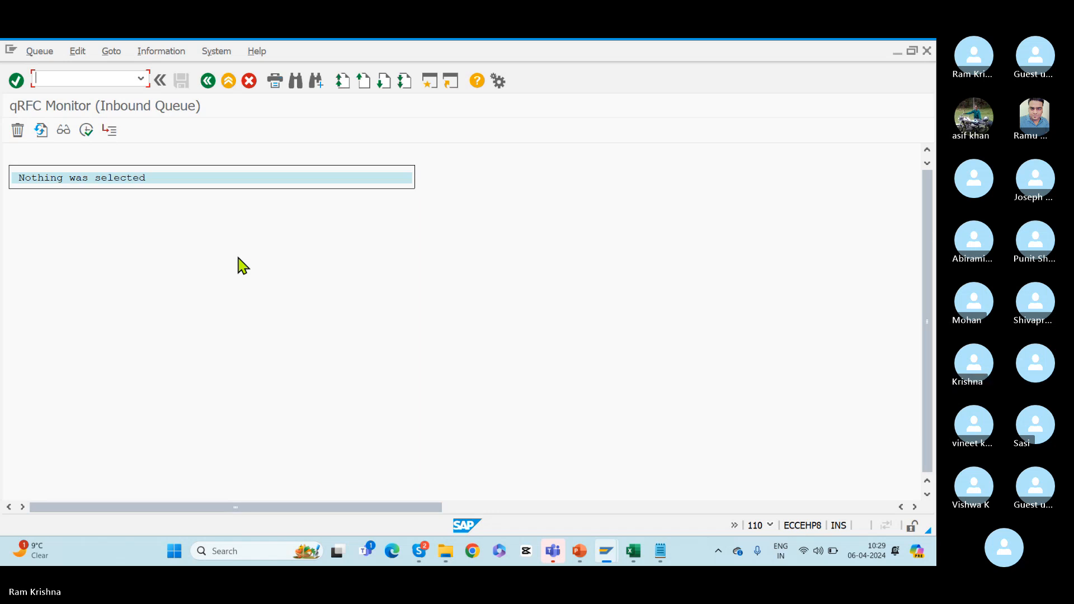
{"action": "key", "text": "alt+Tab"}
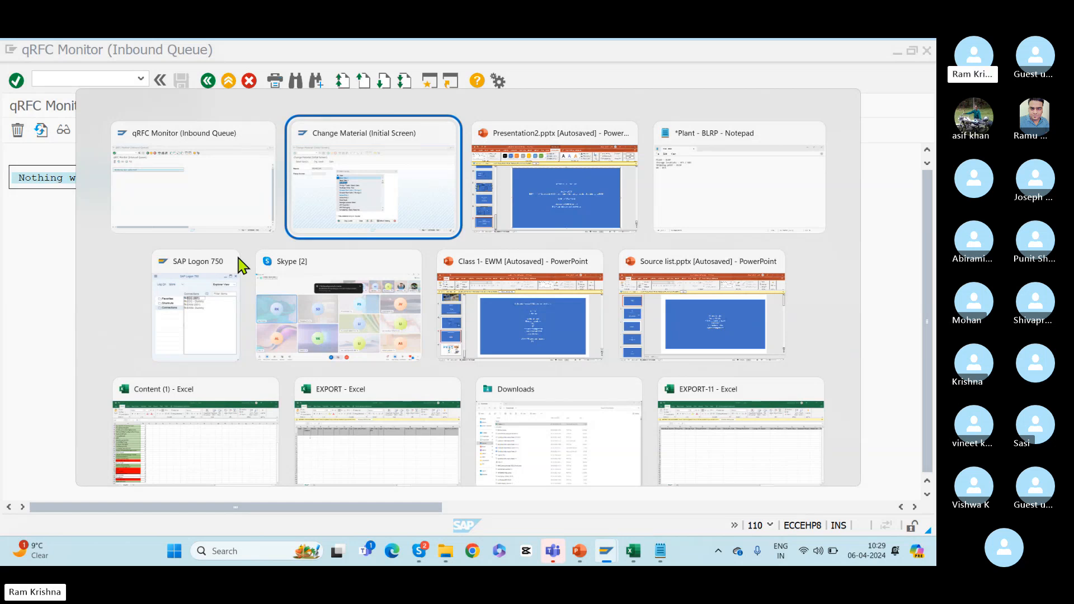
Return to the qRFC Monitor session of client 110 and start transaction /n/sapapo/mat1.
{"action": "key", "text": "alt+Tab"}
{"action": "key", "text": "Tab"}
{"action": "key", "text": "alt+Tab"}
{"action": "key", "text": "Tab"}
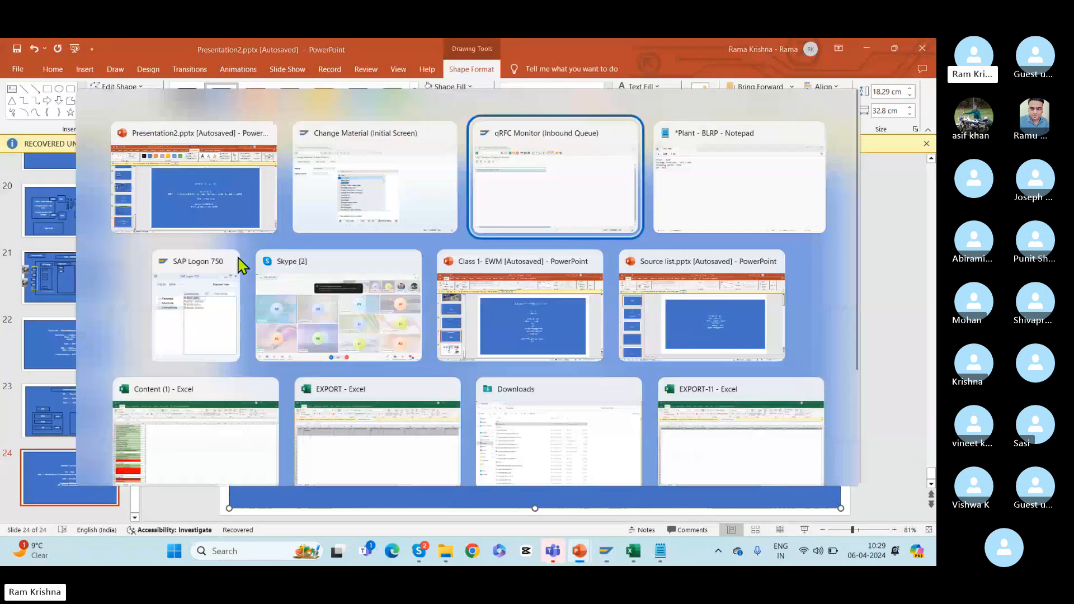
{"action": "left_click", "coordinate": [140, 79]}
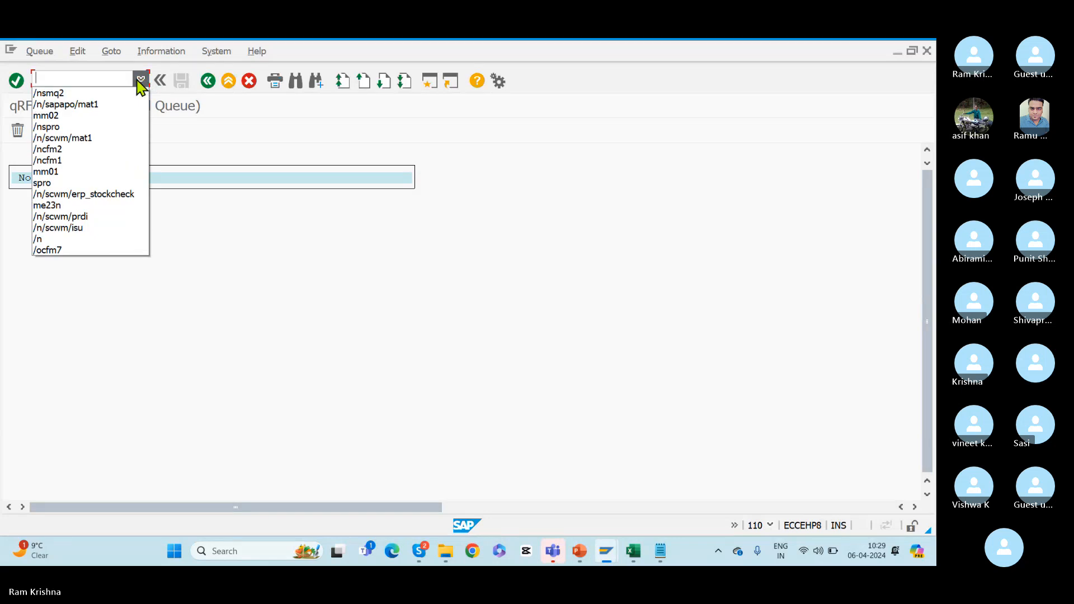
{"action": "left_click", "coordinate": [80, 105]}
{"action": "key", "text": "Return"}
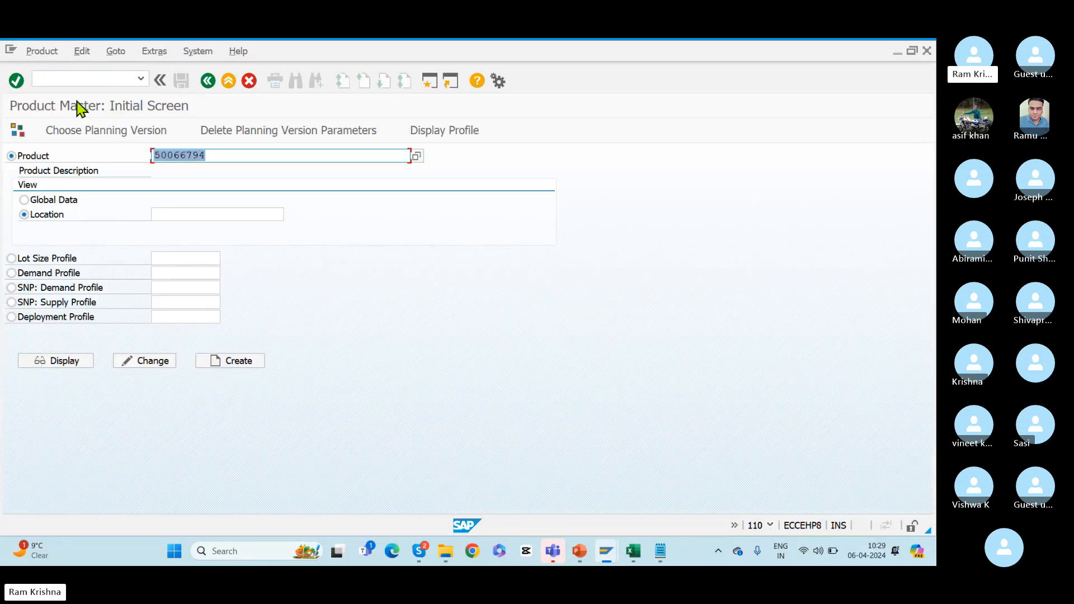
Display the global data of product 50066794 and check its base unit of measure.
{"action": "left_click", "coordinate": [48, 363]}
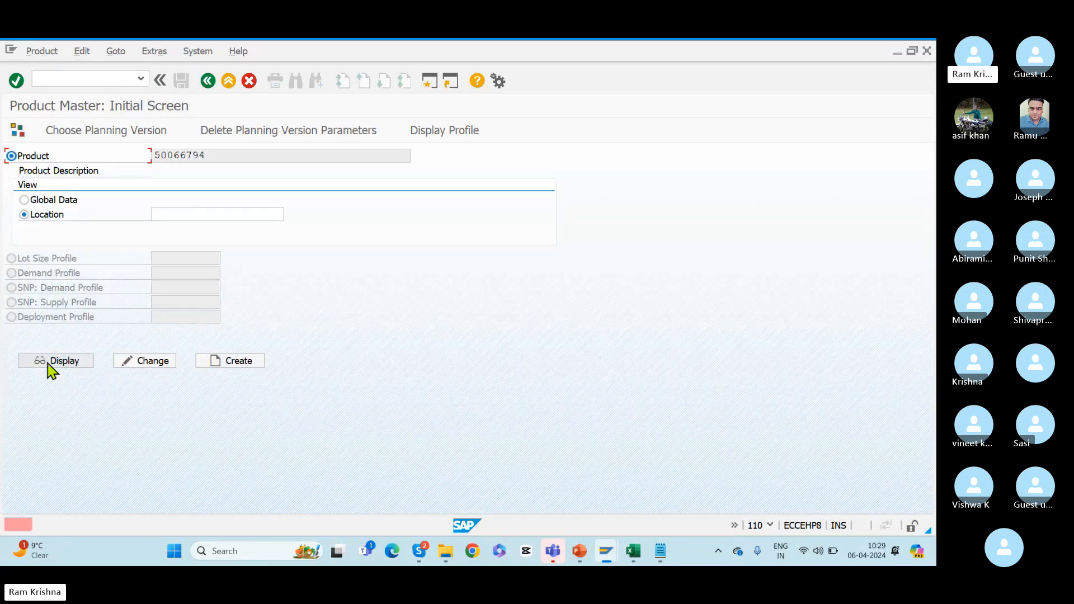
{"action": "left_click", "coordinate": [45, 200]}
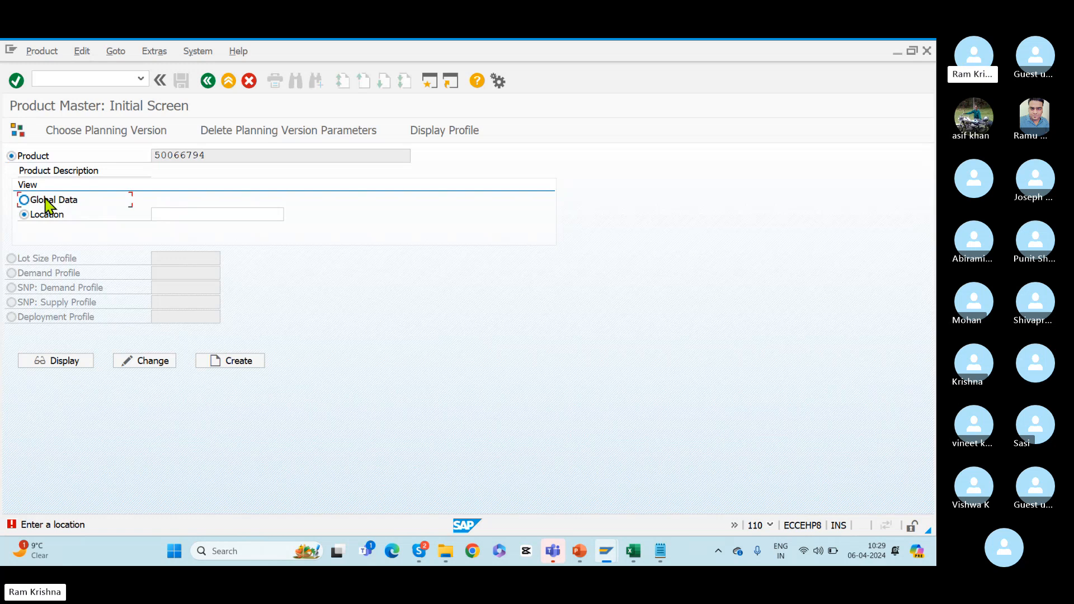
{"action": "left_click", "coordinate": [63, 362]}
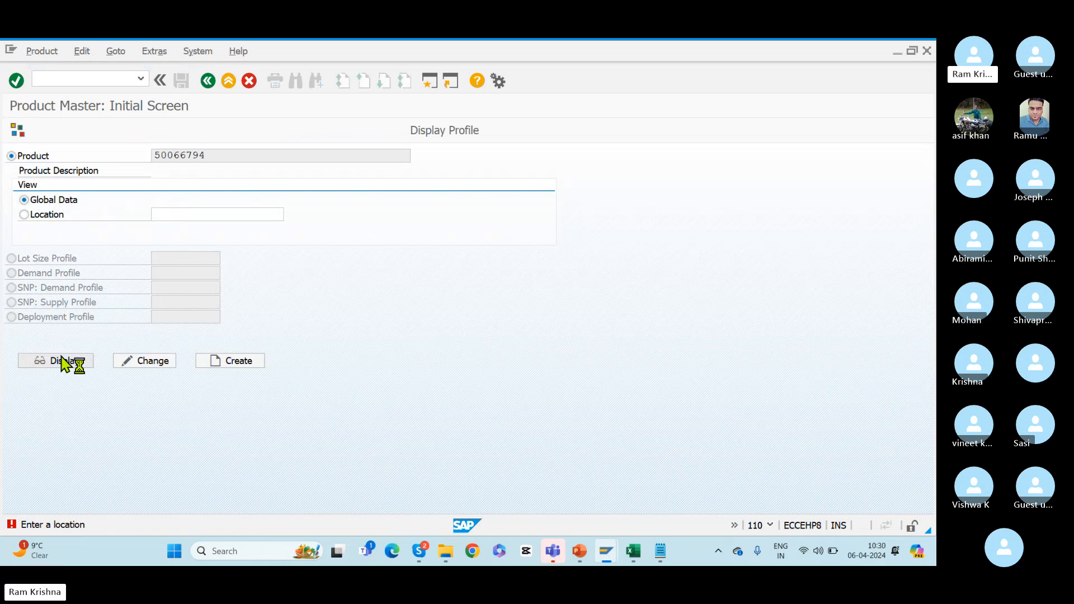
{"action": "left_click", "coordinate": [567, 155]}
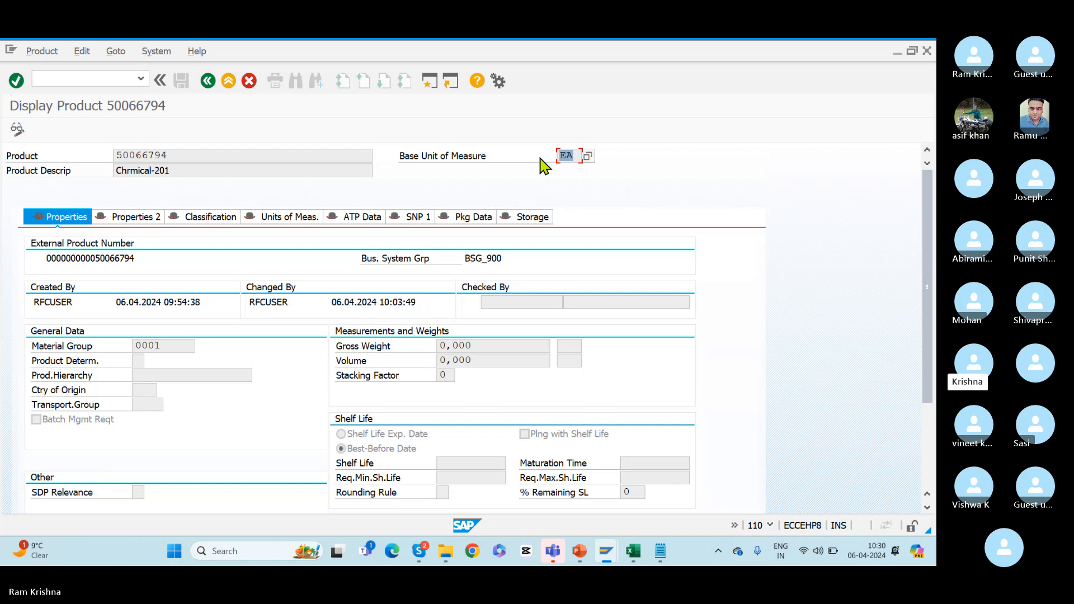
{"action": "key", "text": "alt+Tab"}
{"action": "key", "text": "Tab"}
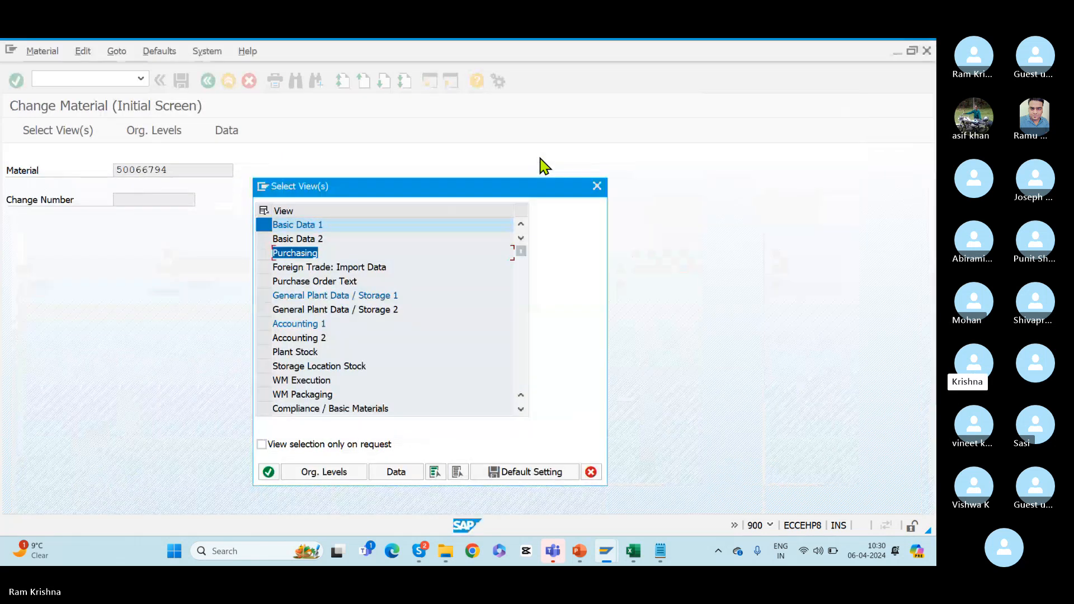
{"action": "key", "text": "alt+Tab"}
{"action": "key", "text": "Tab"}
{"action": "key", "text": "Tab"}
{"action": "key", "text": "alt+Tab"}
{"action": "key", "text": "Tab"}
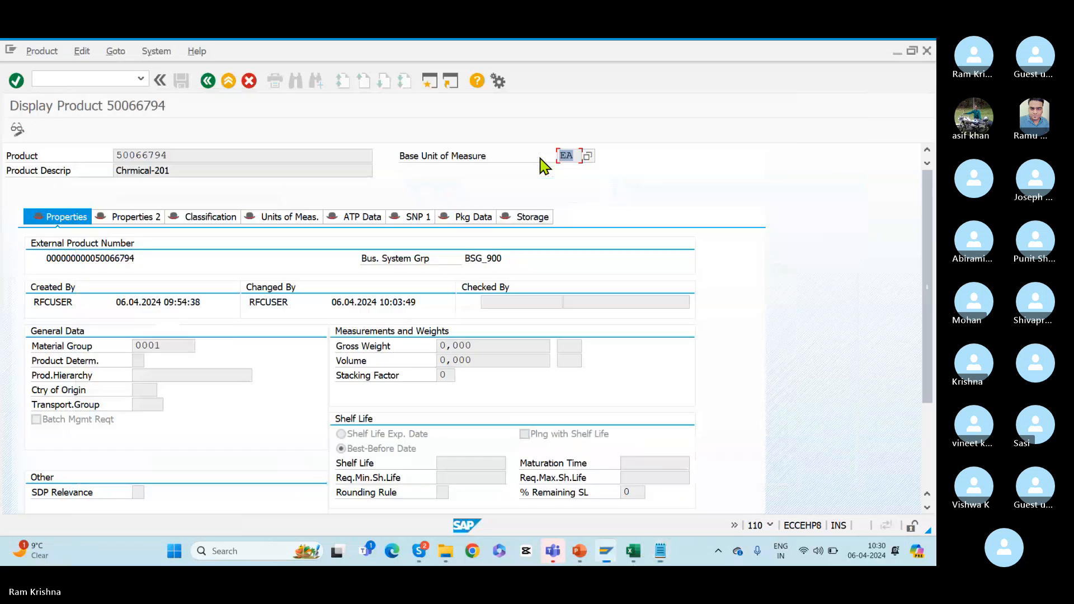
Switch to Presentation2 in PowerPoint, add "– Immediate changes to EWM" to slide 24's BTE line and start a new line below with "ALE -".
{"action": "key", "text": "alt+Tab"}
{"action": "key", "text": "Tab"}
{"action": "key", "text": "Tab"}
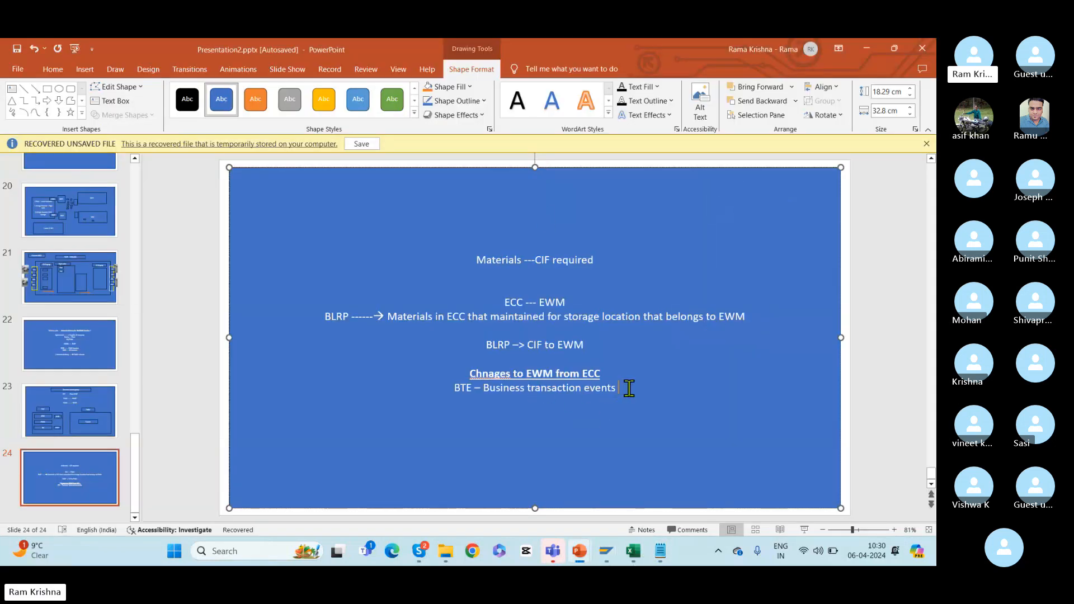
{"action": "left_click", "coordinate": [629, 388]}
{"action": "type", "text": "- I"}
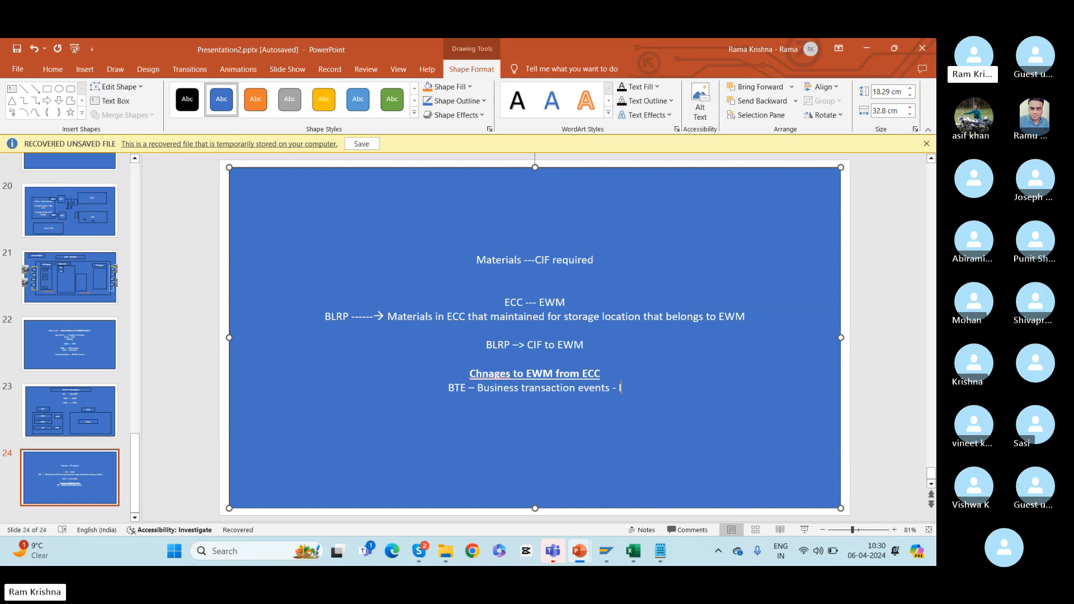
{"action": "type", "text": "mmediat"}
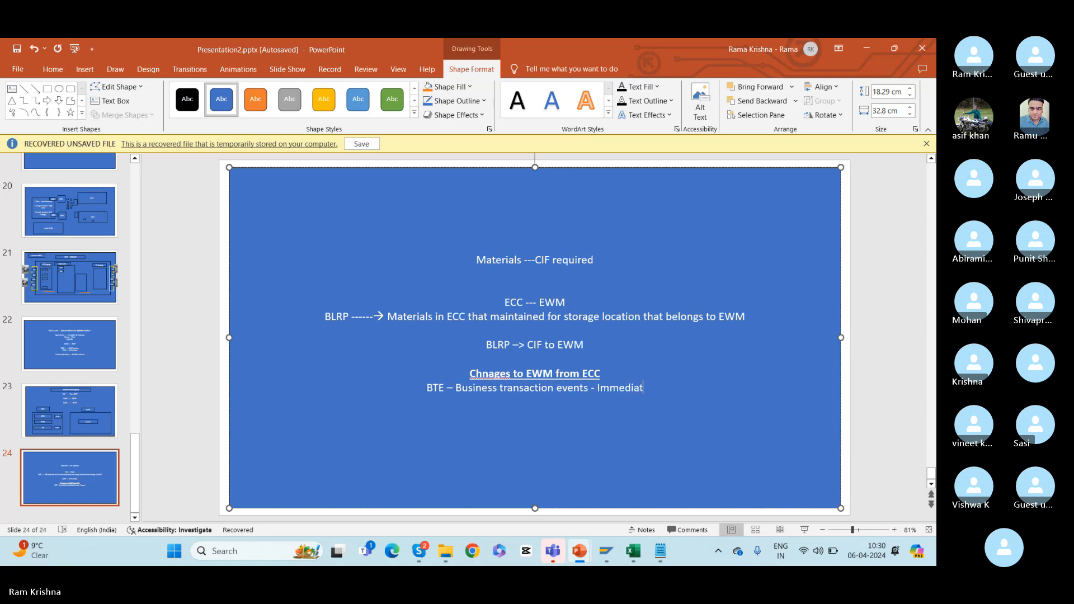
{"action": "type", "text": "e changes "}
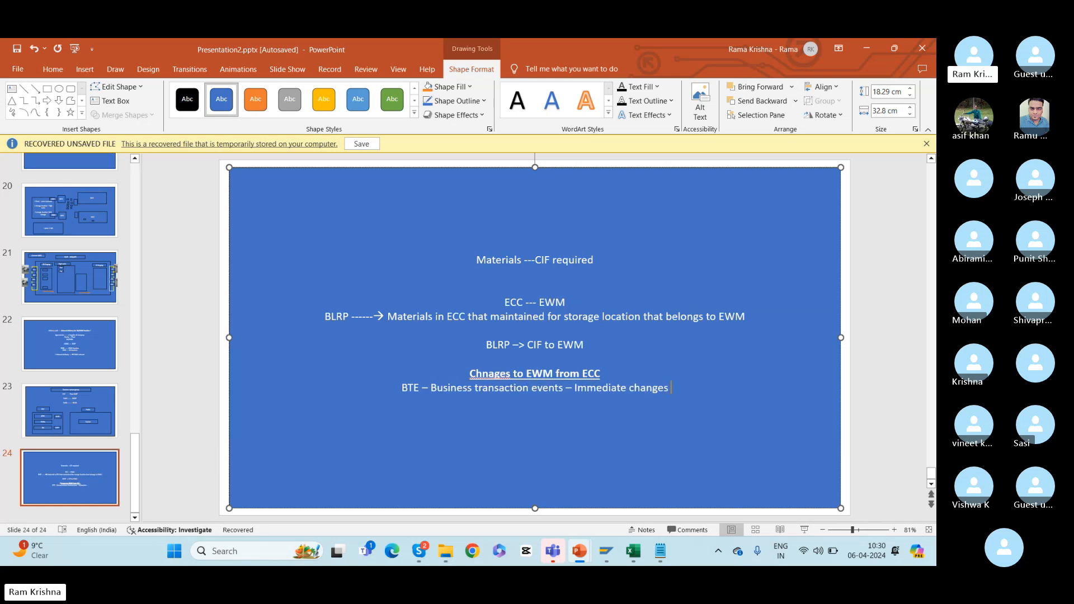
{"action": "type", "text": "t"}
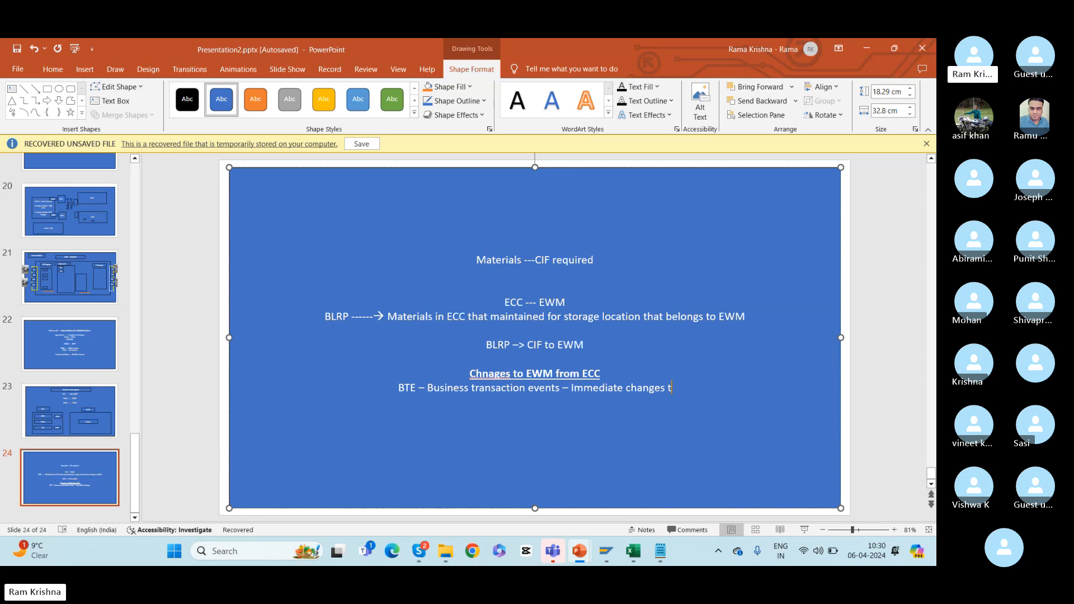
{"action": "type", "text": "o EWM"}
{"action": "key", "text": "Return"}
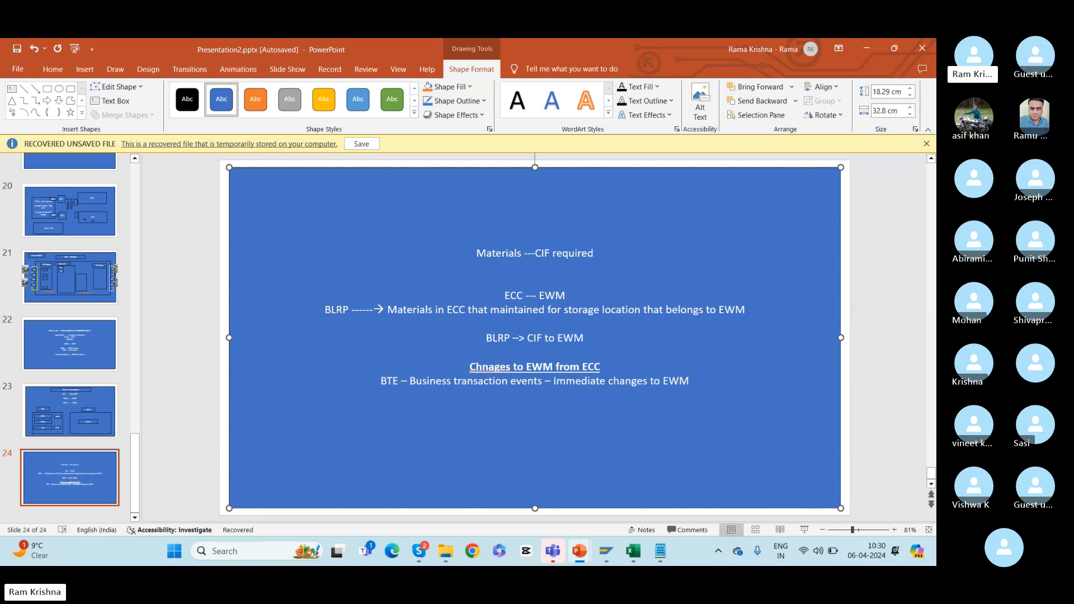
{"action": "type", "text": "ALE -"}
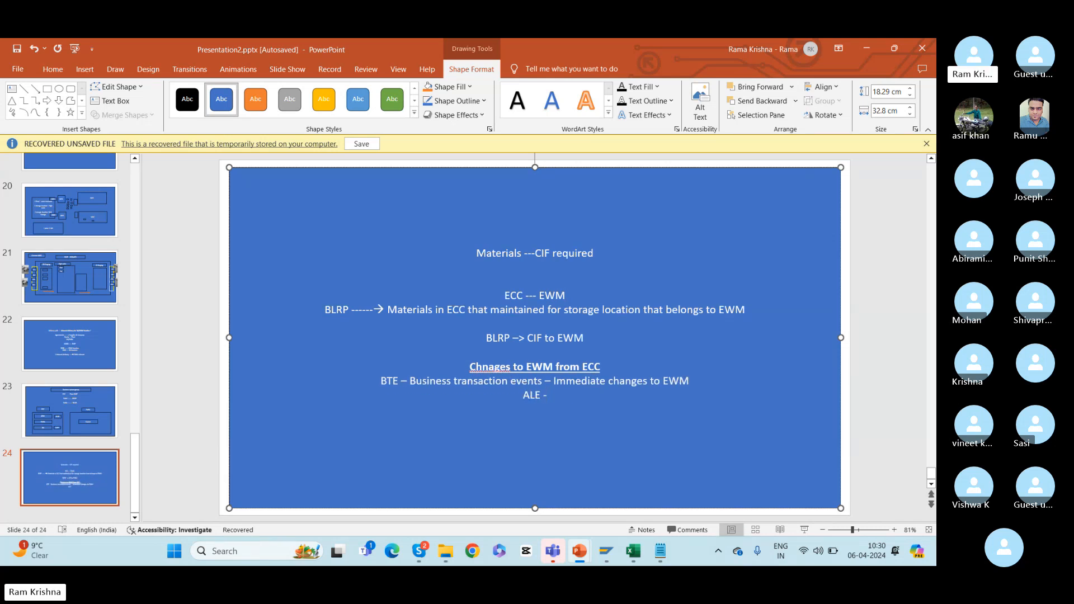
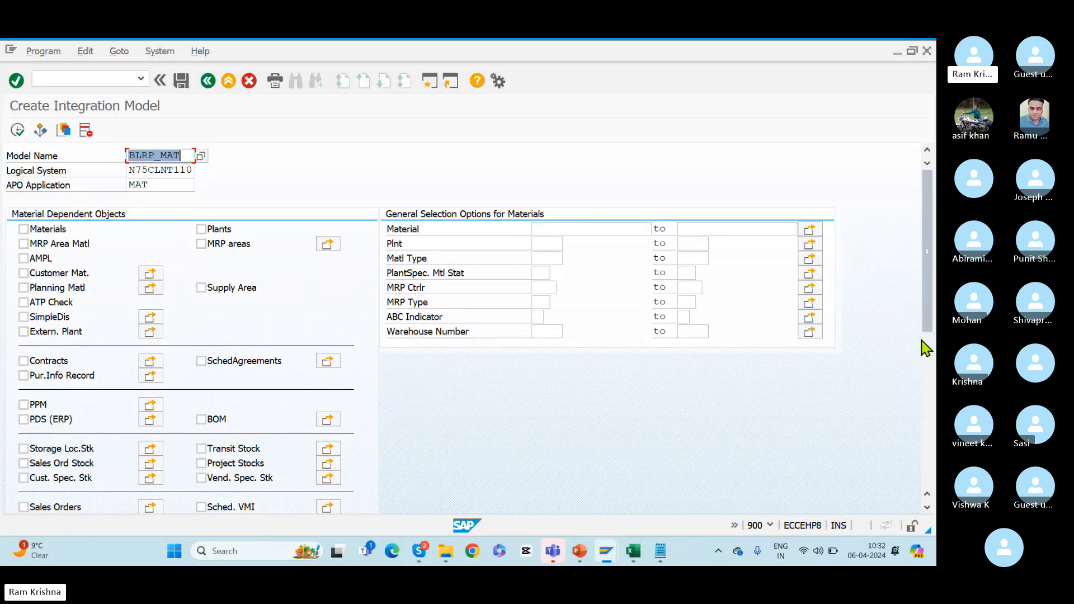
In integration model BLRP_MAT, select Materials as the material dependent object and restrict the material selection to plant BLRP.
{"action": "scroll", "coordinate": [926, 280], "scroll_direction": "down", "scroll_amount": 6}
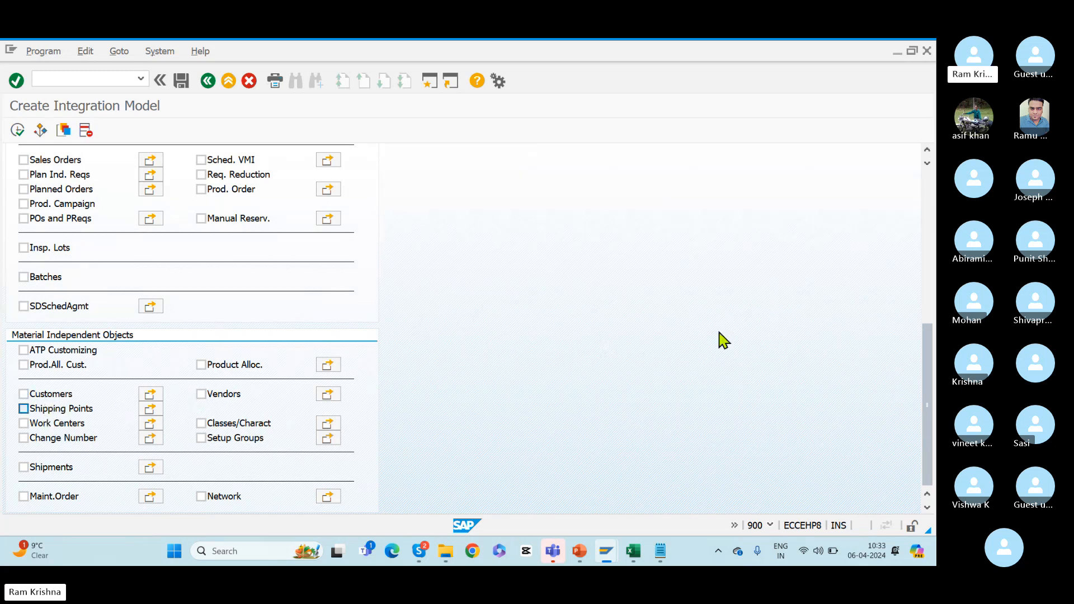
{"action": "left_click", "coordinate": [925, 171]}
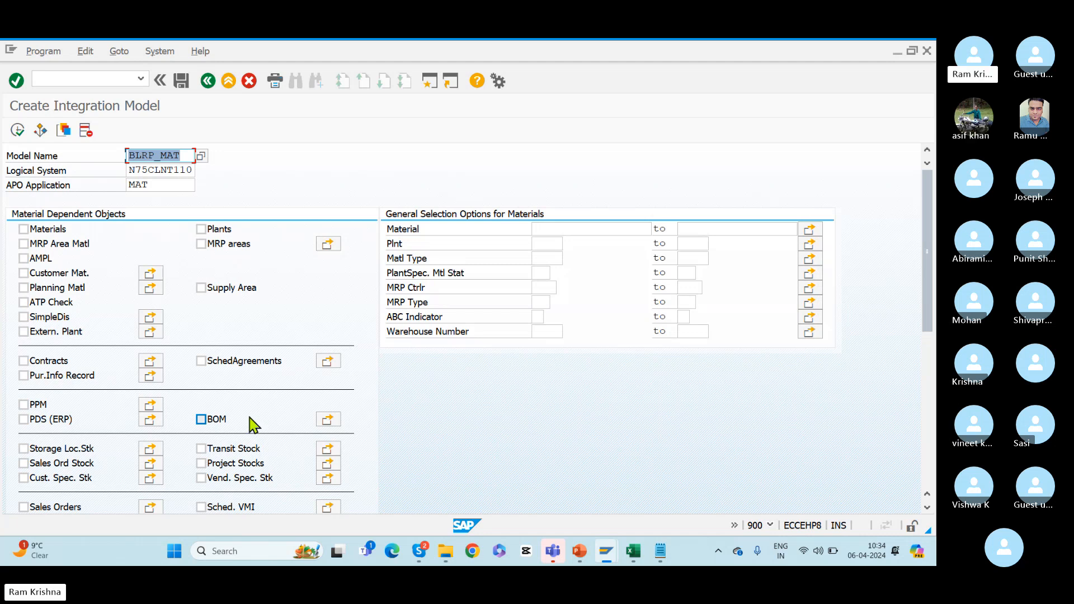
{"action": "left_click", "coordinate": [24, 229]}
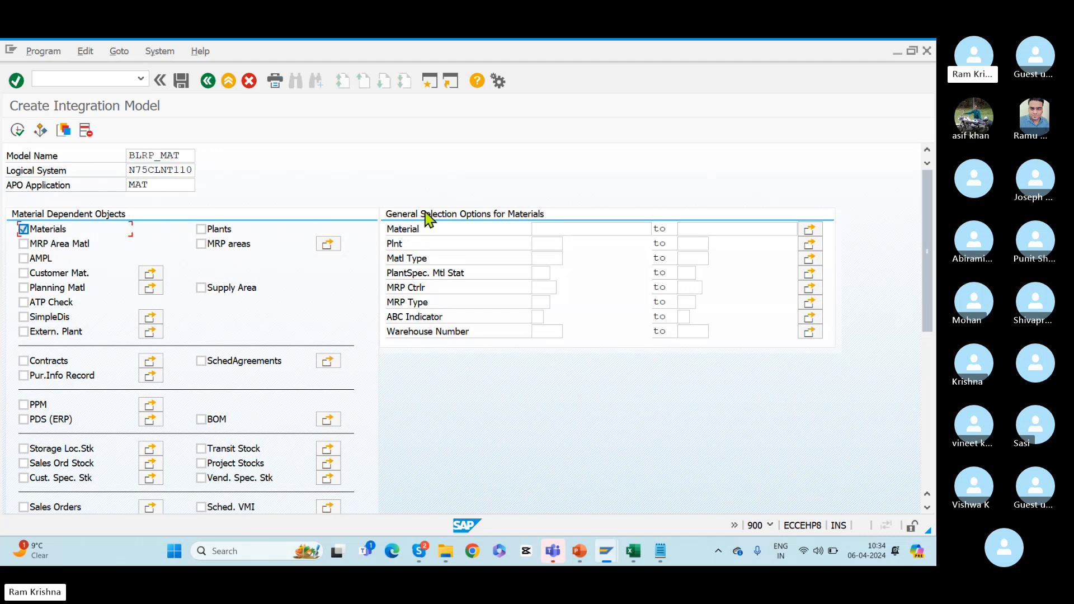
{"action": "left_click", "coordinate": [544, 244]}
{"action": "type", "text": "BLRP"}
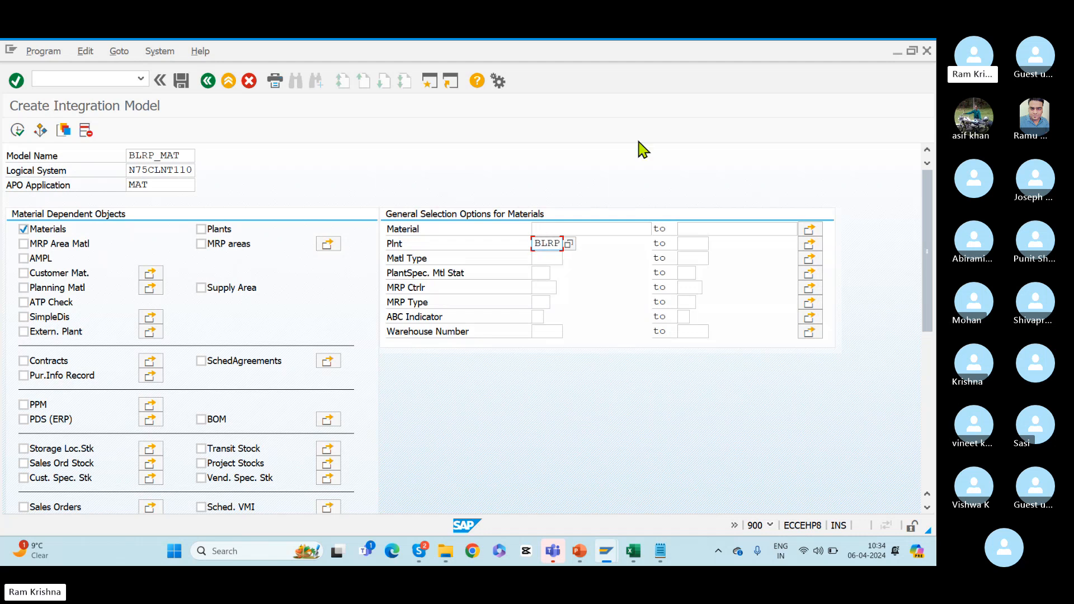
{"action": "key", "text": "F8"}
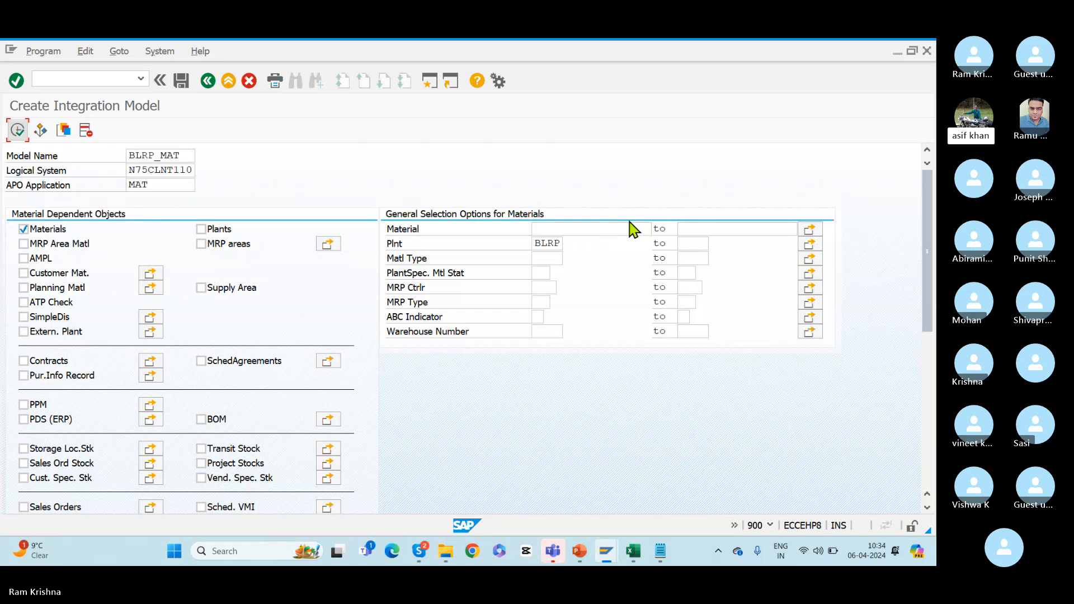
{"action": "double_click", "coordinate": [537, 243]}
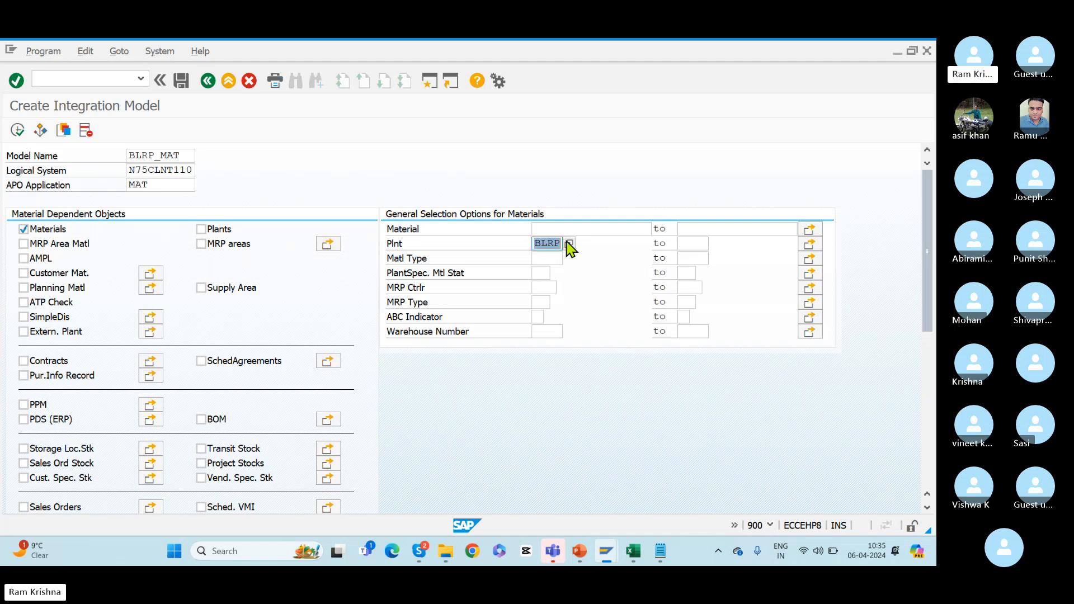
Switch to PowerPoint, examine slide 24's notes on materials and the BLRP transfer by CIF to EWM, and return to Create Integration Model.
{"action": "key", "text": "alt+Tab"}
{"action": "left_click", "coordinate": [564, 229]}
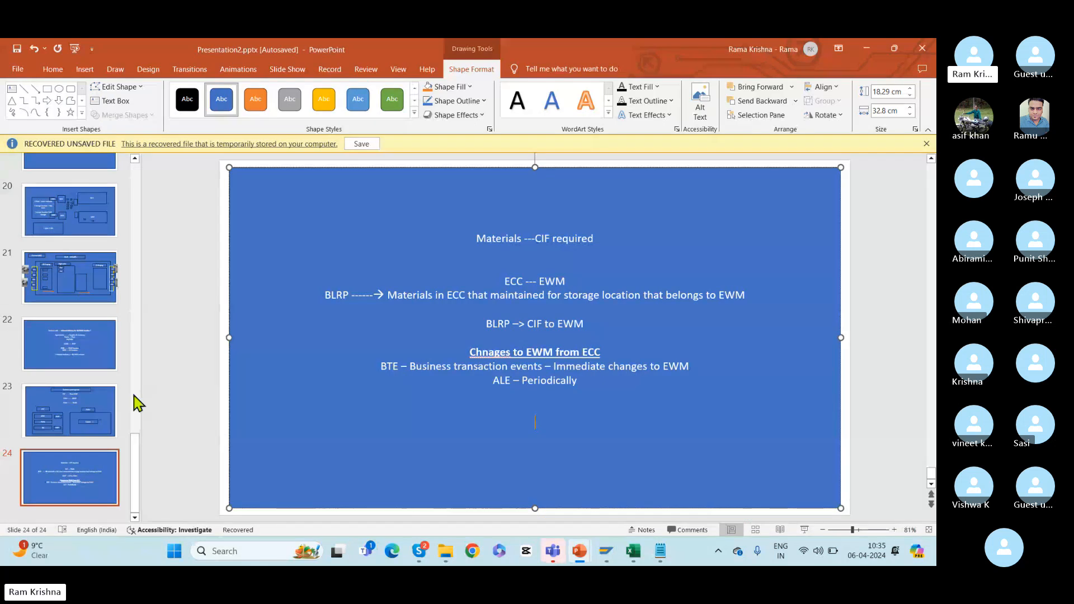
{"action": "left_click", "coordinate": [89, 413]}
{"action": "left_click", "coordinate": [89, 484]}
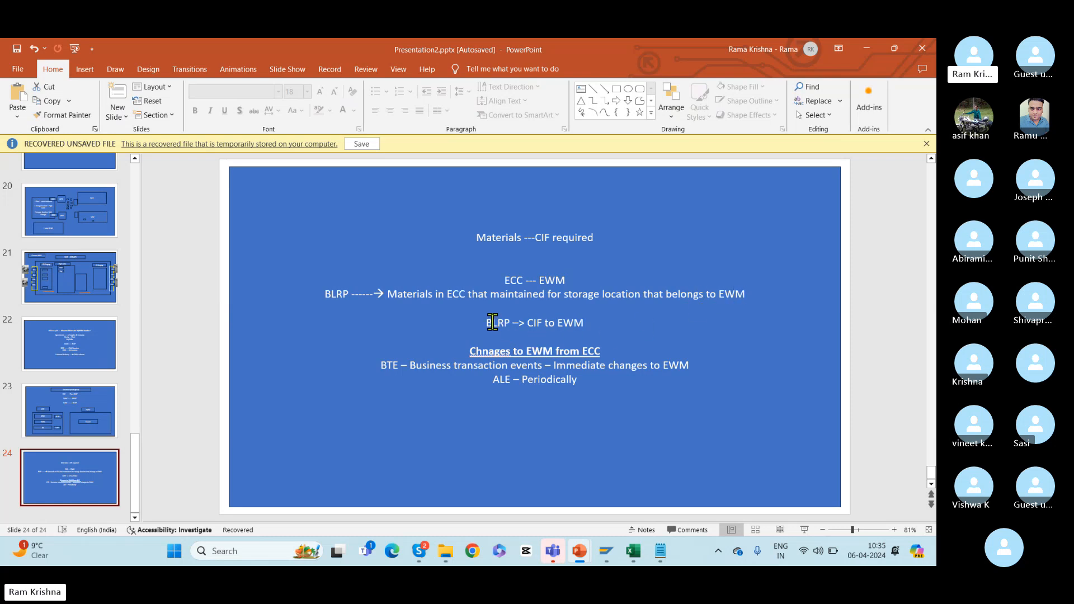
{"action": "left_click_drag", "start_coordinate": [485, 323], "coordinate": [511, 324]}
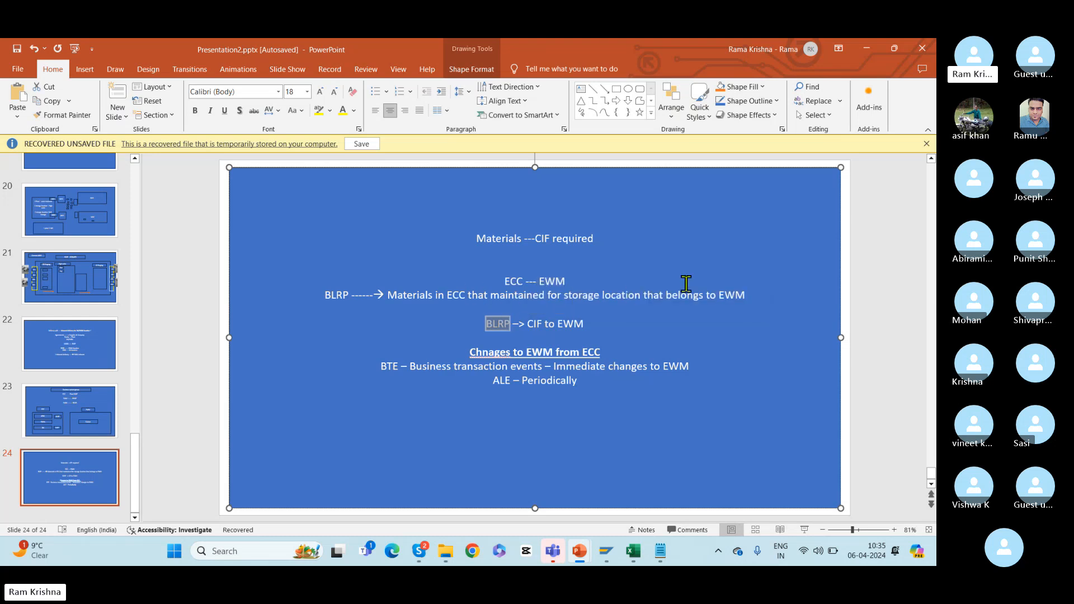
{"action": "double_click", "coordinate": [731, 295]}
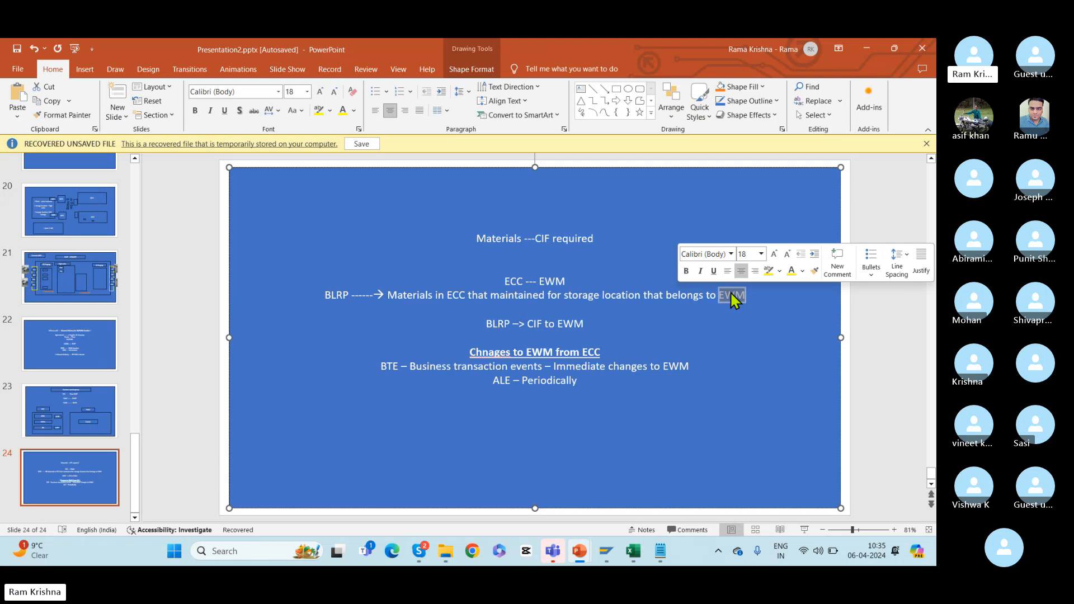
{"action": "left_click", "coordinate": [495, 324]}
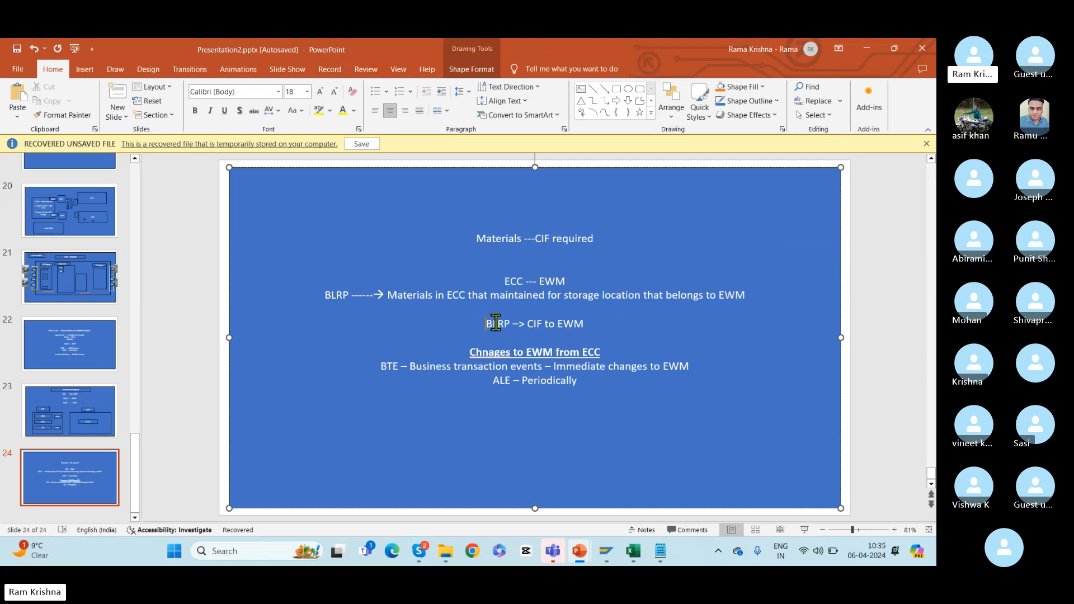
{"action": "left_click_drag", "start_coordinate": [495, 323], "coordinate": [513, 323]}
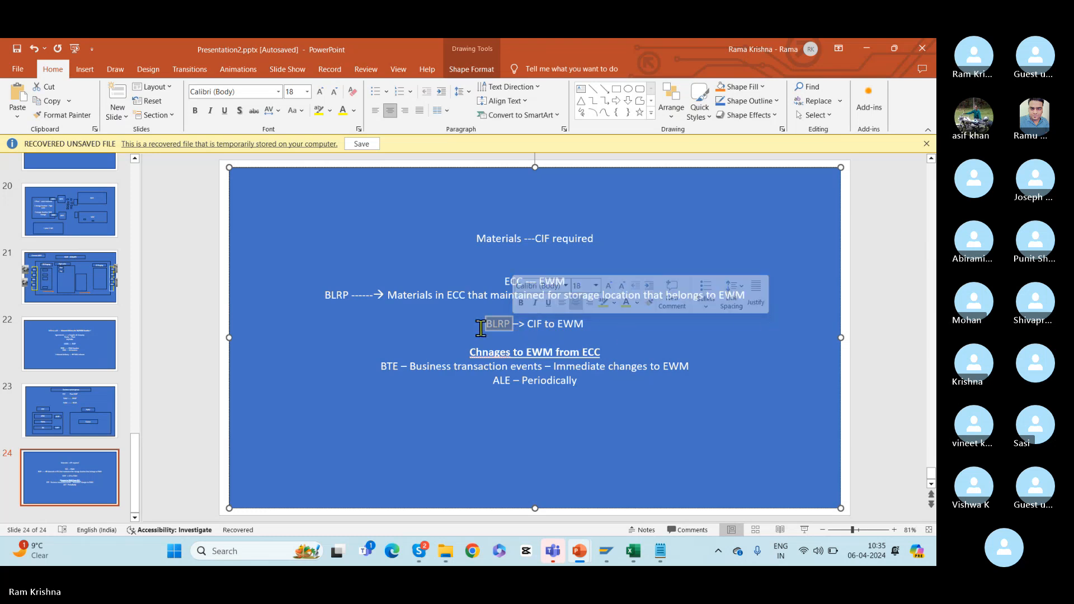
{"action": "left_click_drag", "start_coordinate": [475, 240], "coordinate": [632, 226]}
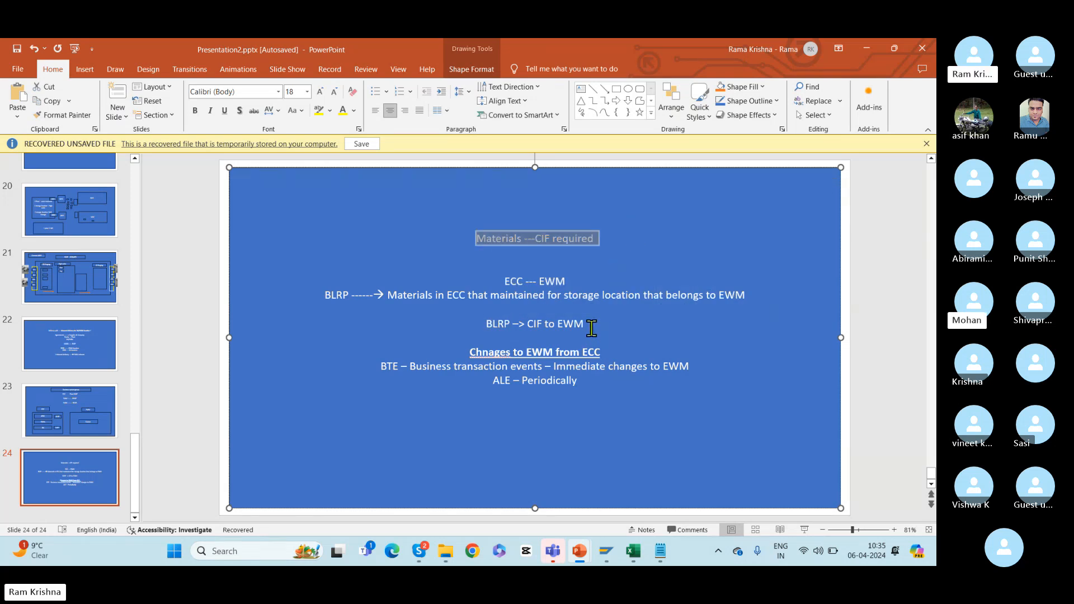
{"action": "left_click_drag", "start_coordinate": [586, 324], "coordinate": [512, 324]}
{"action": "left_click", "coordinate": [324, 295], "text": "shift"}
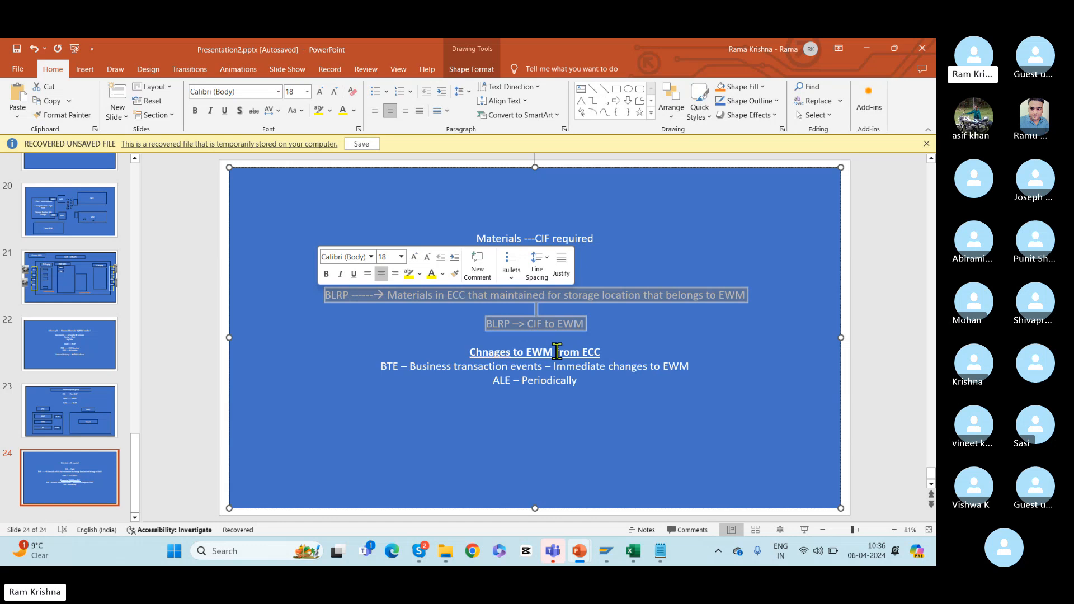
{"action": "key", "text": "alt+Tab"}
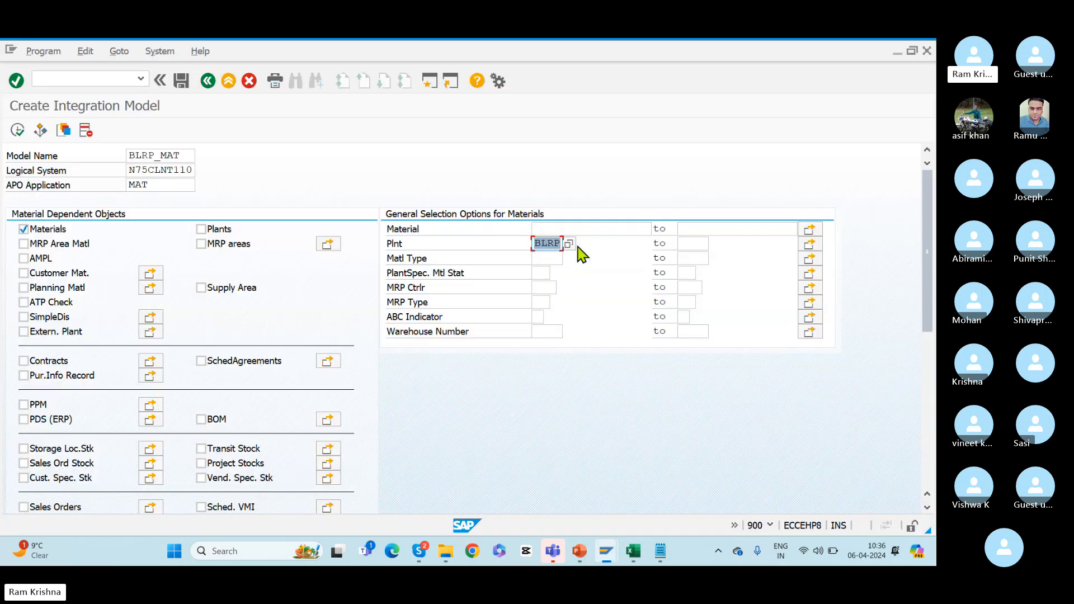
{"action": "left_click", "coordinate": [546, 229]}
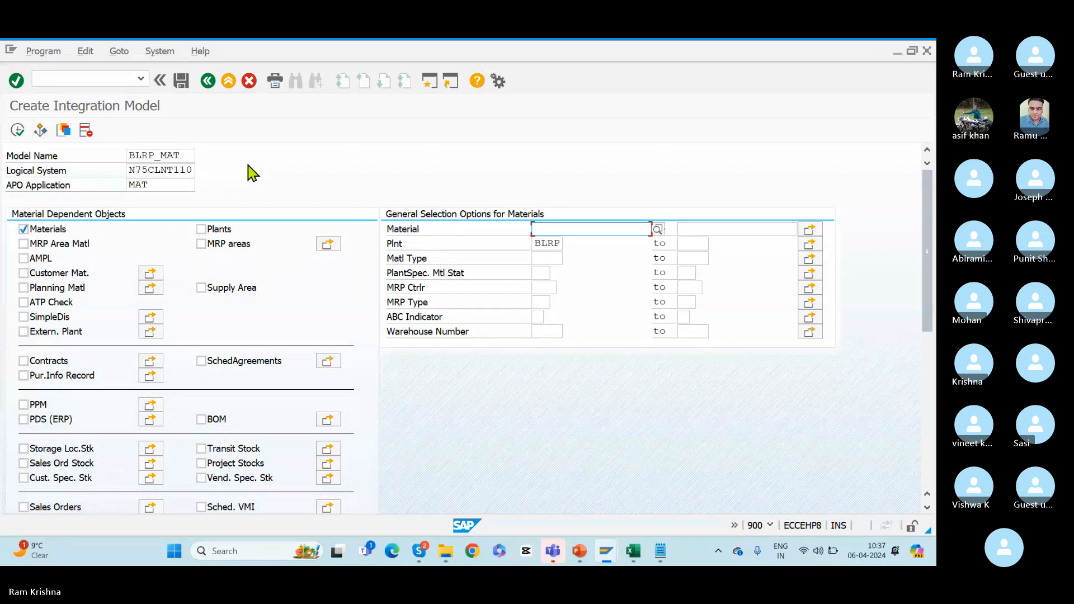
{"action": "left_click", "coordinate": [816, 551]}
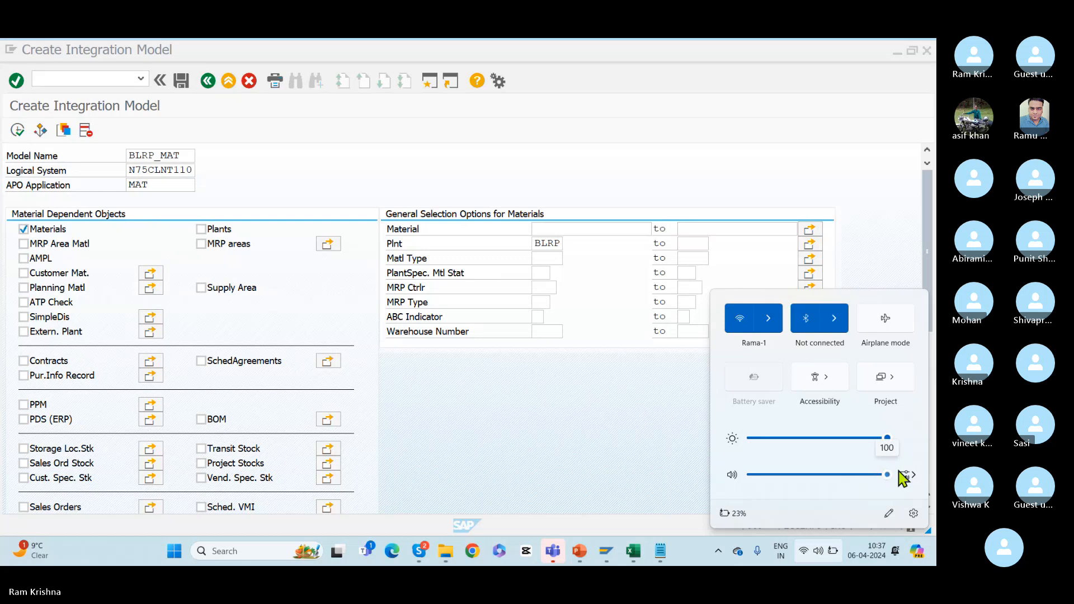
{"action": "left_click", "coordinate": [592, 456]}
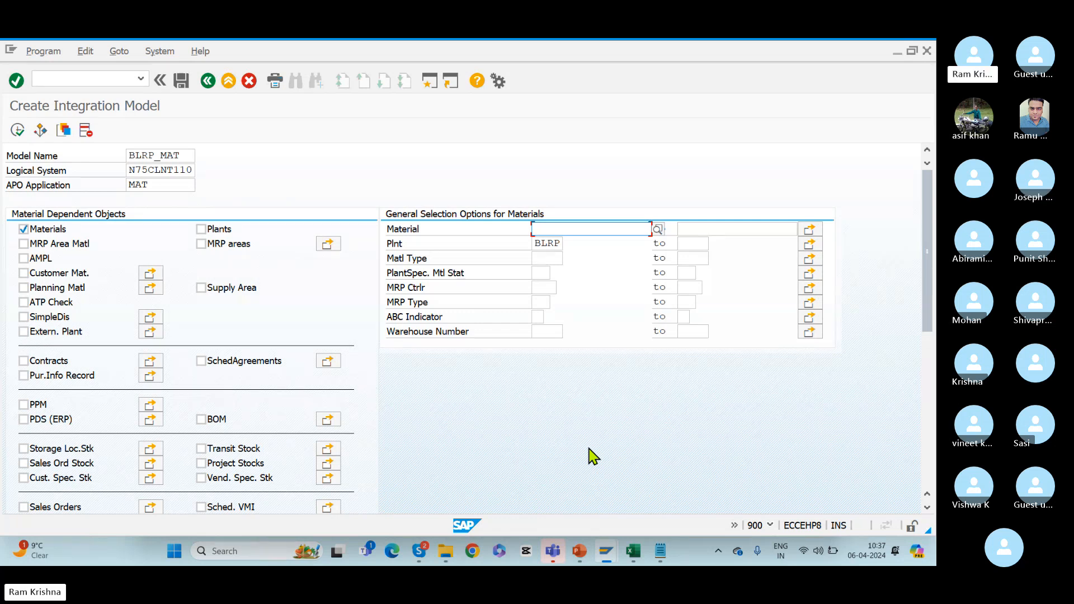
Leave Create Integration Model and open the Change Material transaction MM02 in the ERP session.
{"action": "left_click", "coordinate": [207, 80]}
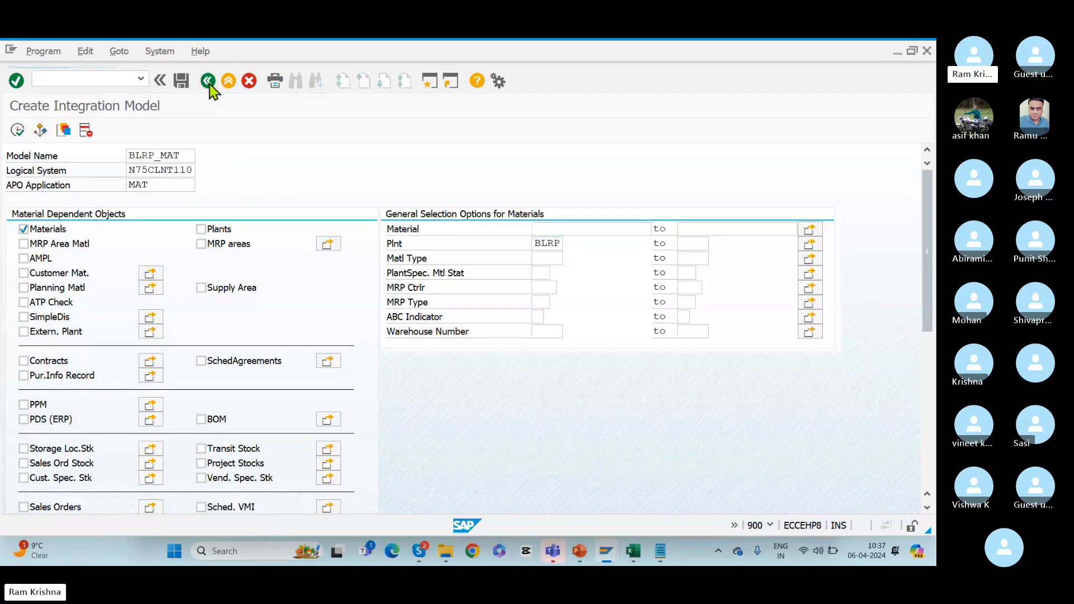
{"action": "key", "text": "alt+Tab"}
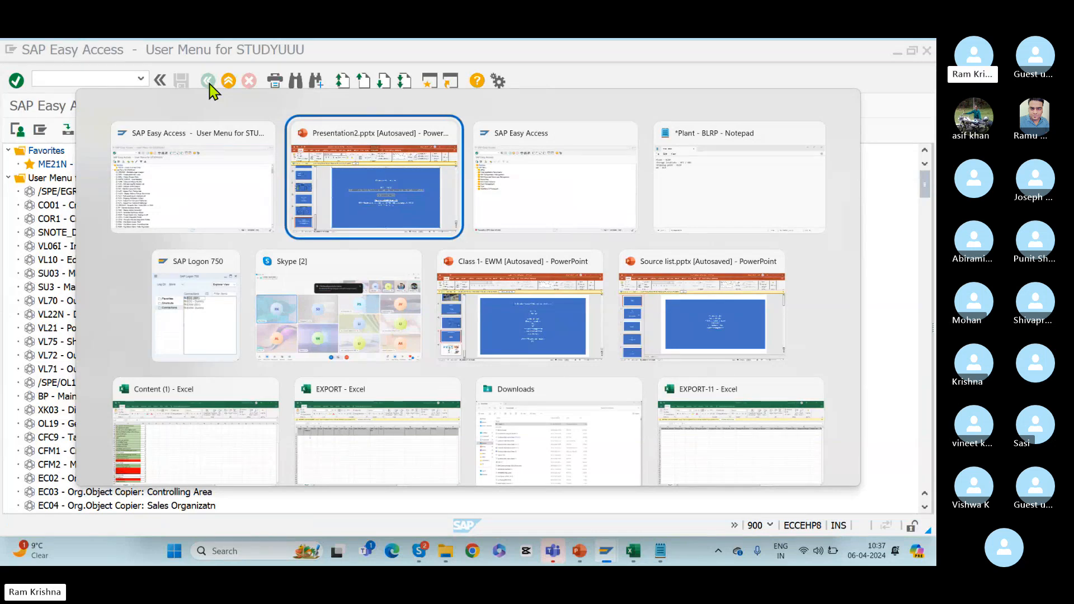
{"action": "key", "text": "Tab"}
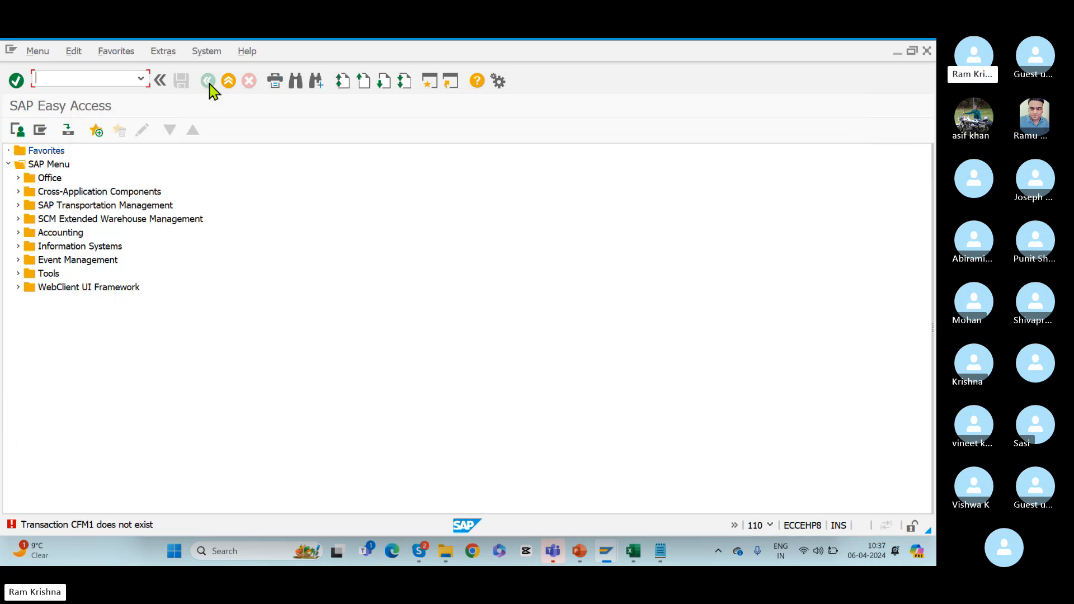
{"action": "key", "text": "alt+Tab"}
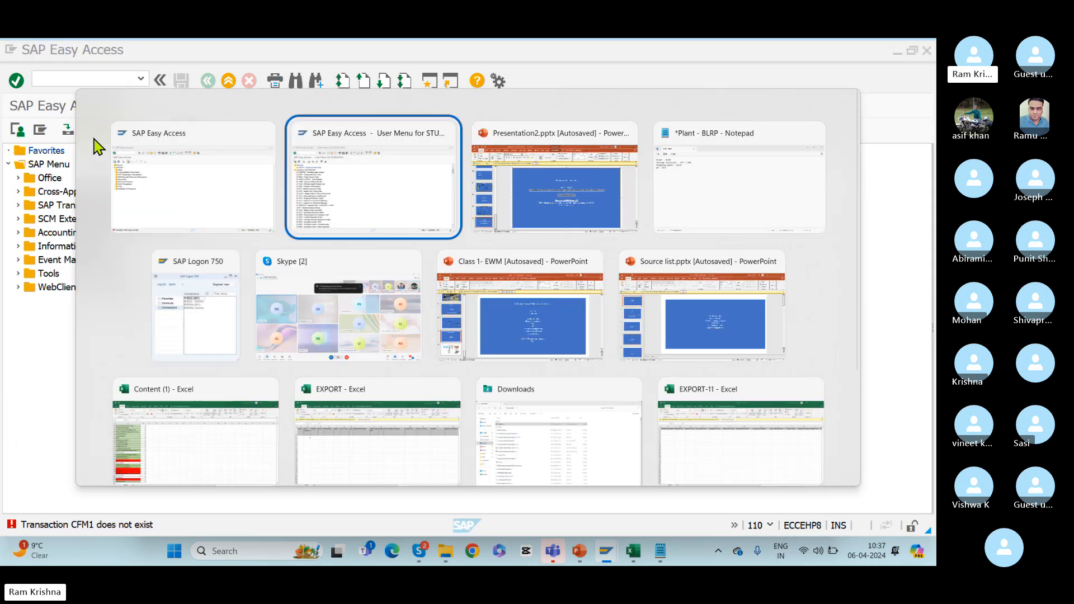
{"action": "type", "text": "mm0"}
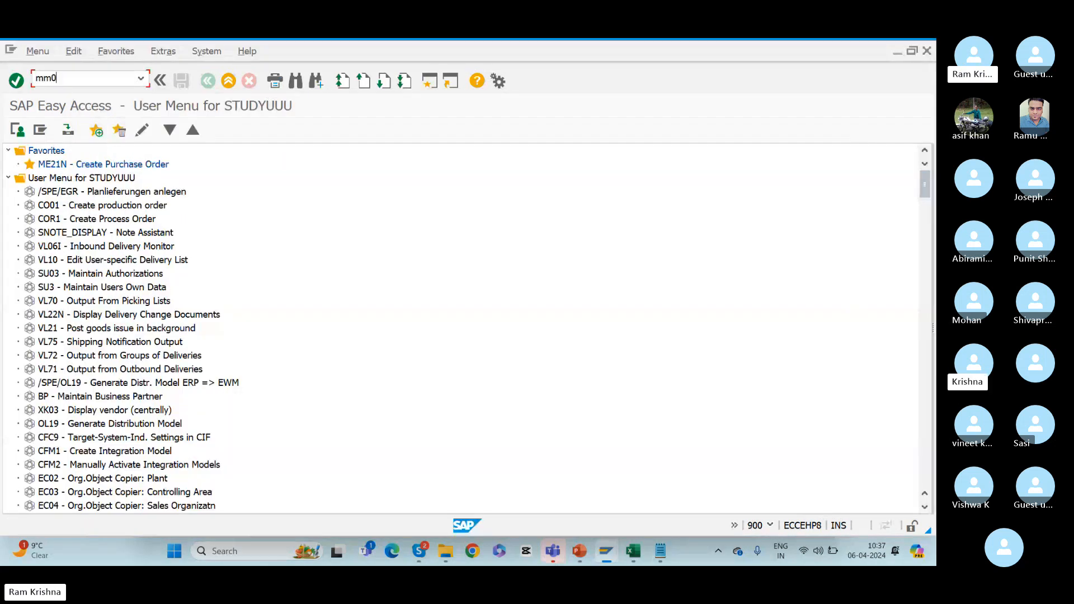
{"action": "type", "text": "2"}
{"action": "key", "text": "Return"}
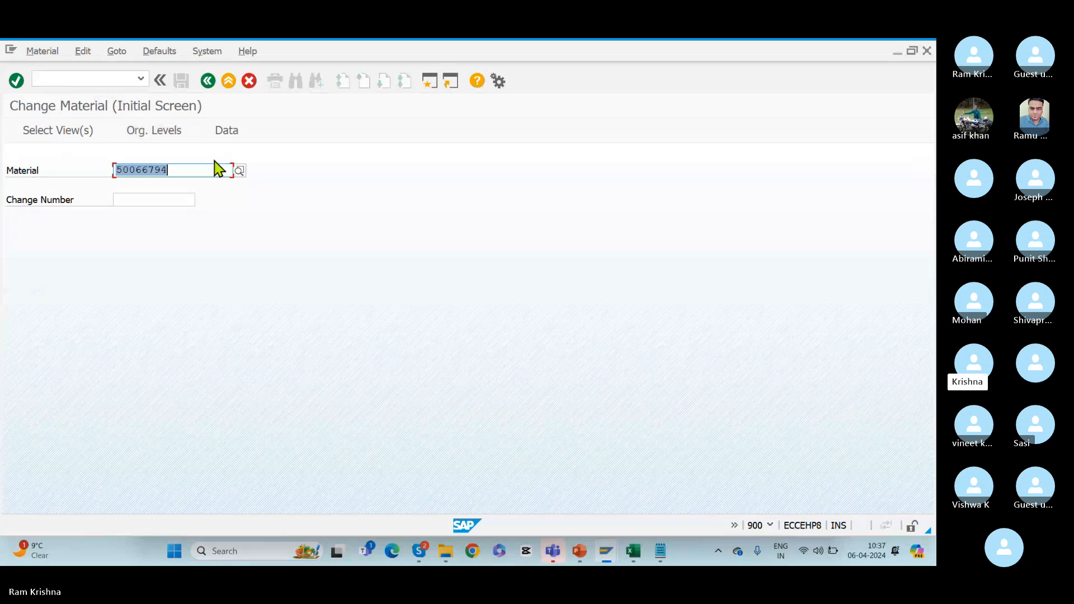
Open material 50066794 with only the Basic Data 1 view selected, deselecting Purchasing, General Plant Data / Storage 1 and Accounting 1.
{"action": "key", "text": "Return"}
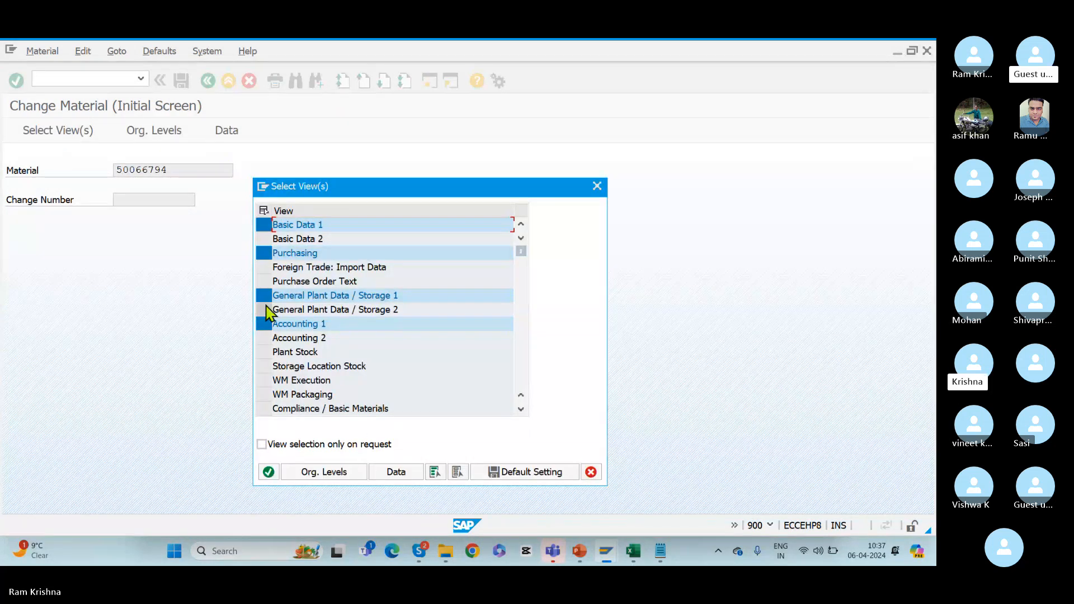
{"action": "left_click", "coordinate": [263, 296]}
{"action": "left_click", "coordinate": [264, 253]}
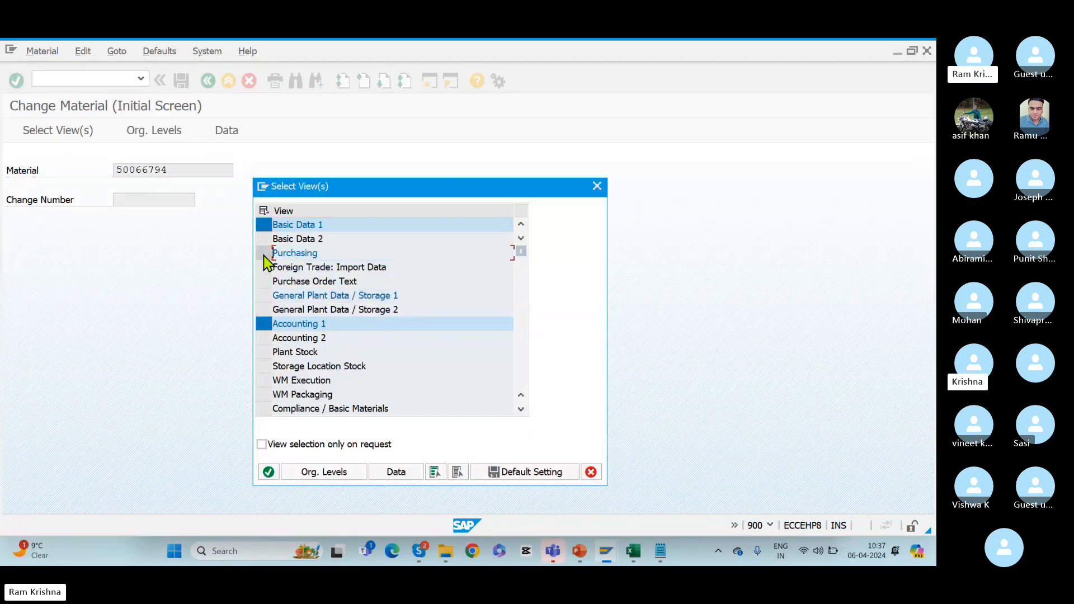
{"action": "left_click", "coordinate": [263, 323]}
{"action": "left_click", "coordinate": [269, 471]}
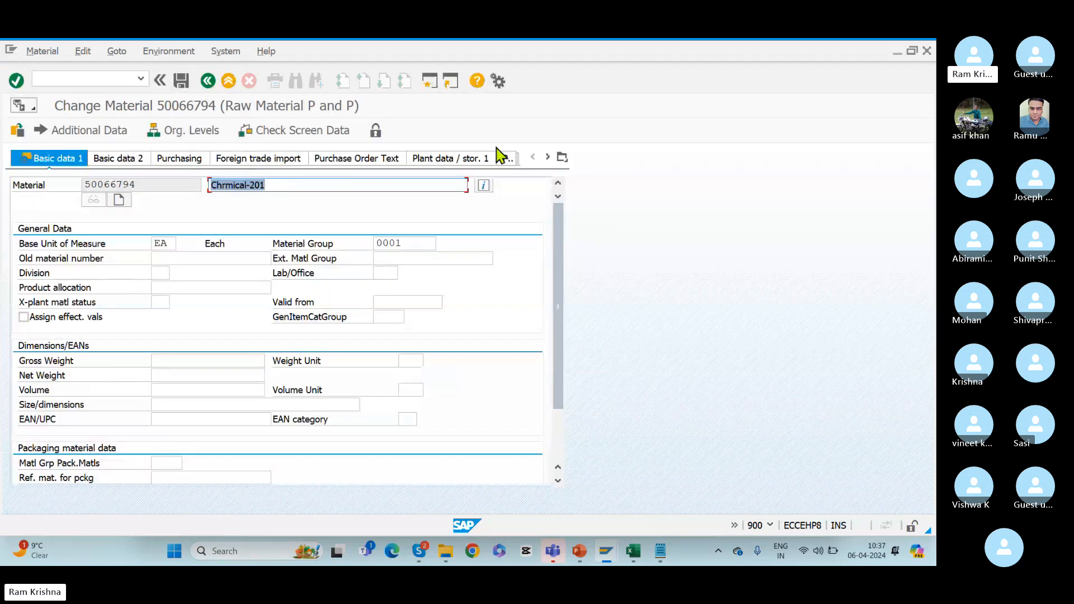
{"action": "left_click", "coordinate": [562, 158]}
{"action": "left_click", "coordinate": [593, 211]}
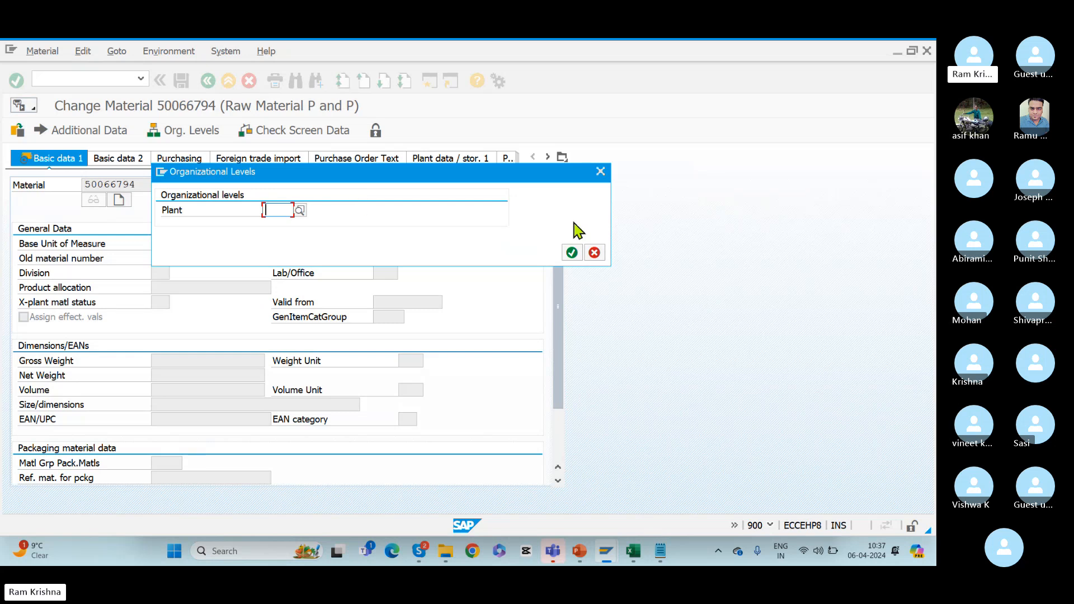
{"action": "left_click", "coordinate": [594, 252]}
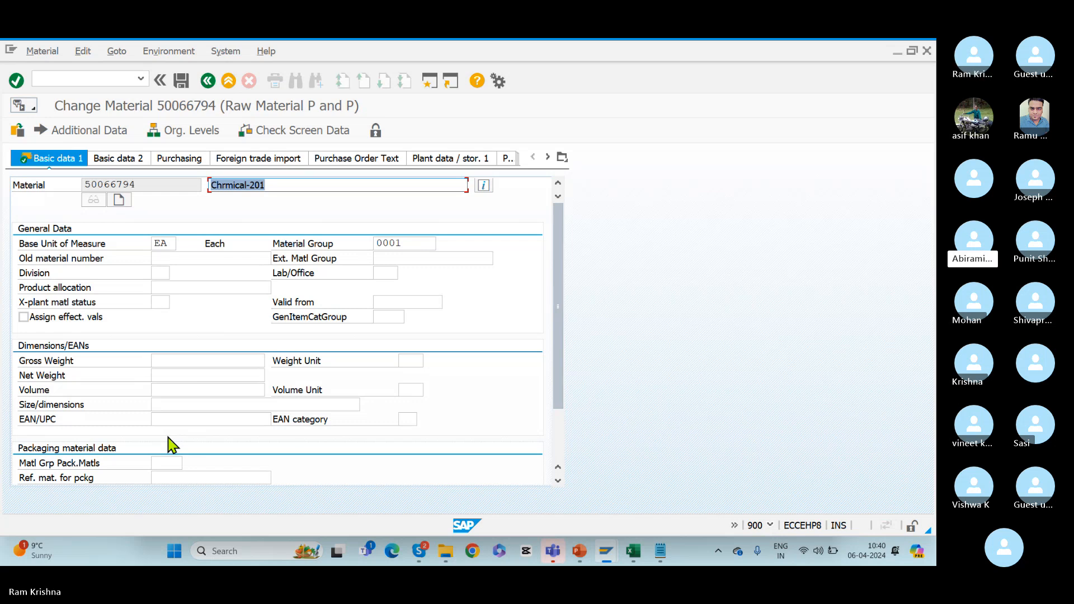
{"action": "key", "text": "alt+Tab"}
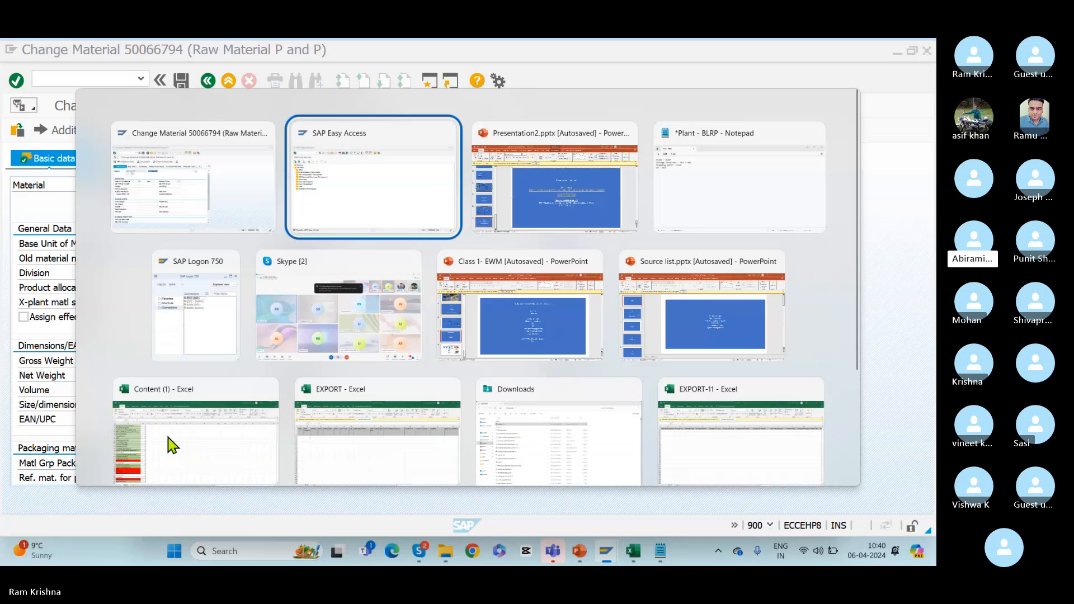
{"action": "key", "text": "alt+Tab"}
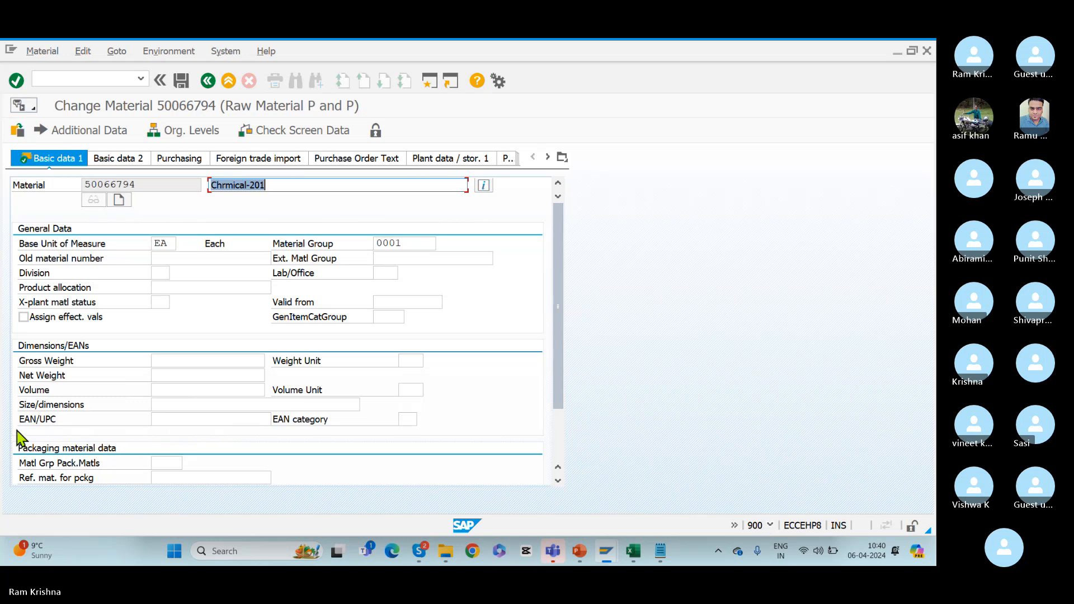
{"action": "key", "text": "alt+Tab"}
{"action": "key", "text": "alt+Tab"}
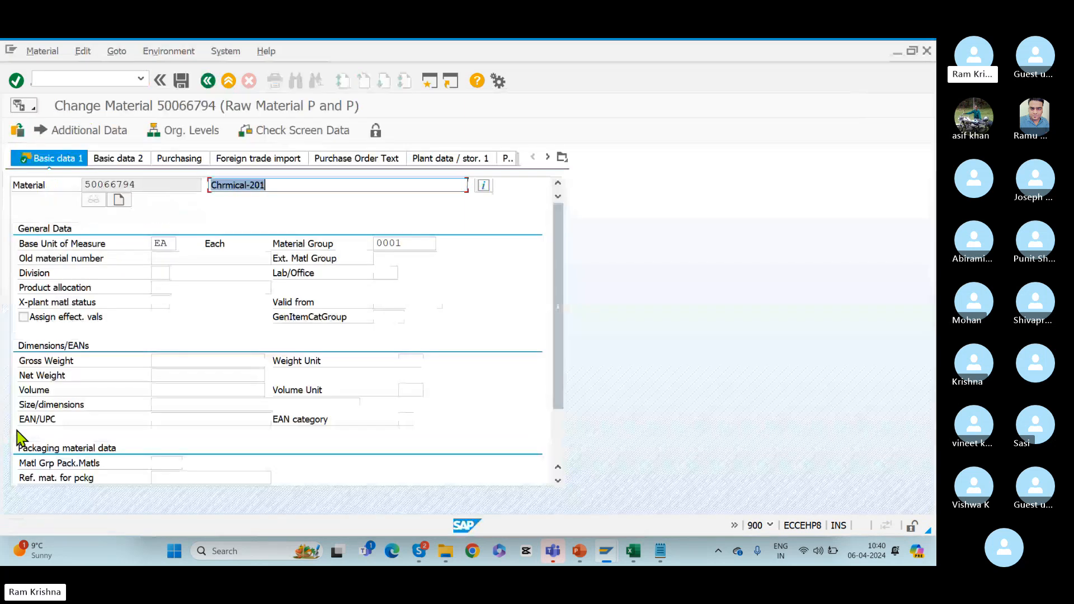
Leave the material master with transaction /nspro and display the SAP Reference IMG.
{"action": "left_click", "coordinate": [58, 78]}
{"action": "type", "text": "/nspro"}
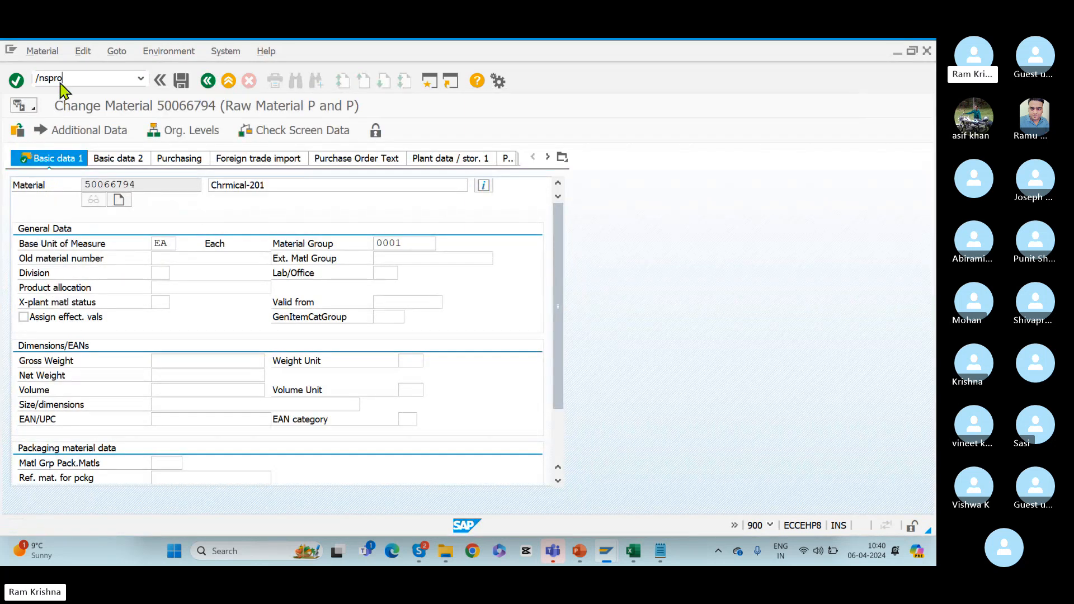
{"action": "key", "text": "Return"}
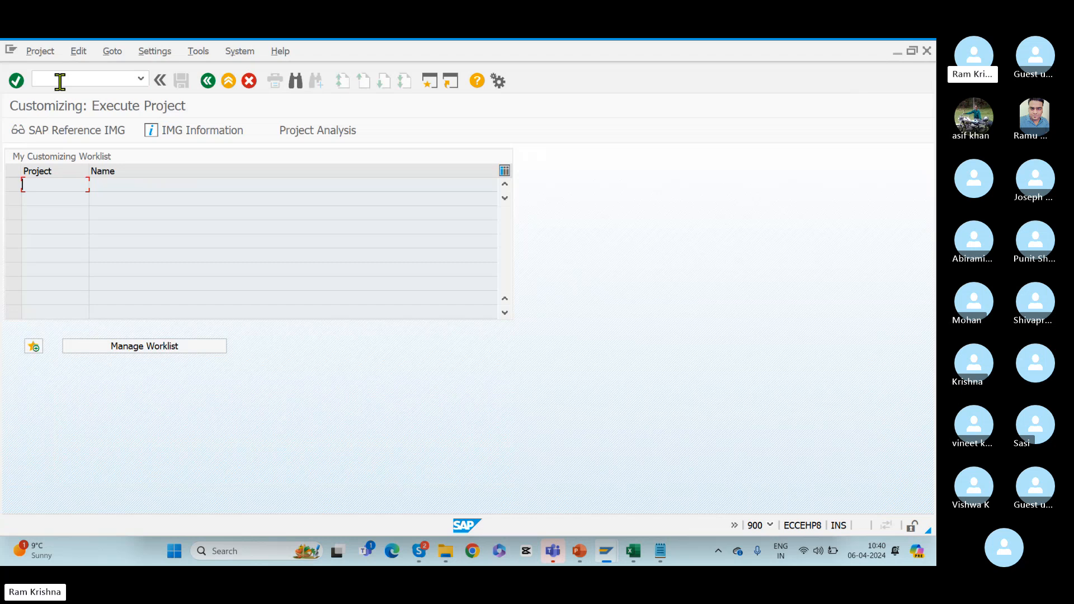
{"action": "left_click", "coordinate": [63, 133]}
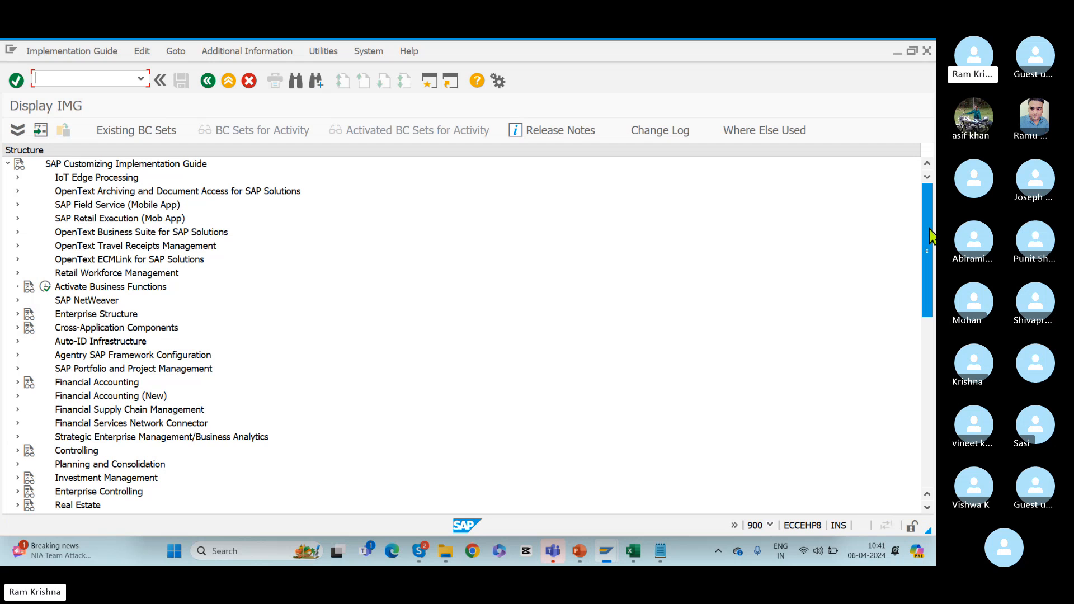
Expand Integration with Other SAP Components in the IMG structure and its Extended Warehouse Management node.
{"action": "left_click_drag", "start_coordinate": [929, 228], "coordinate": [931, 507]}
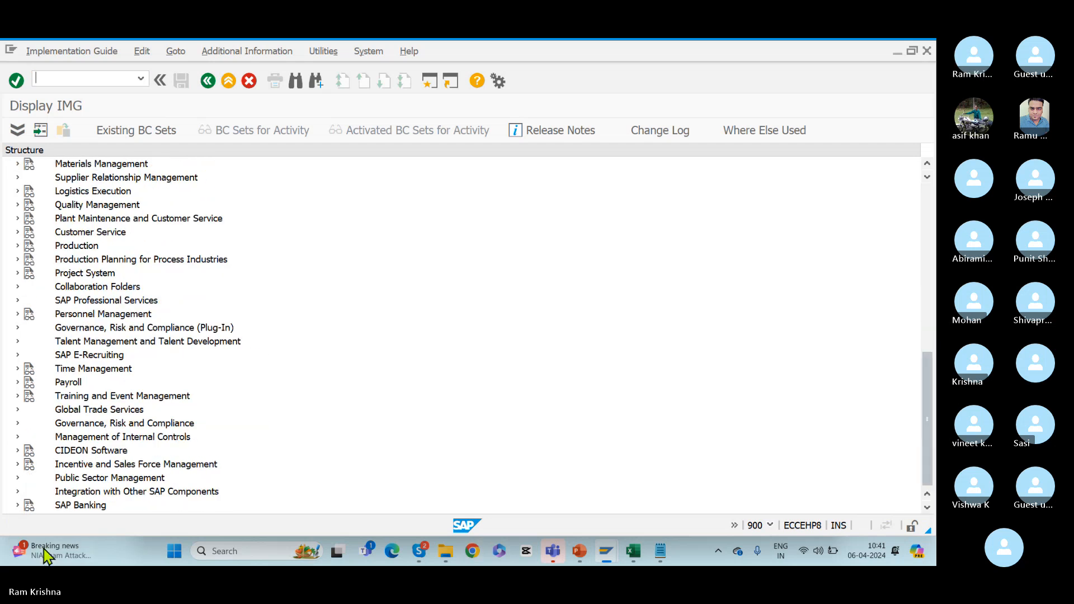
{"action": "left_click", "coordinate": [18, 491]}
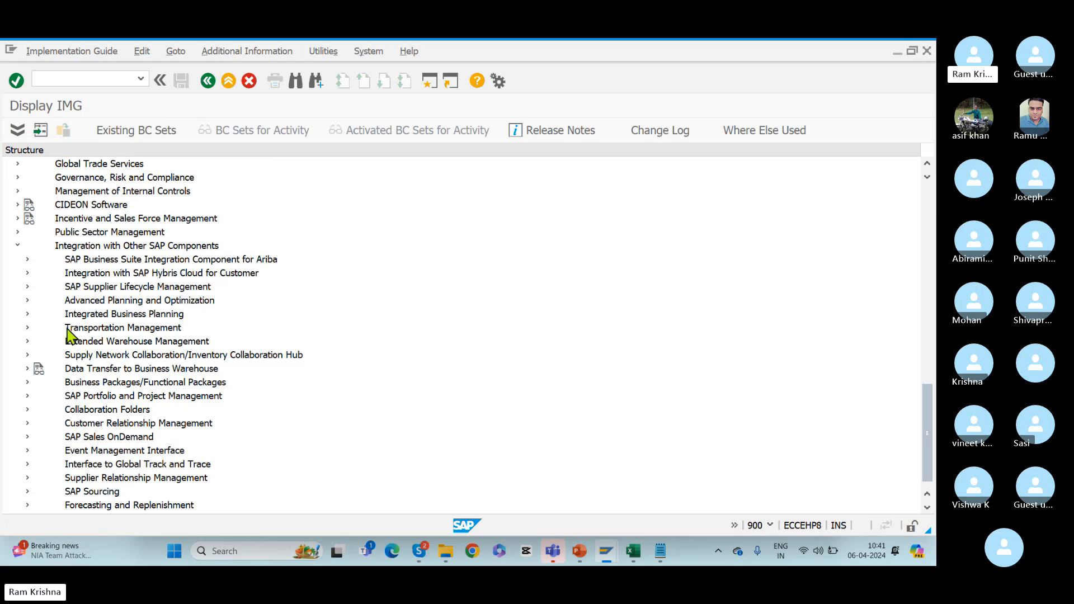
{"action": "left_click", "coordinate": [27, 341]}
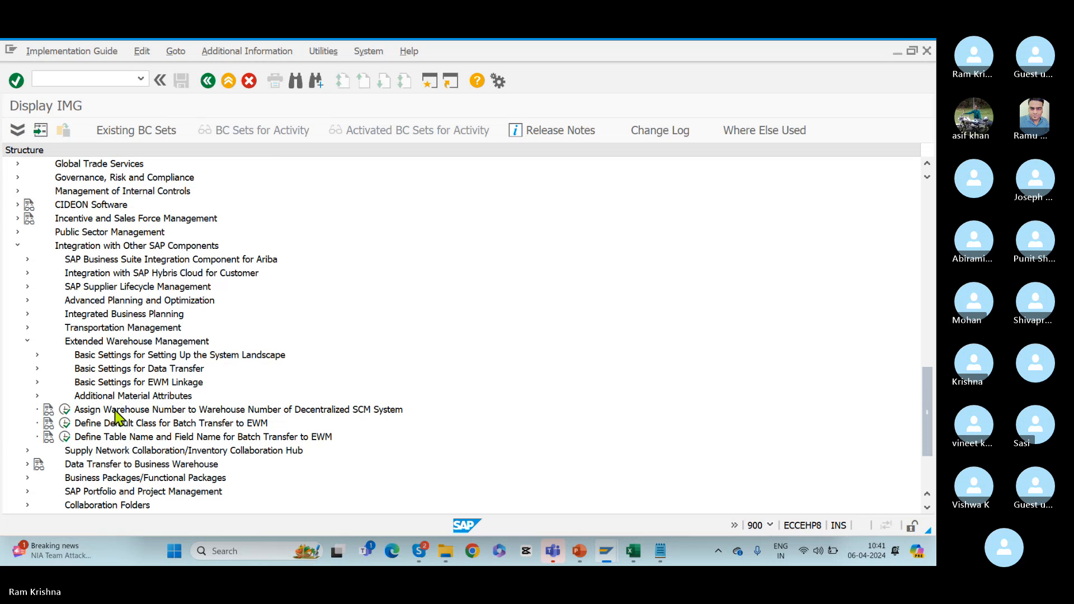
Examine the Extended Warehouse Management entries, including Additional Material Attributes, warehouse number assignment and batch transfer, and the neighbouring integration nodes.
{"action": "left_click", "coordinate": [163, 345]}
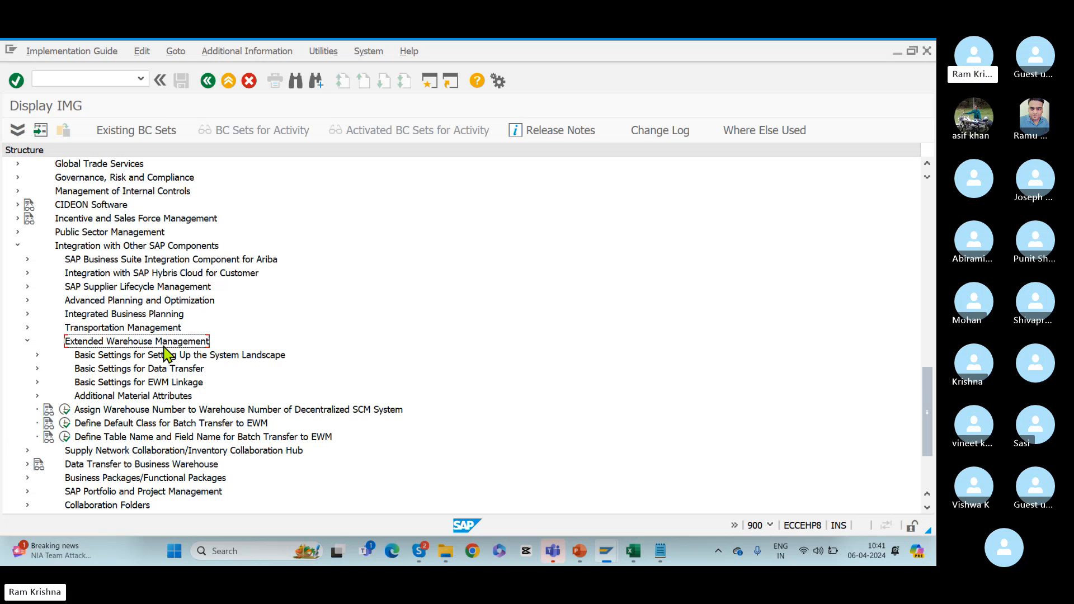
{"action": "left_click", "coordinate": [144, 397]}
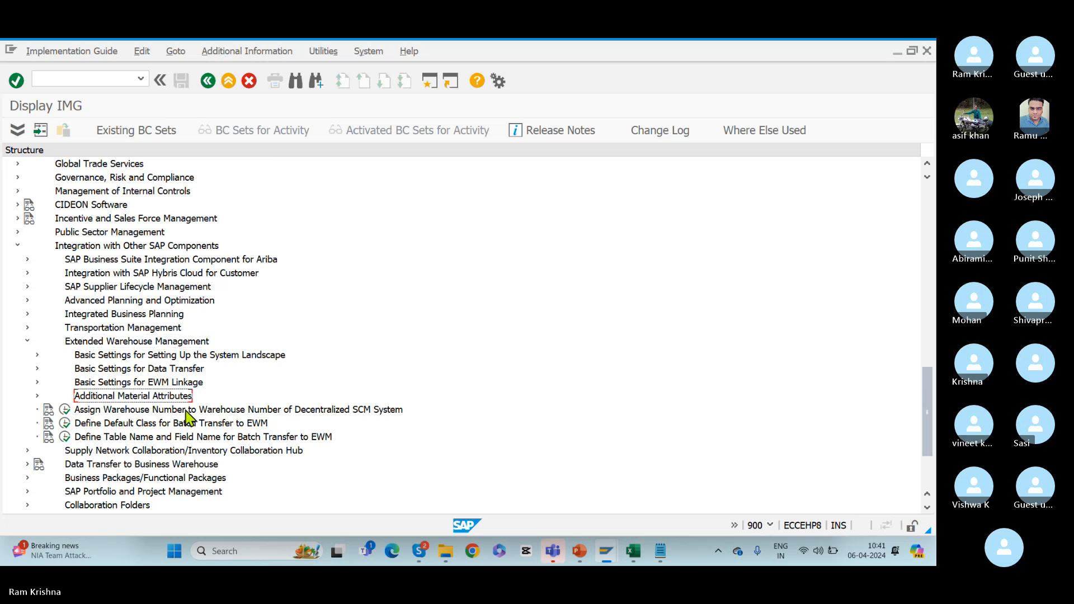
{"action": "left_click", "coordinate": [178, 409]}
{"action": "left_click", "coordinate": [151, 424]}
{"action": "left_click", "coordinate": [140, 439]}
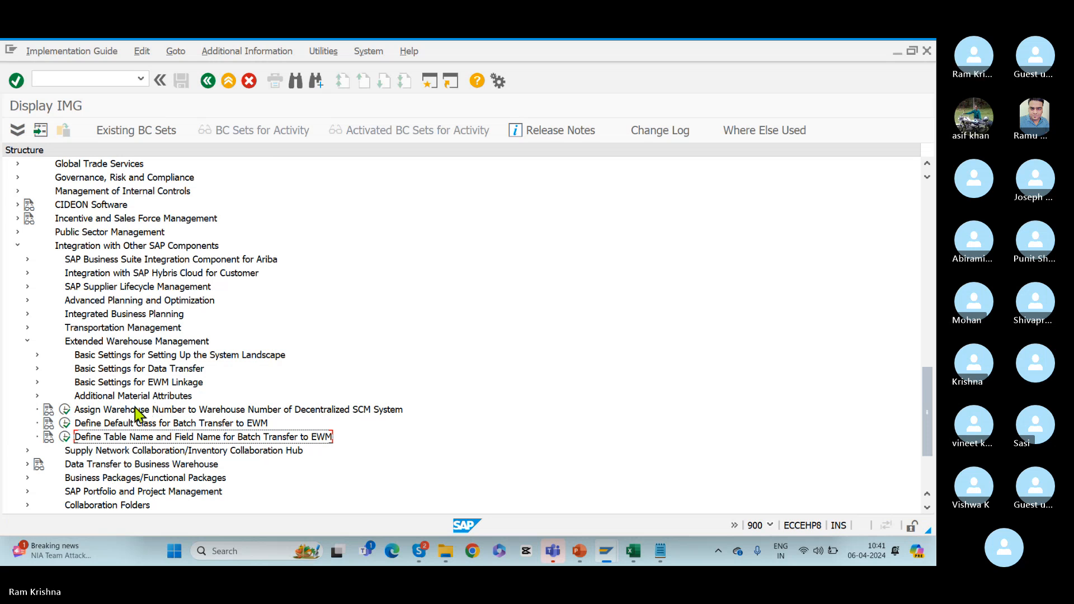
{"action": "left_click", "coordinate": [153, 414]}
{"action": "left_click", "coordinate": [134, 440]}
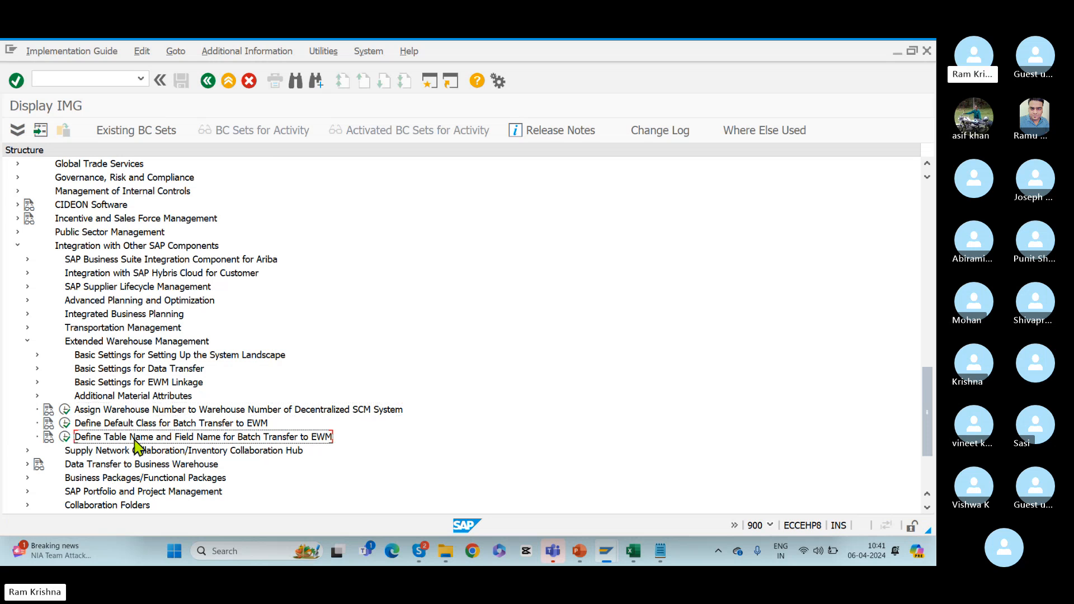
{"action": "left_click", "coordinate": [129, 453]}
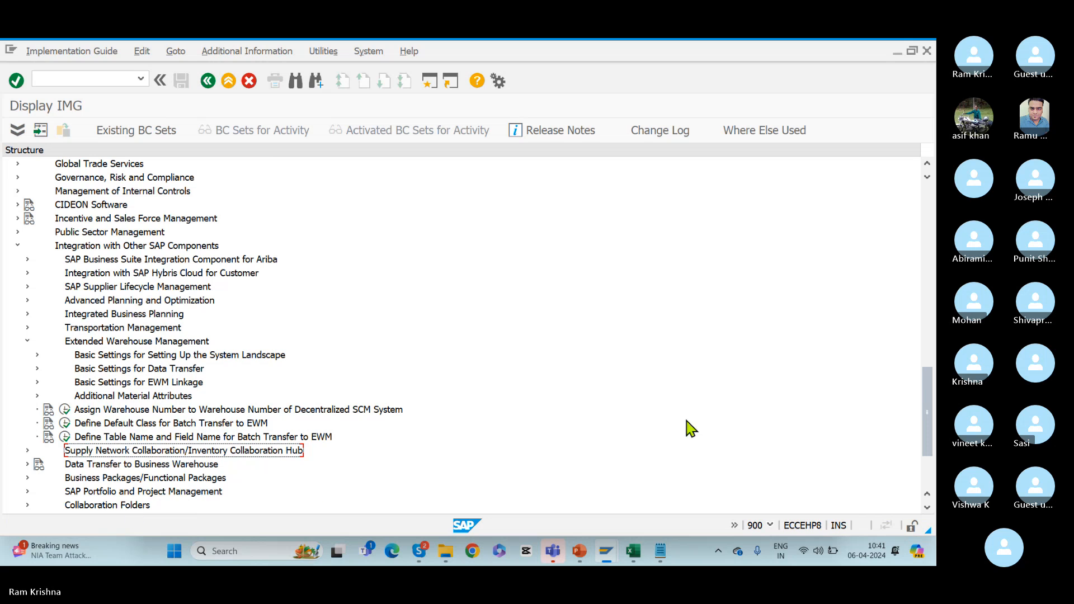
{"action": "scroll", "coordinate": [924, 457], "scroll_direction": "down", "scroll_amount": 3}
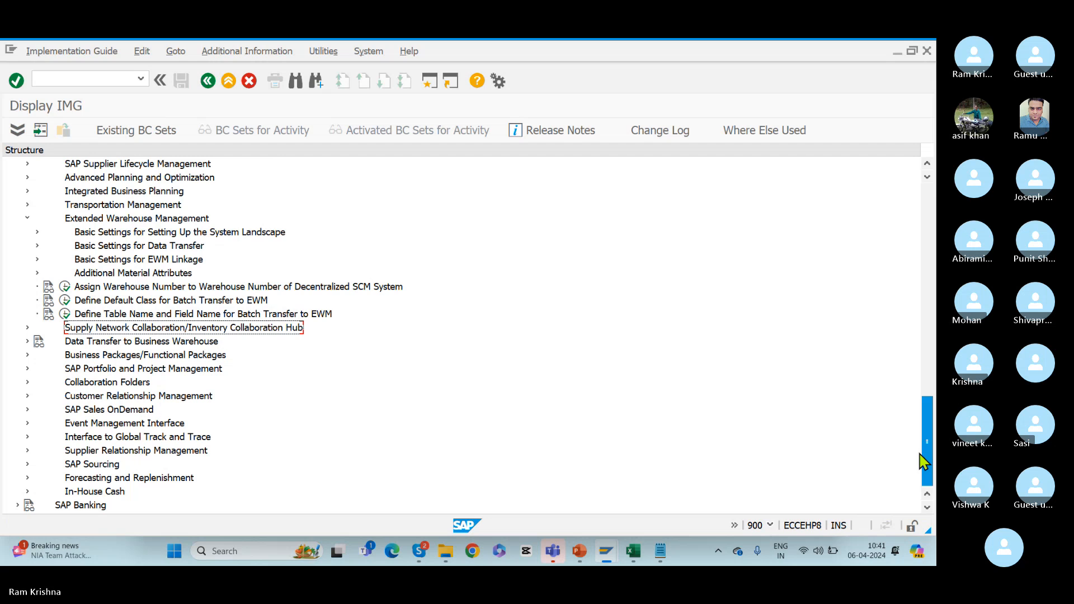
{"action": "scroll", "coordinate": [926, 442], "scroll_direction": "up", "scroll_amount": 3}
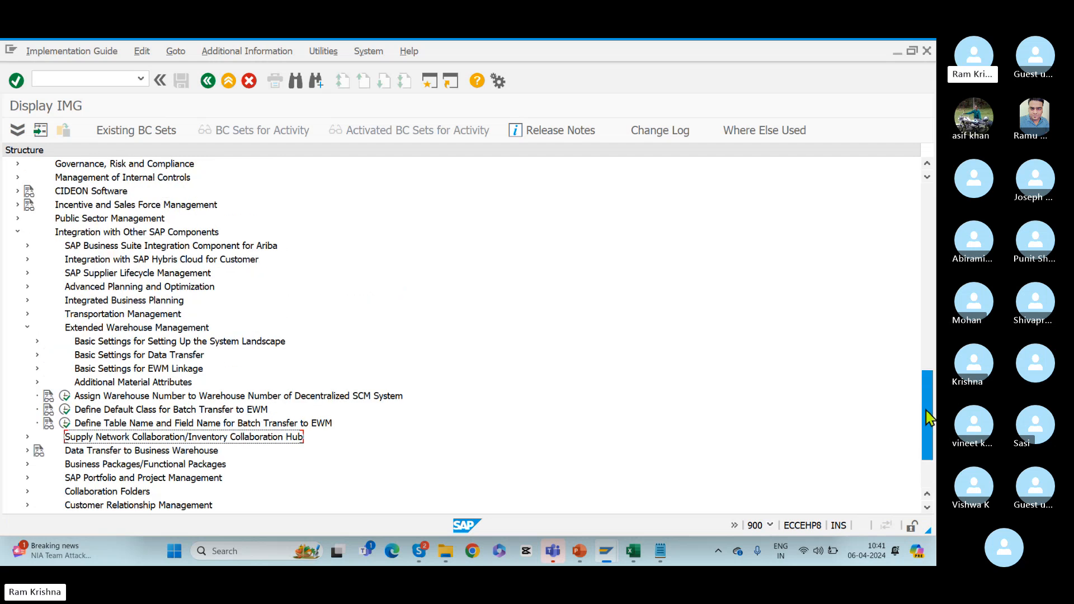
{"action": "scroll", "coordinate": [927, 417], "scroll_direction": "down", "scroll_amount": 2}
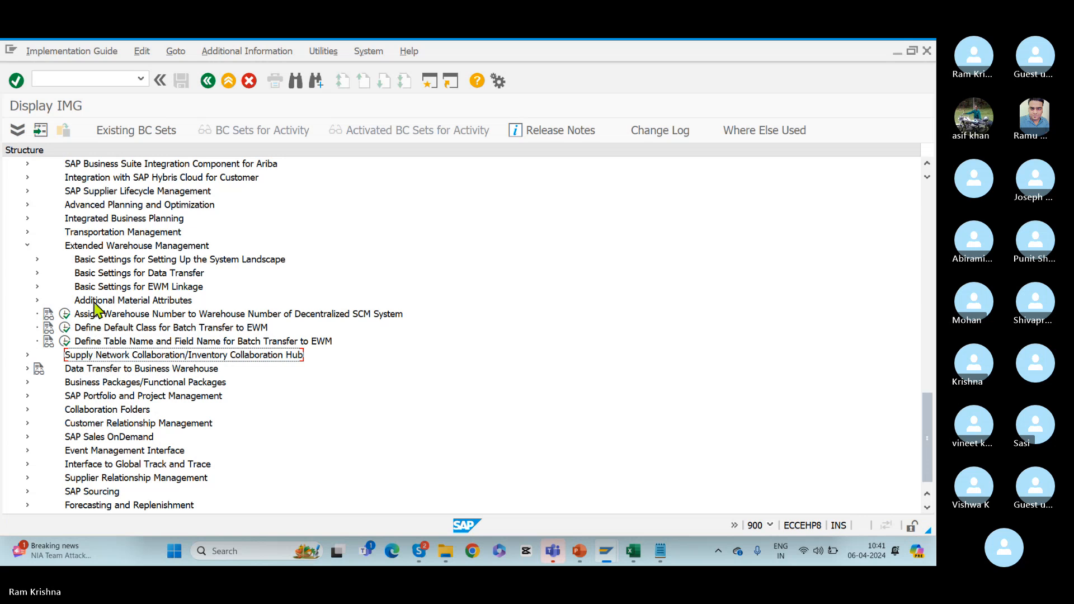
{"action": "left_click", "coordinate": [82, 249]}
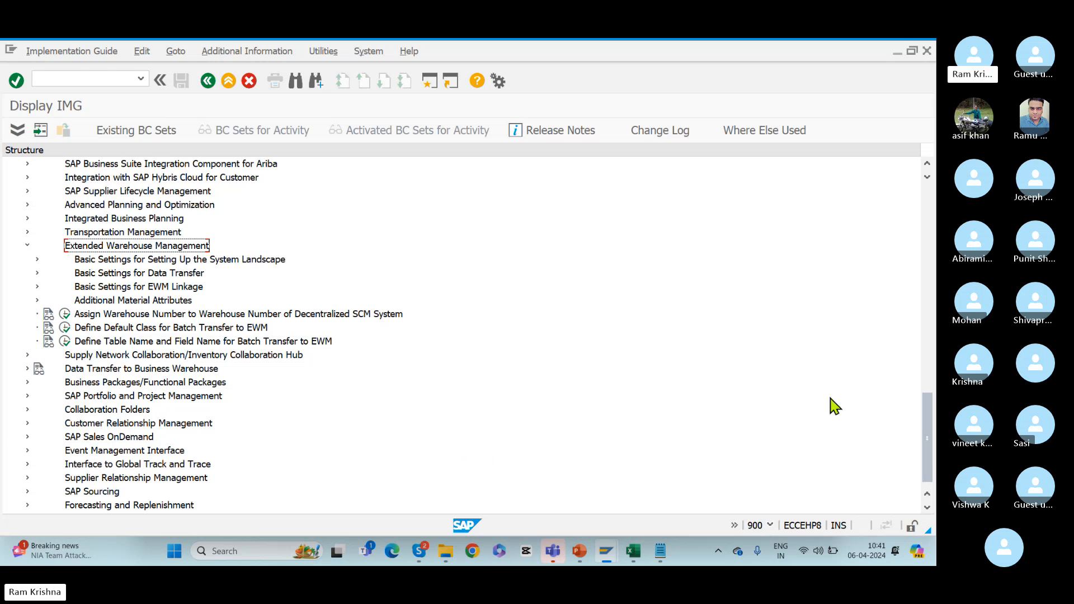
{"action": "scroll", "coordinate": [930, 464], "scroll_direction": "down", "scroll_amount": 1}
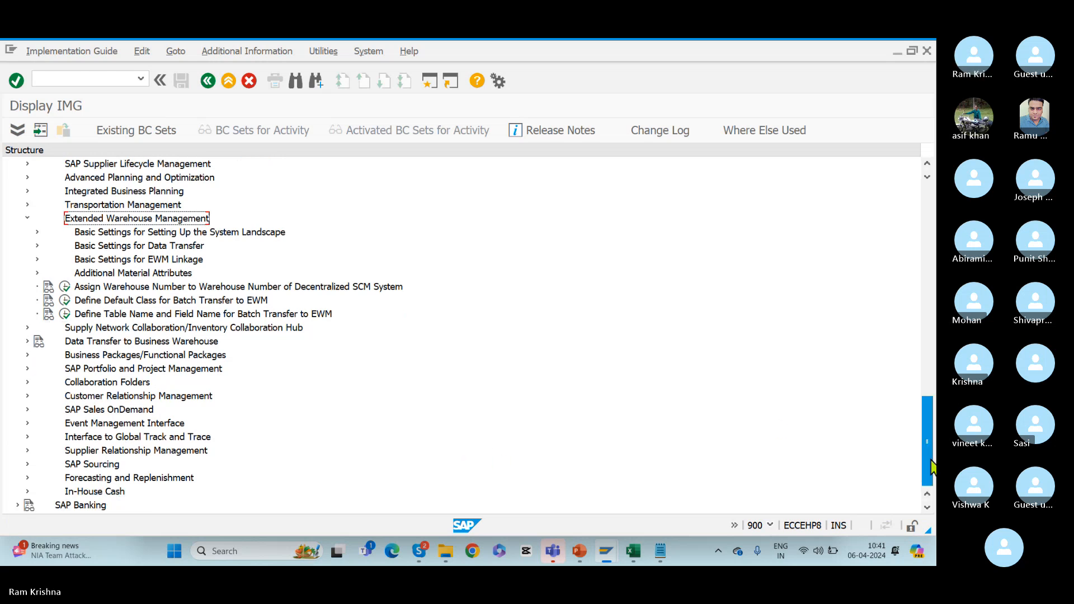
{"action": "scroll", "coordinate": [931, 461], "scroll_direction": "up", "scroll_amount": 3}
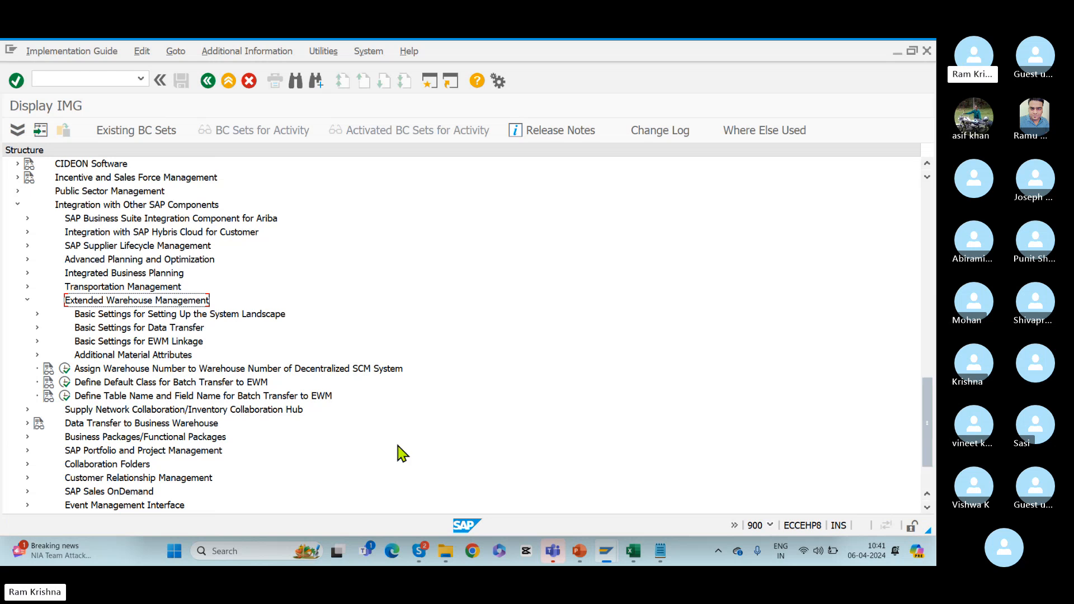
Expand Basic Settings for Data Transfer under Extended Warehouse Management and its Enhancement for Material Selection node.
{"action": "left_click", "coordinate": [38, 328]}
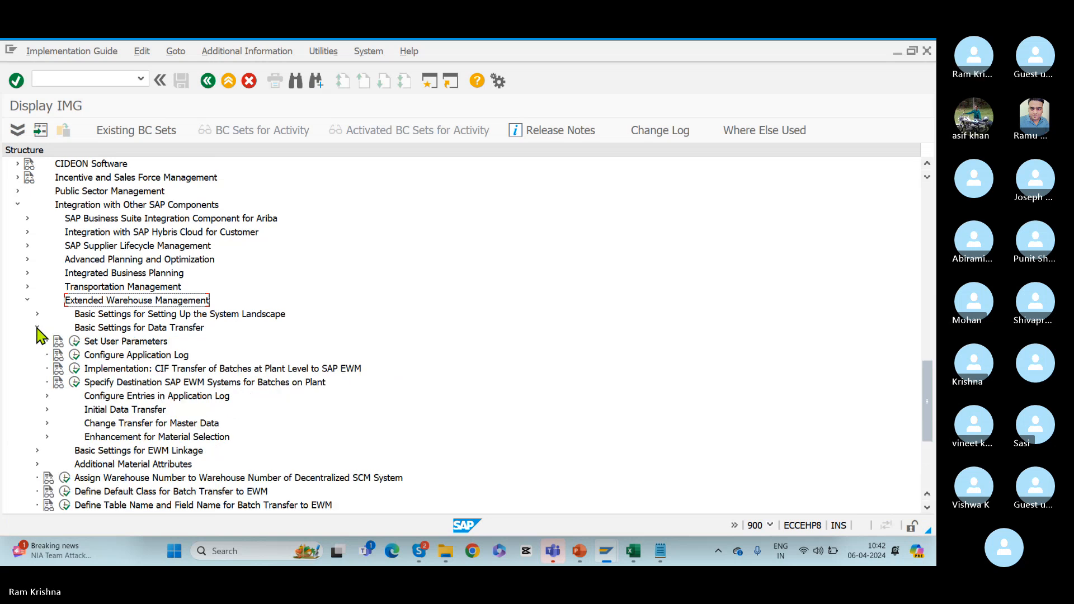
{"action": "left_click", "coordinate": [113, 329]}
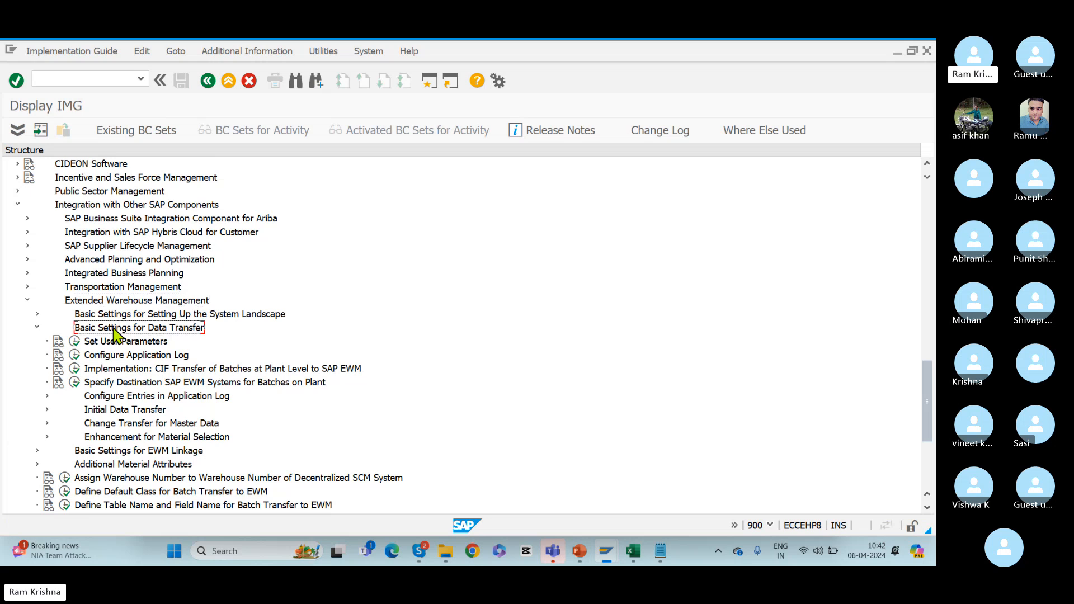
{"action": "left_click", "coordinate": [124, 440]}
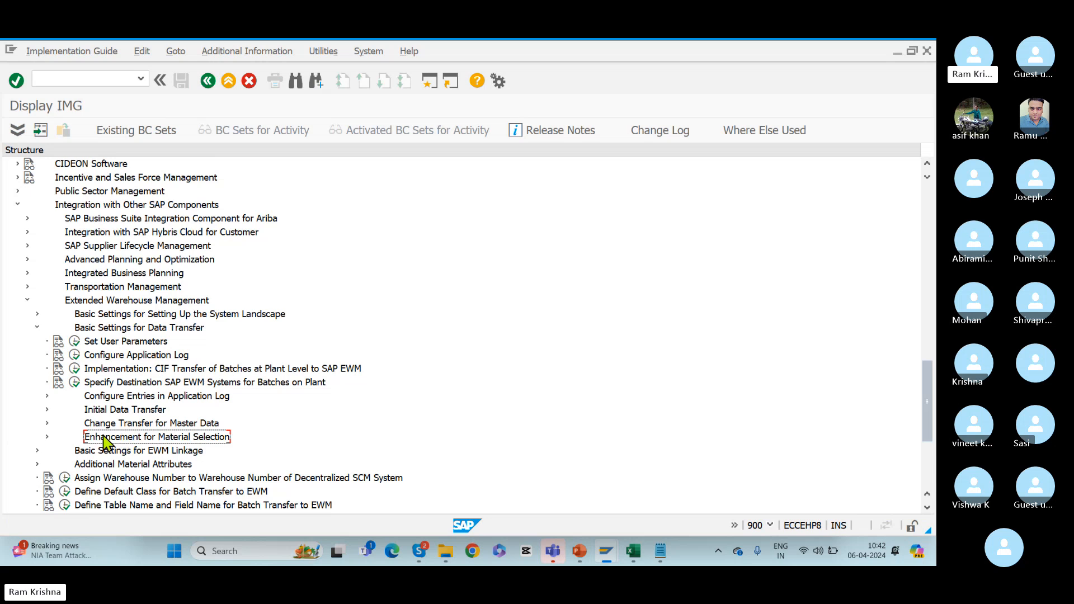
{"action": "left_click", "coordinate": [47, 437]}
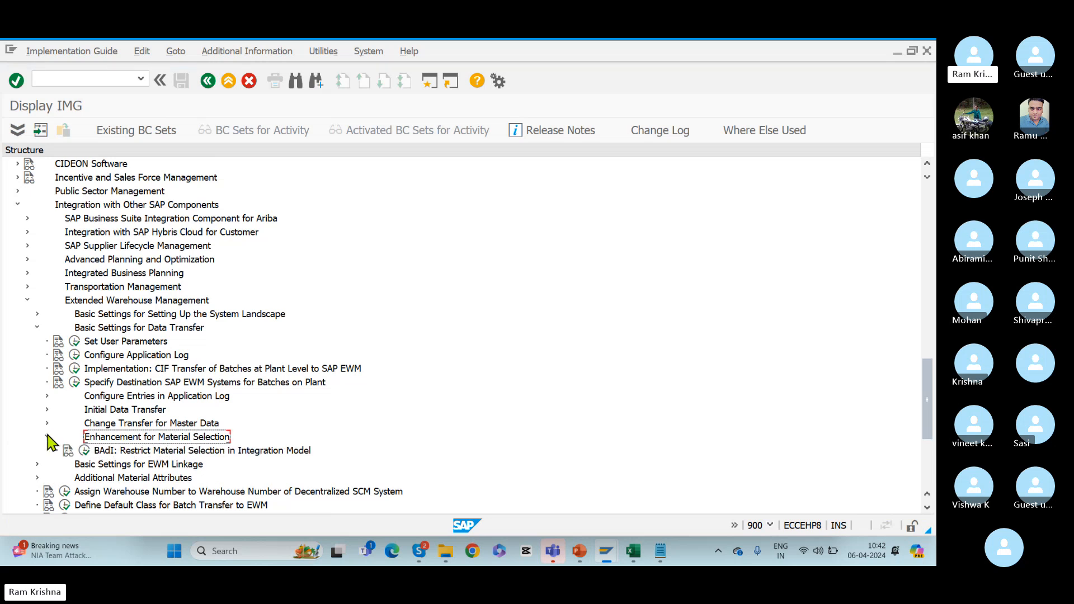
Execute the activity BAdI: Restrict Material Selection in Integration Model and cancel its Create Enhancement Implementation dialog.
{"action": "left_click", "coordinate": [166, 452]}
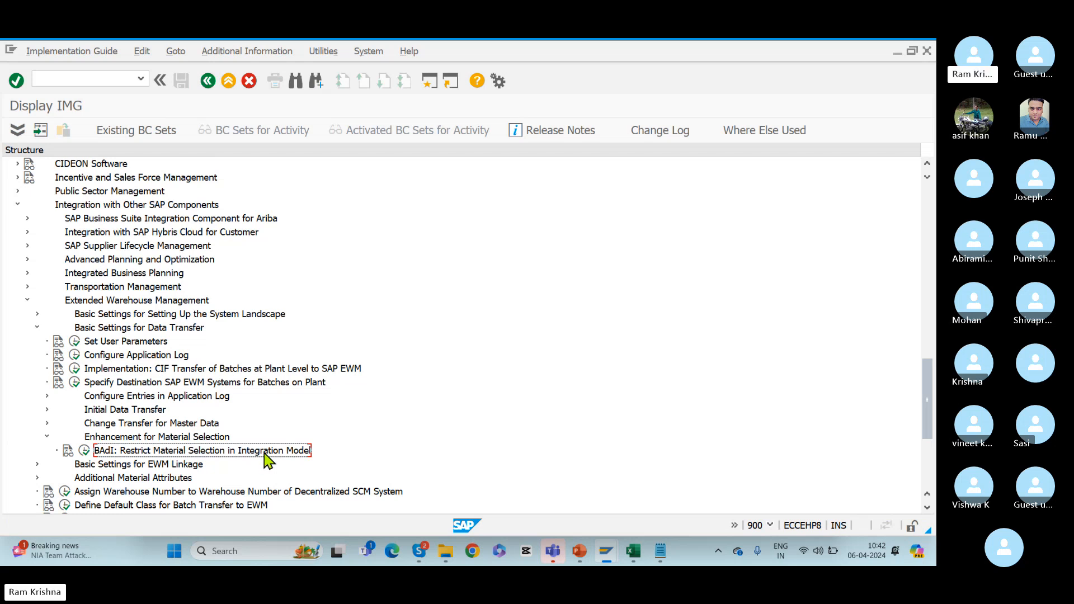
{"action": "left_click", "coordinate": [86, 452]}
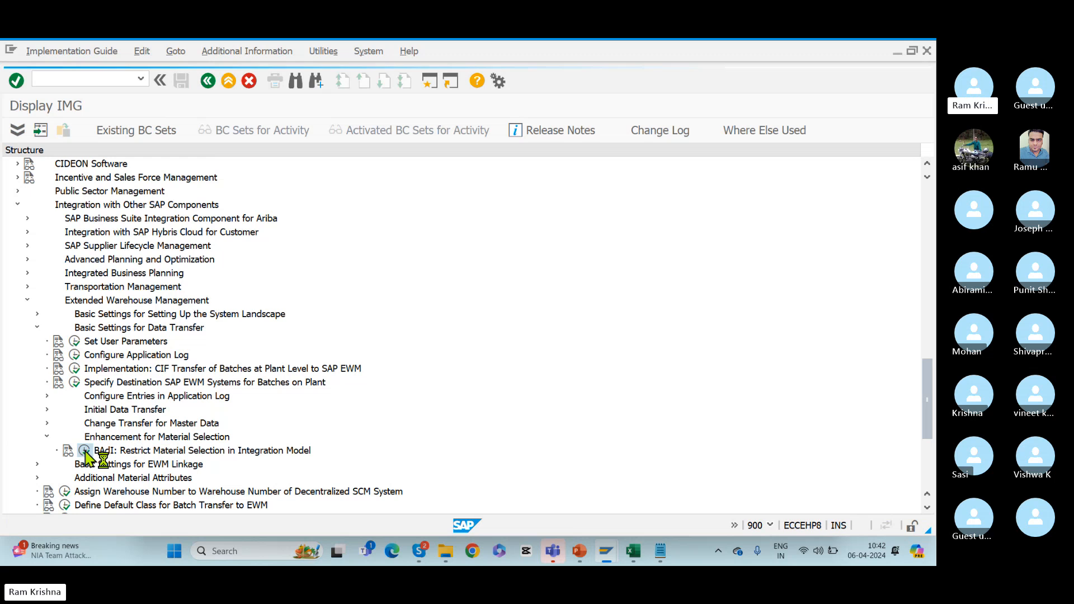
{"action": "left_click", "coordinate": [450, 346]}
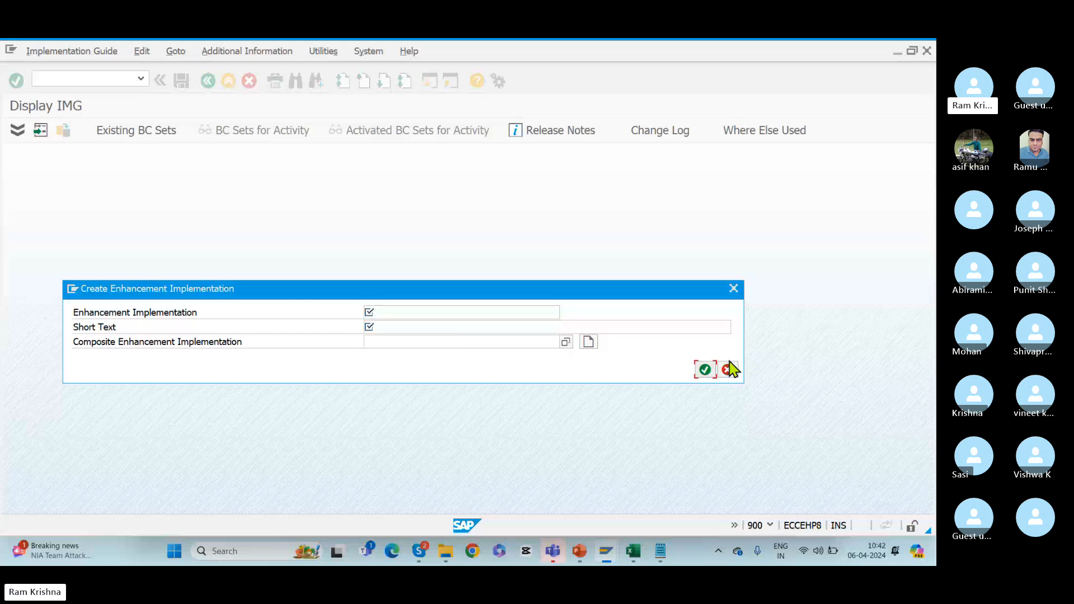
{"action": "left_click", "coordinate": [728, 369]}
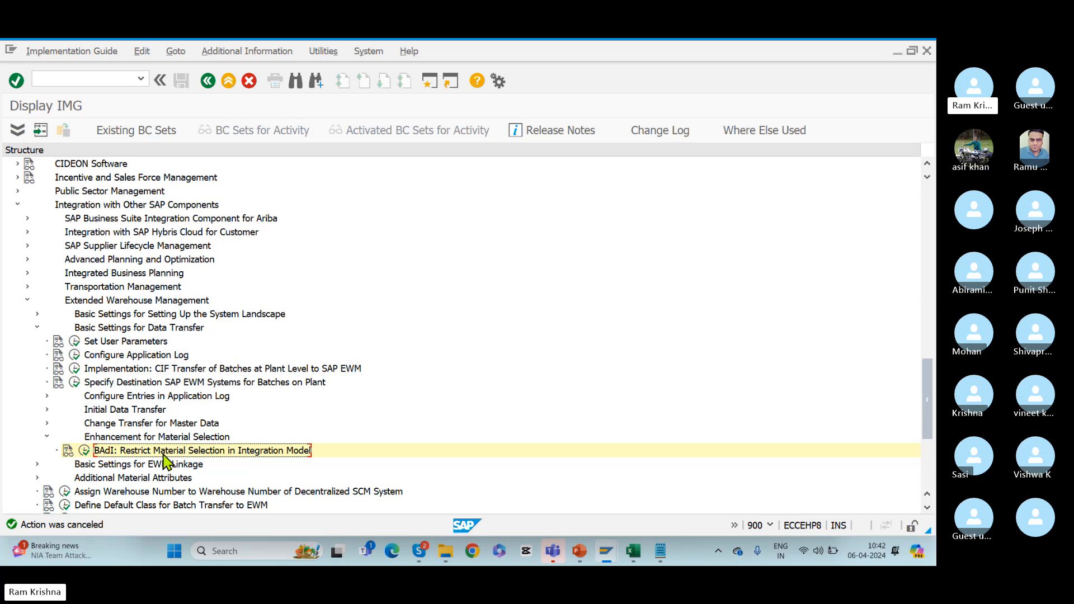
Open material creation in a new session with /omm01, view its list of selectable views and close the list.
{"action": "key", "text": "alt+Tab"}
{"action": "key", "text": "alt+Tab"}
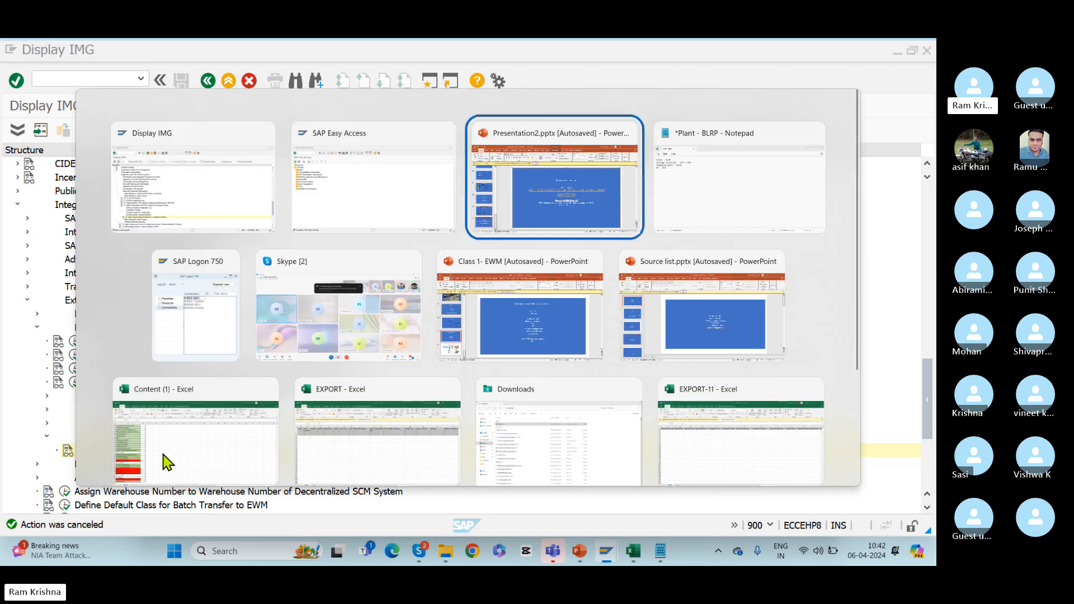
{"action": "key", "text": "alt+Tab"}
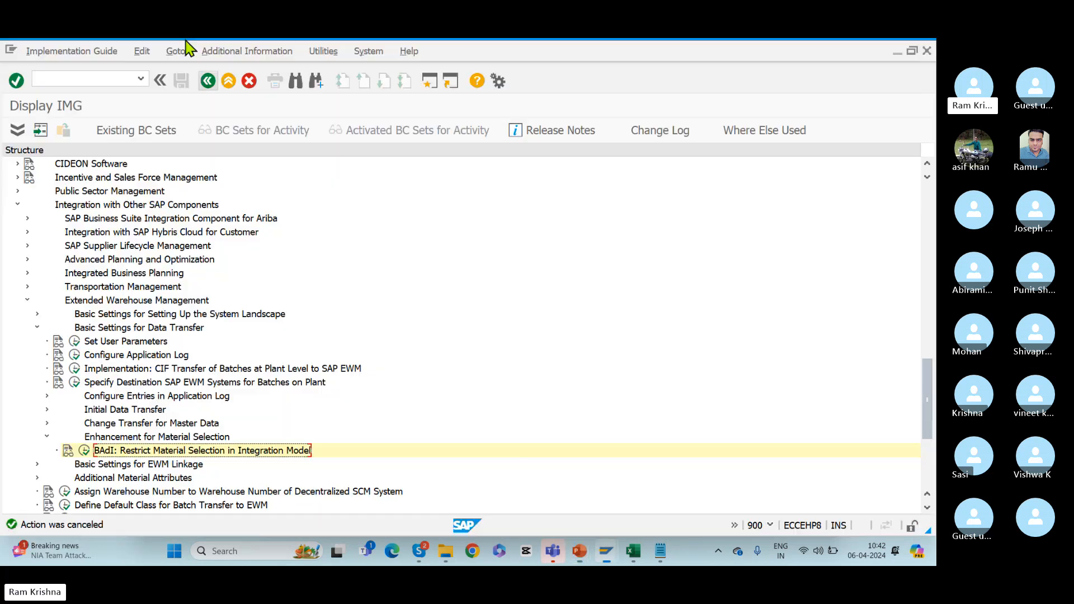
{"action": "left_click", "coordinate": [89, 82]}
{"action": "type", "text": "/0"}
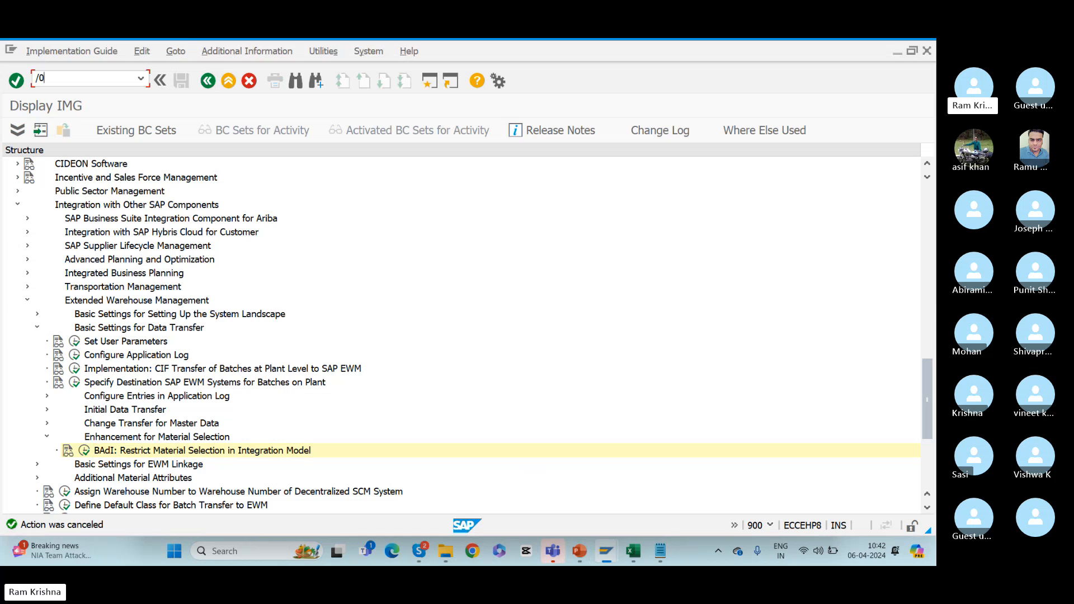
{"action": "type", "text": "mm01"}
{"action": "key", "text": "Return"}
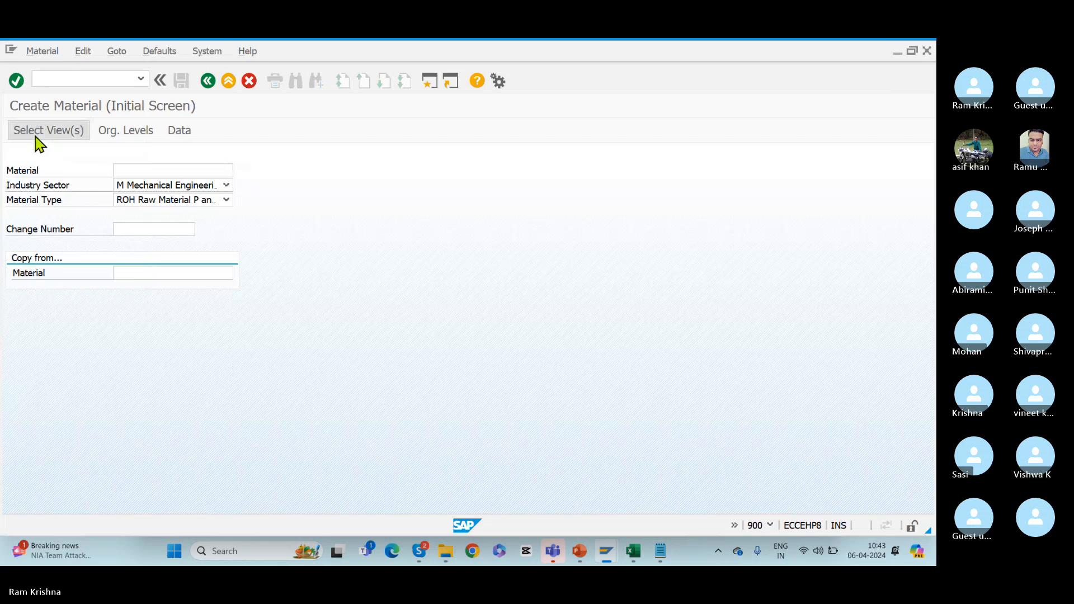
{"action": "left_click", "coordinate": [36, 136]}
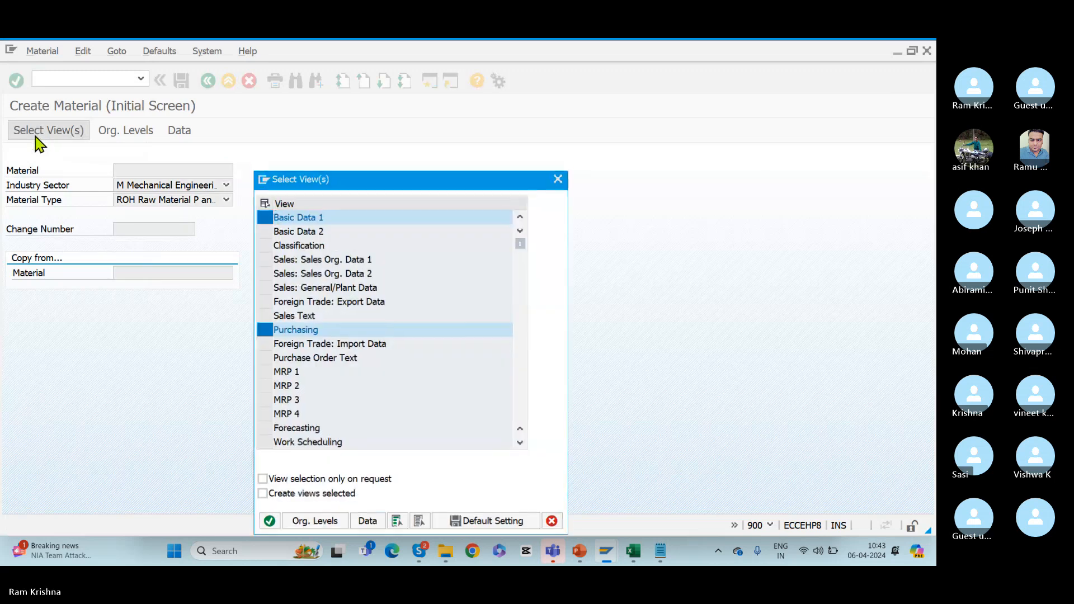
{"action": "left_click", "coordinate": [560, 178]}
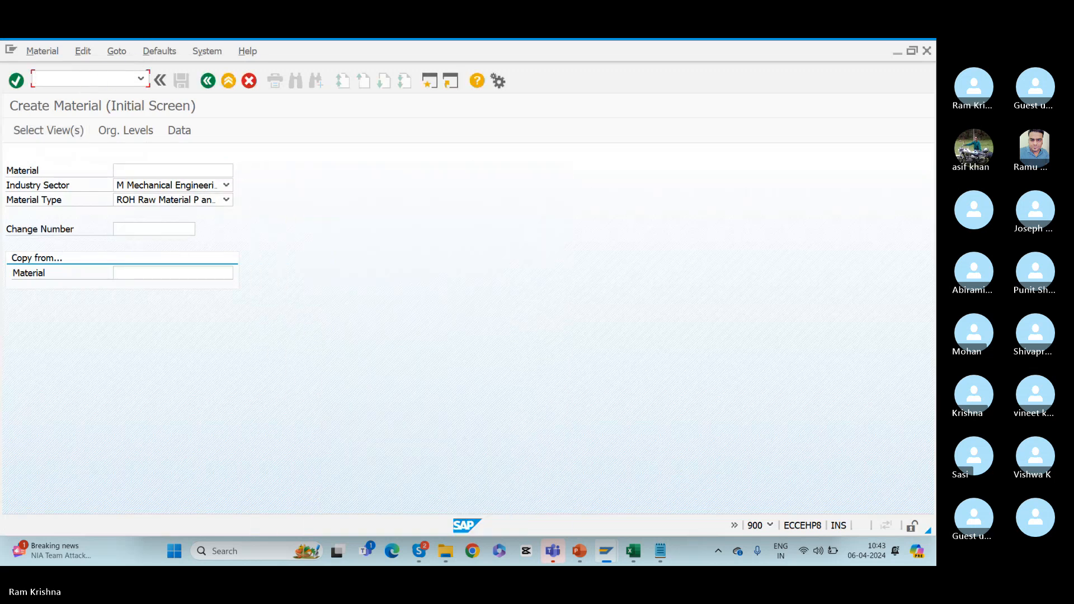
Start material change with /nmm02 and try to open materials 50066795 and 50066618.
{"action": "type", "text": "/nmm02"}
{"action": "key", "text": "Return"}
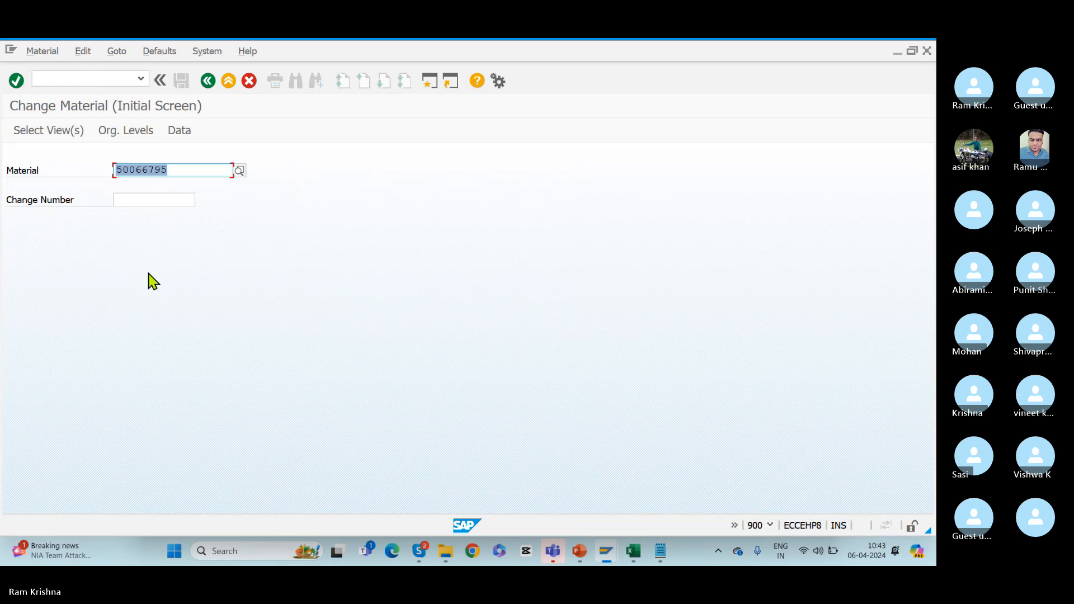
{"action": "key", "text": "Return"}
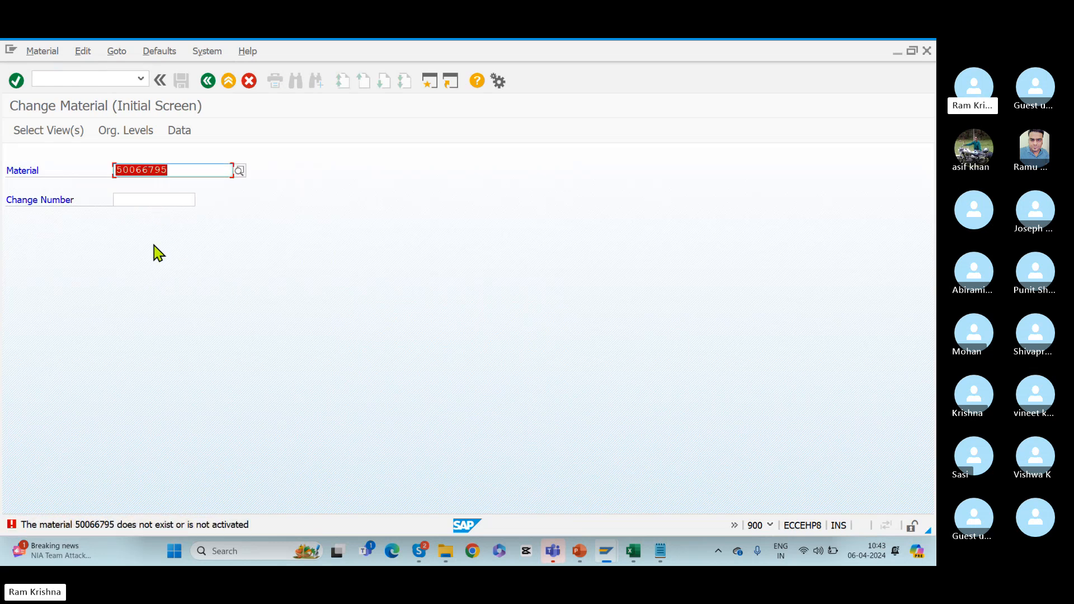
{"action": "key", "text": "BackSpace"}
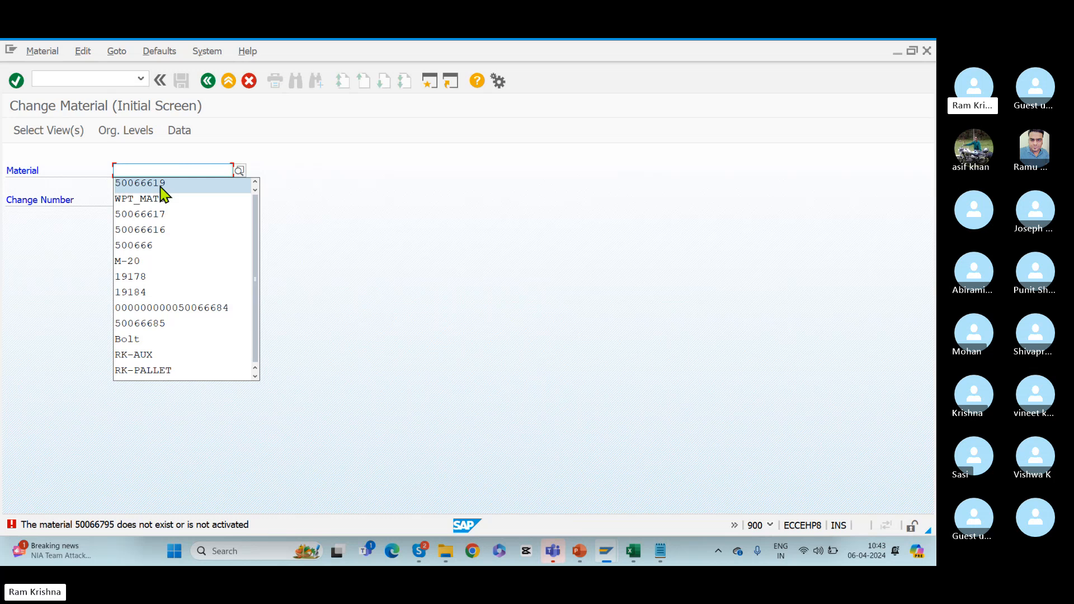
{"action": "left_click", "coordinate": [160, 187]}
{"action": "key", "text": "BackSpace"}
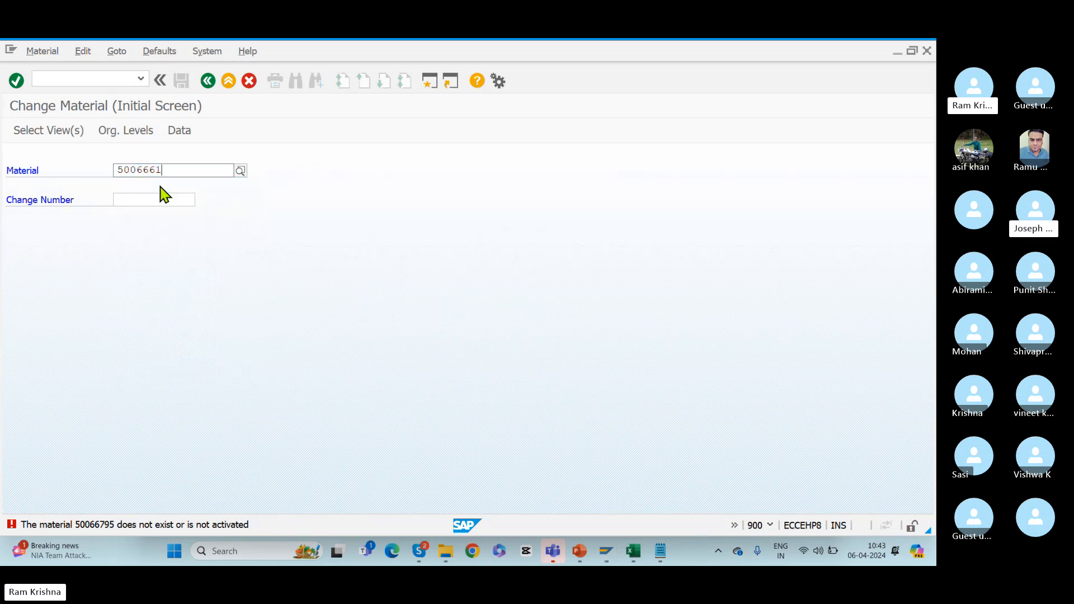
{"action": "type", "text": "9"}
{"action": "key", "text": "Return"}
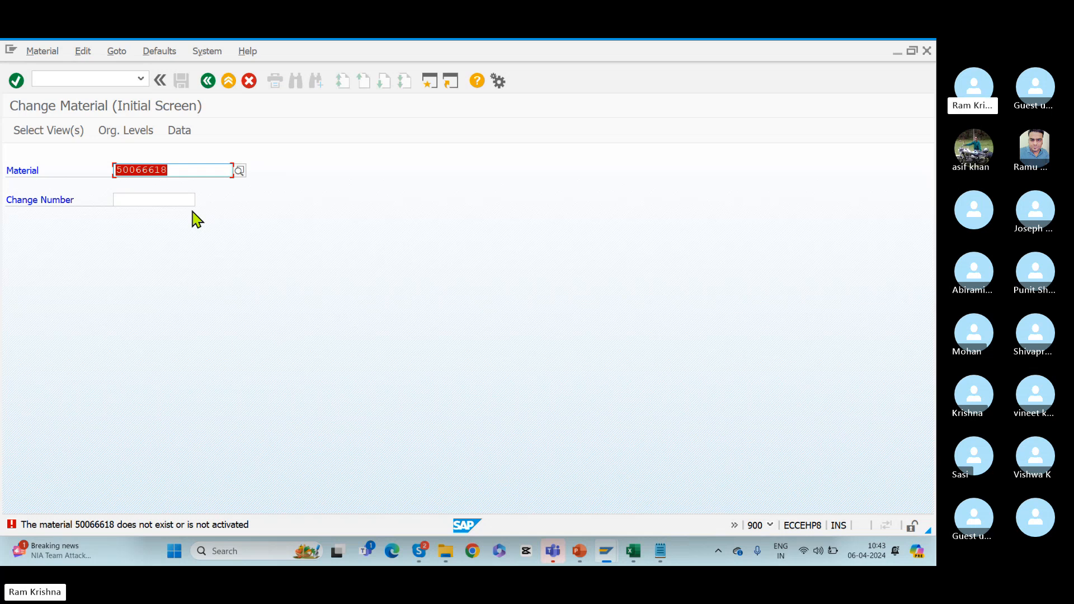
Review the BAdI: Restrict Material Selection in Integration Model entry in the Display IMG session, and return to the material change session.
{"action": "key", "text": "alt+Tab"}
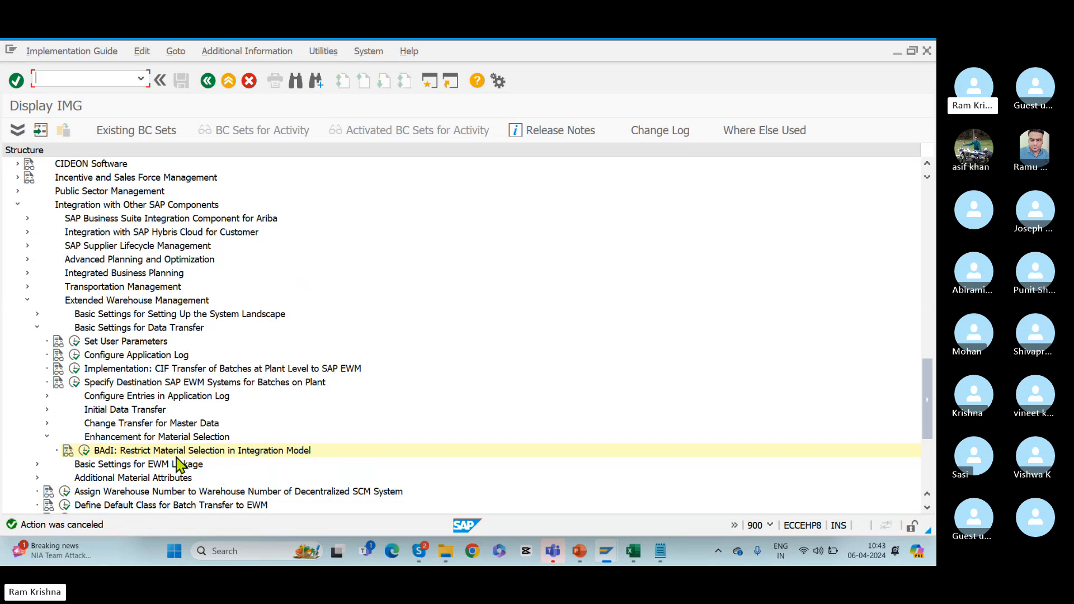
{"action": "left_click", "coordinate": [209, 451]}
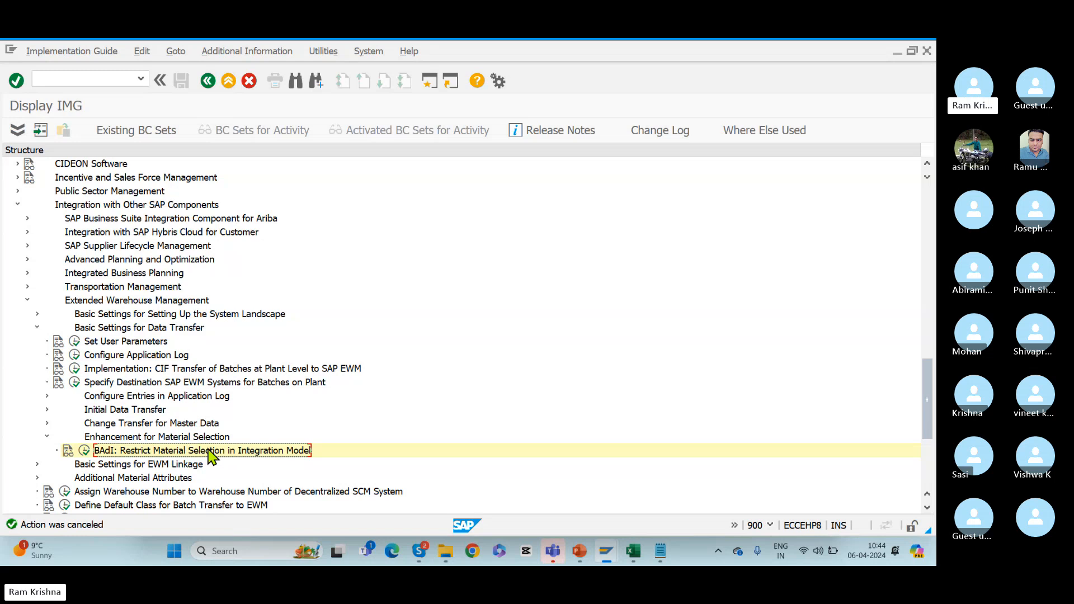
{"action": "key", "text": "alt+Tab"}
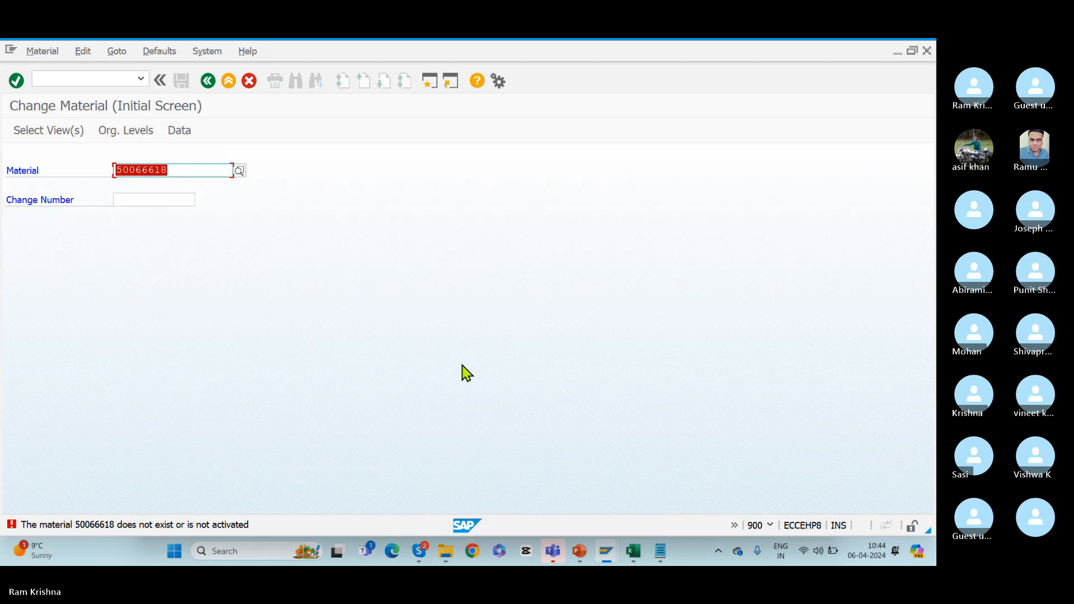
Restart material change with /nmm02 and bring up the view selection for material 50066617.
{"action": "left_click", "coordinate": [70, 79]}
{"action": "type", "text": "/nmm02"}
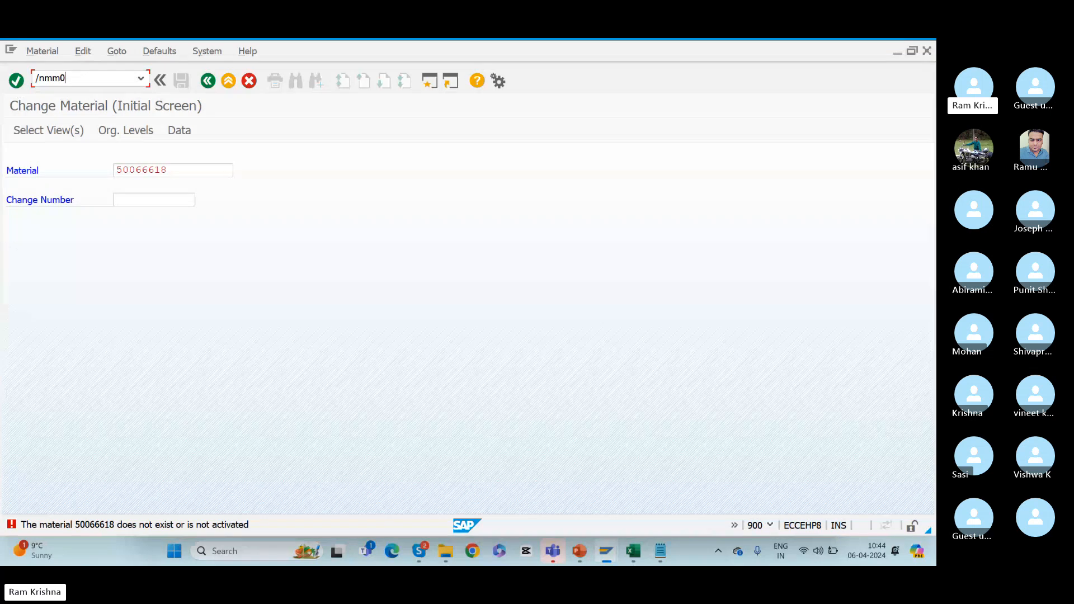
{"action": "key", "text": "Return"}
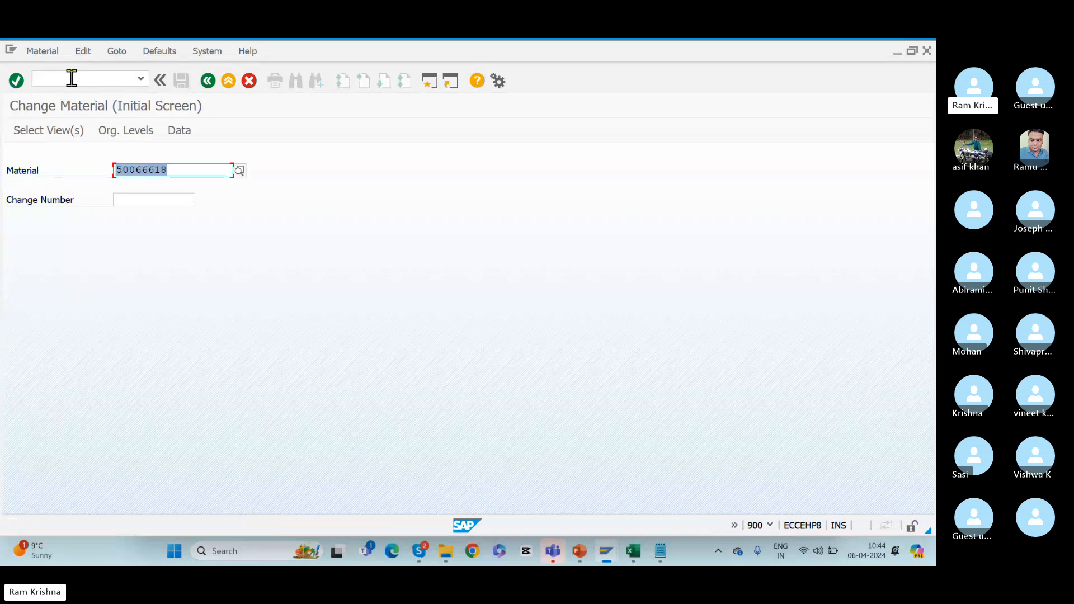
{"action": "left_click", "coordinate": [176, 168]}
{"action": "key", "text": "BackSpace"}
{"action": "type", "text": "8"}
{"action": "key", "text": "Return"}
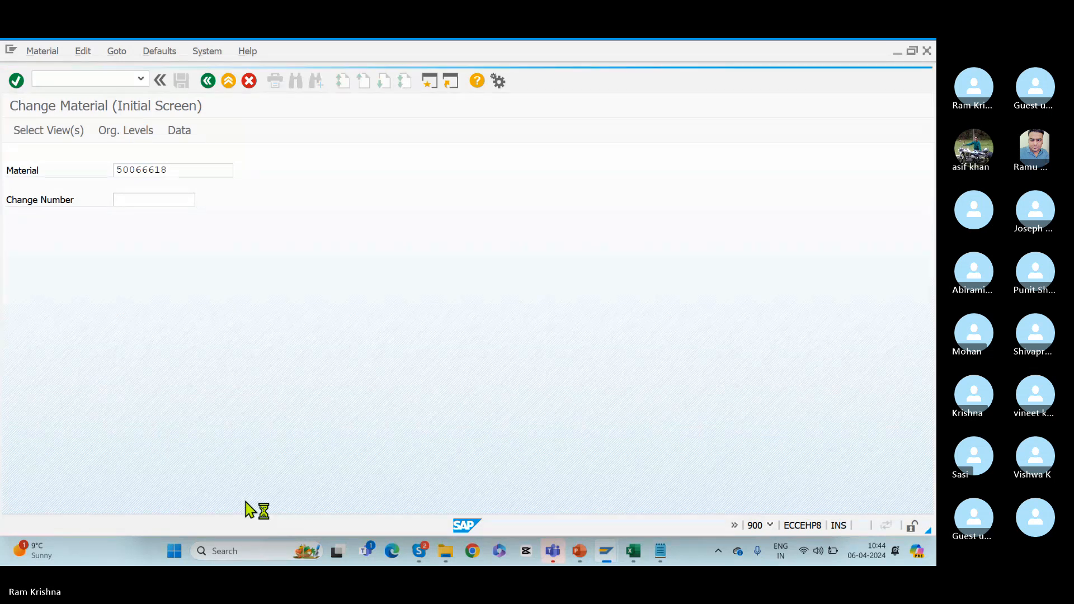
{"action": "key", "text": "BackSpace"}
{"action": "type", "text": "7"}
{"action": "key", "text": "Return"}
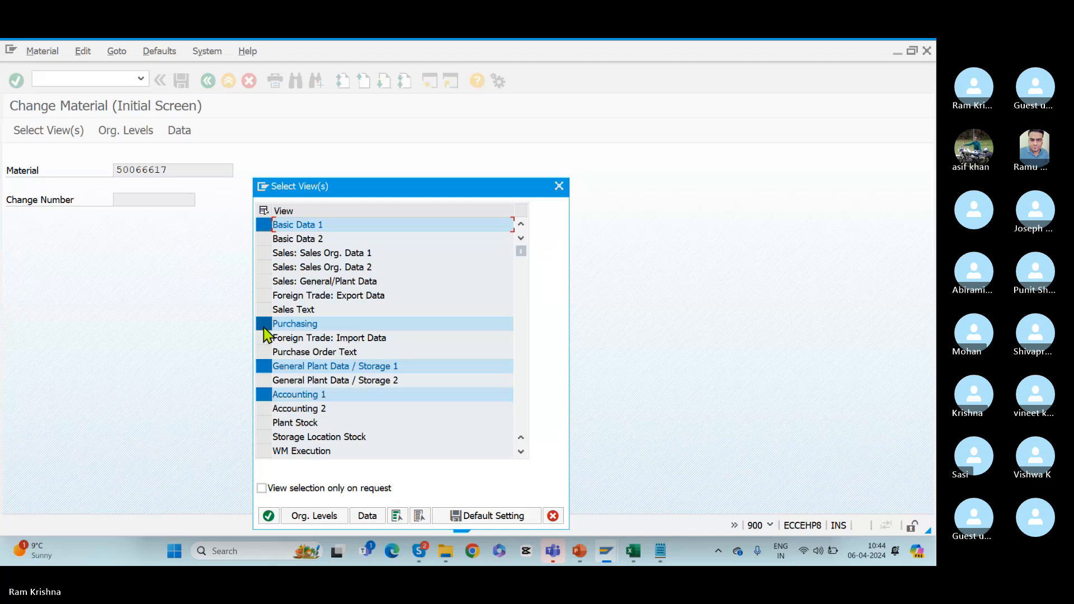
Deselect the Purchasing, General Plant Data / Storage 1 and Accounting 1 views and open Basic Data 1 at the Base Unit of Measure.
{"action": "left_click", "coordinate": [264, 323]}
{"action": "left_click", "coordinate": [263, 366]}
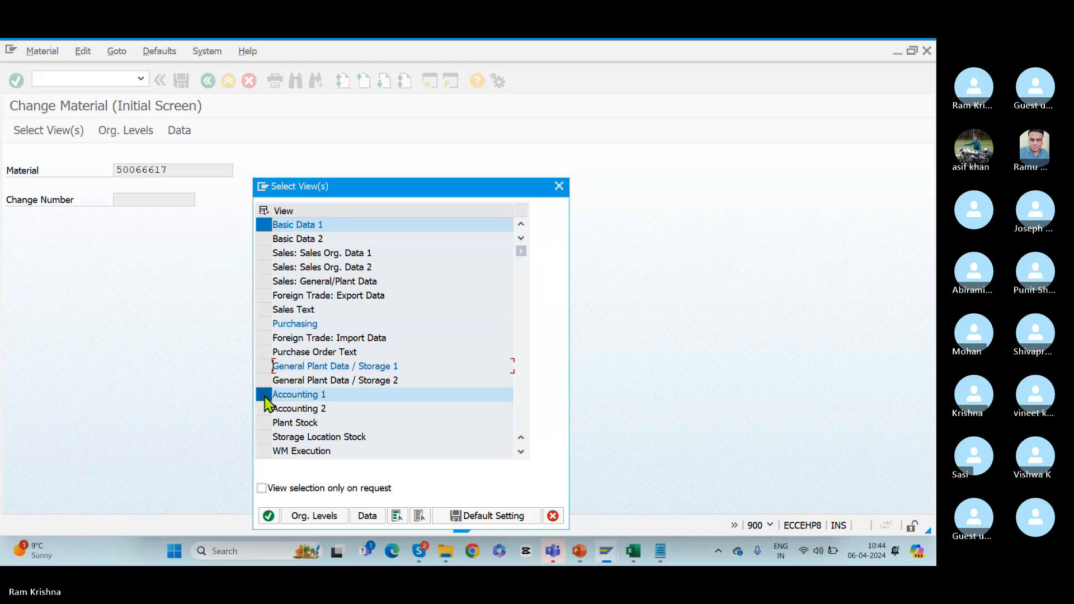
{"action": "left_click", "coordinate": [264, 394]}
{"action": "key", "text": "Return"}
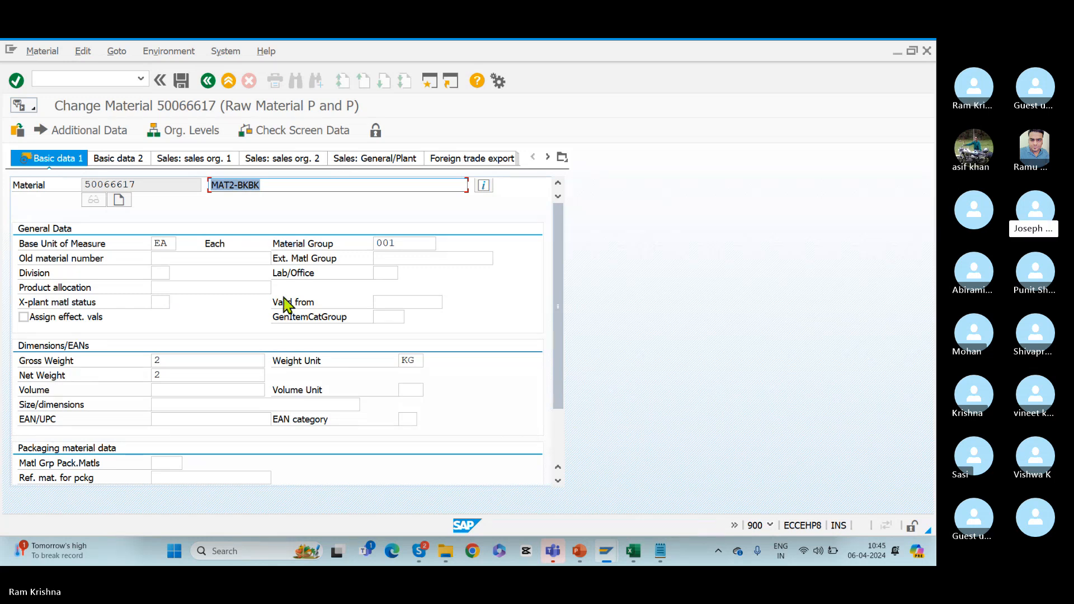
{"action": "left_click", "coordinate": [172, 243]}
Switch to the client 110 EWM session, start /n/sapapo/mat1 and display the global data of product 50066794.
{"action": "key", "text": "alt+Tab"}
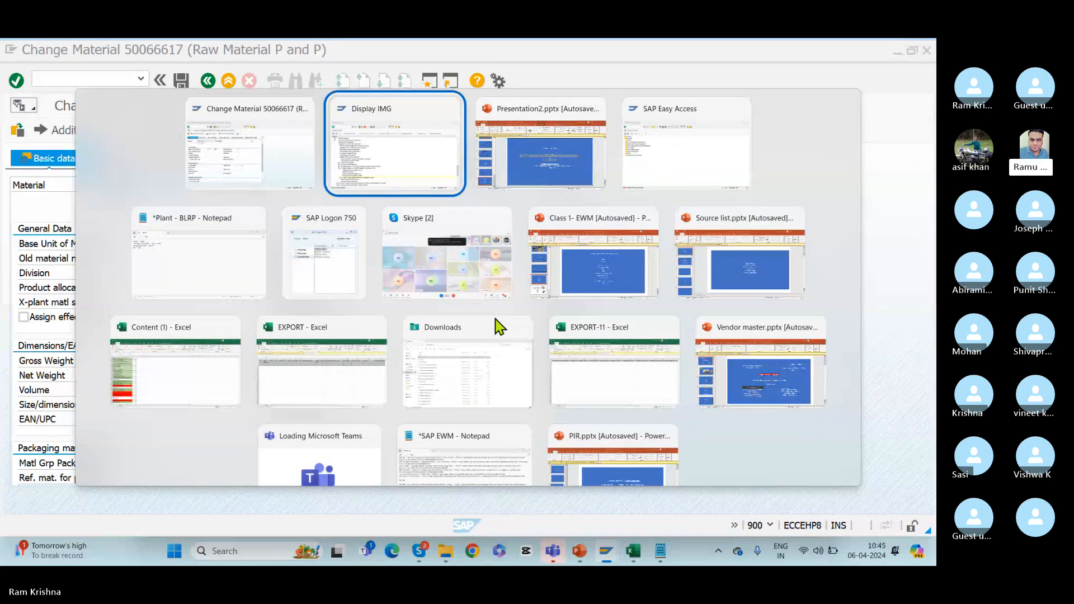
{"action": "key", "text": "alt+Tab"}
{"action": "key", "text": "alt+Tab"}
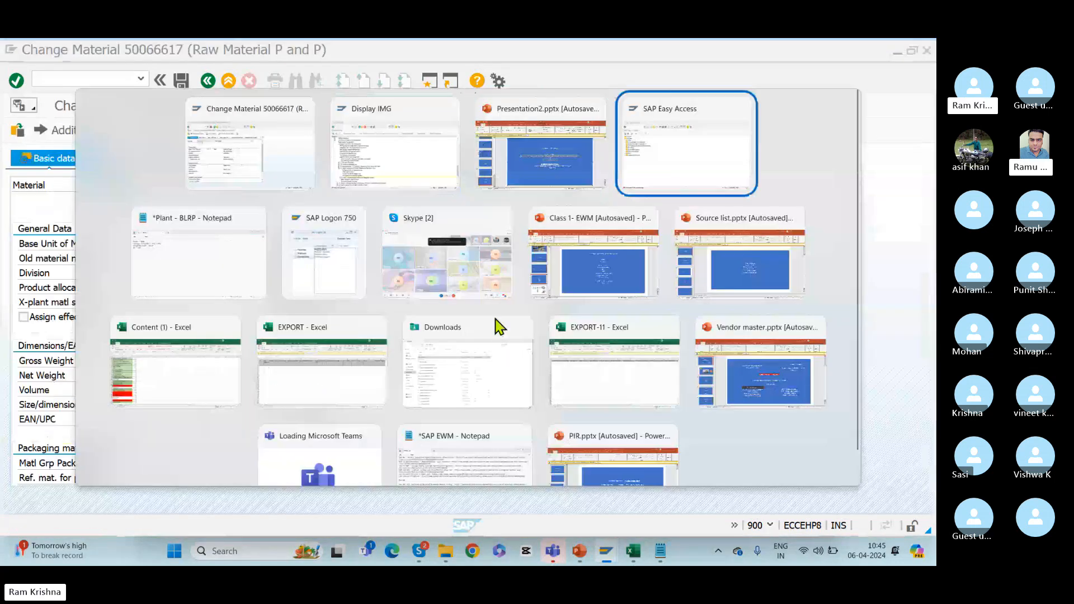
{"action": "left_click", "coordinate": [141, 78]}
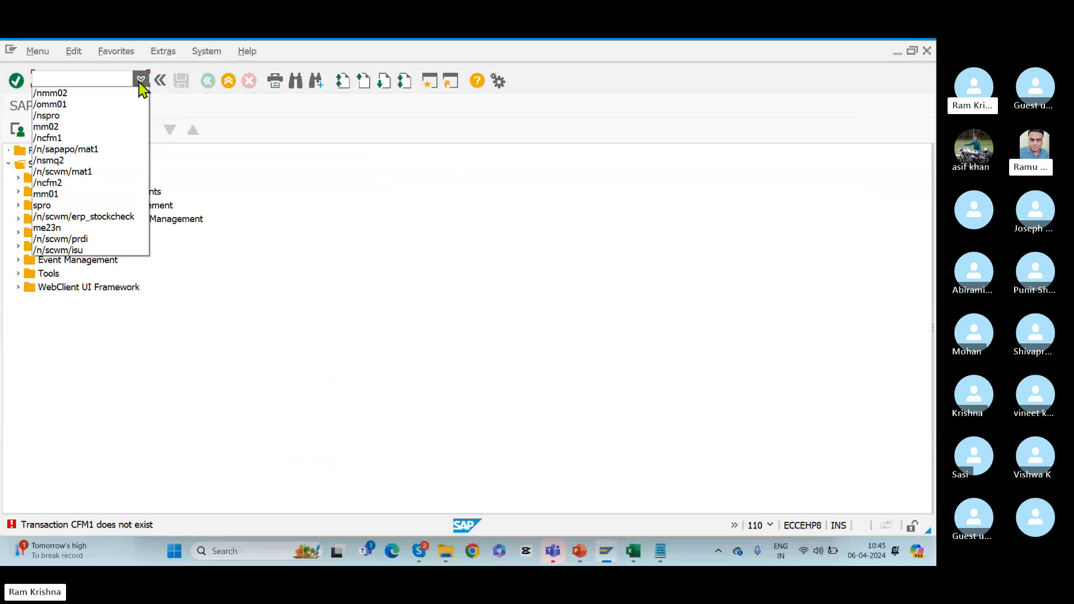
{"action": "left_click", "coordinate": [54, 148]}
{"action": "key", "text": "Return"}
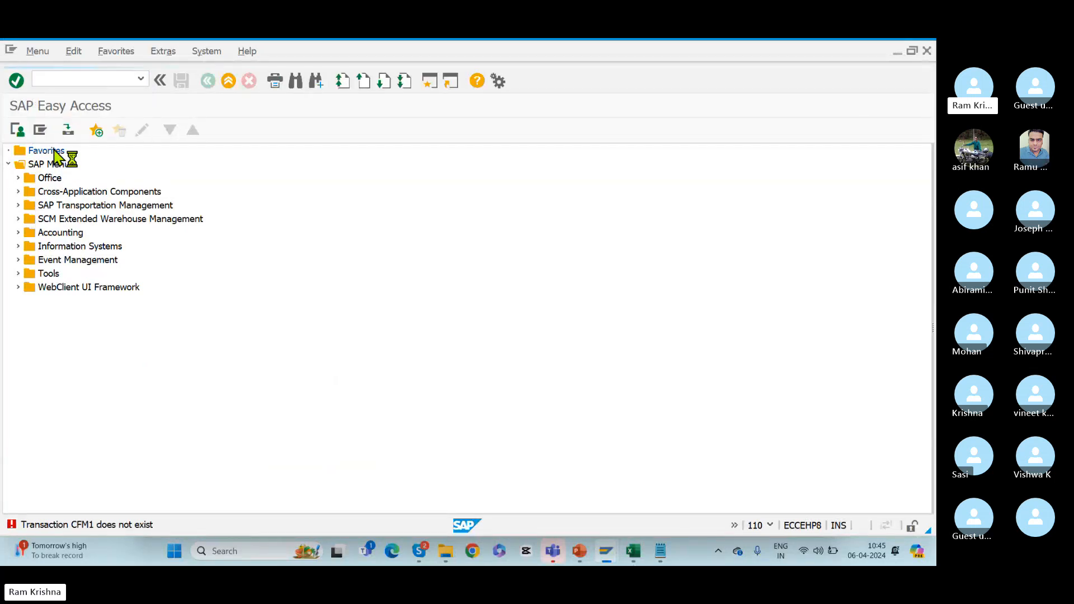
{"action": "left_click", "coordinate": [41, 200]}
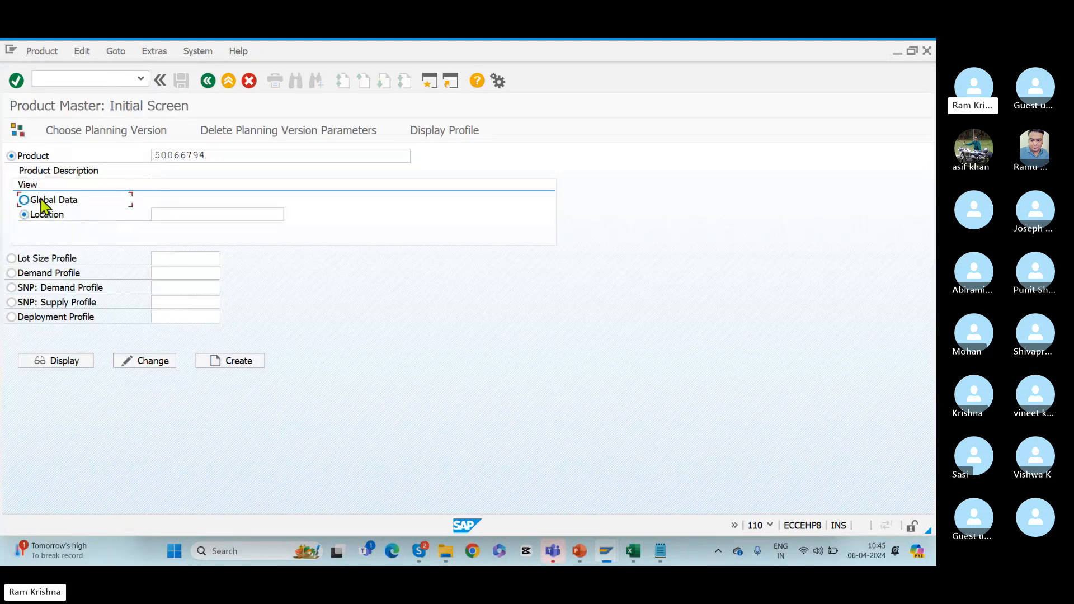
{"action": "left_click", "coordinate": [51, 362]}
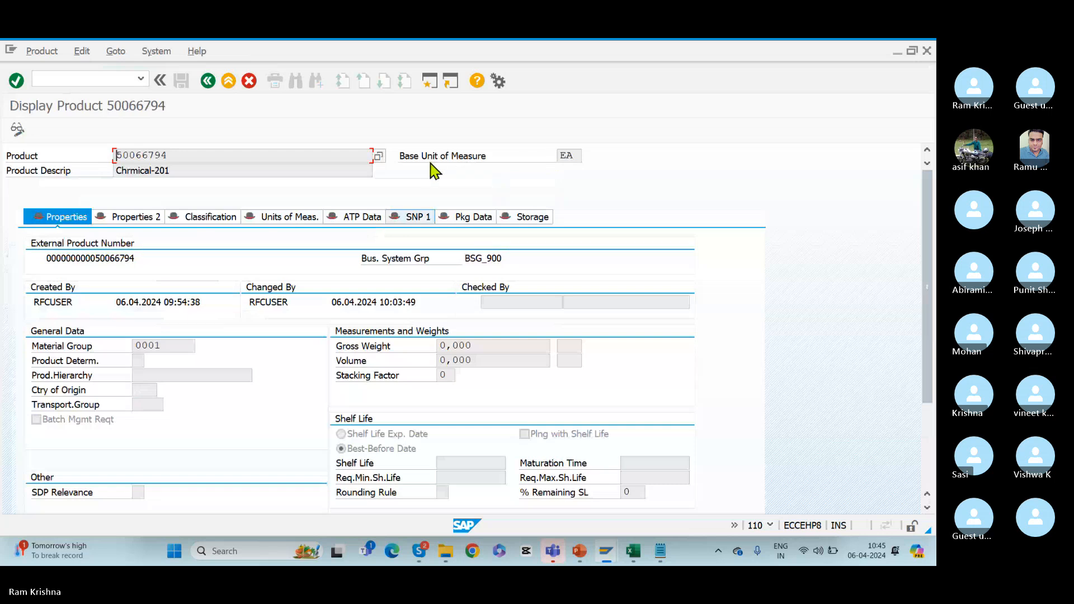
Compare the Base Unit of Measure of EWM product 50066794 with that of ERP material 50066617.
{"action": "left_click", "coordinate": [567, 156]}
{"action": "left_click_drag", "start_coordinate": [548, 158], "coordinate": [502, 159]}
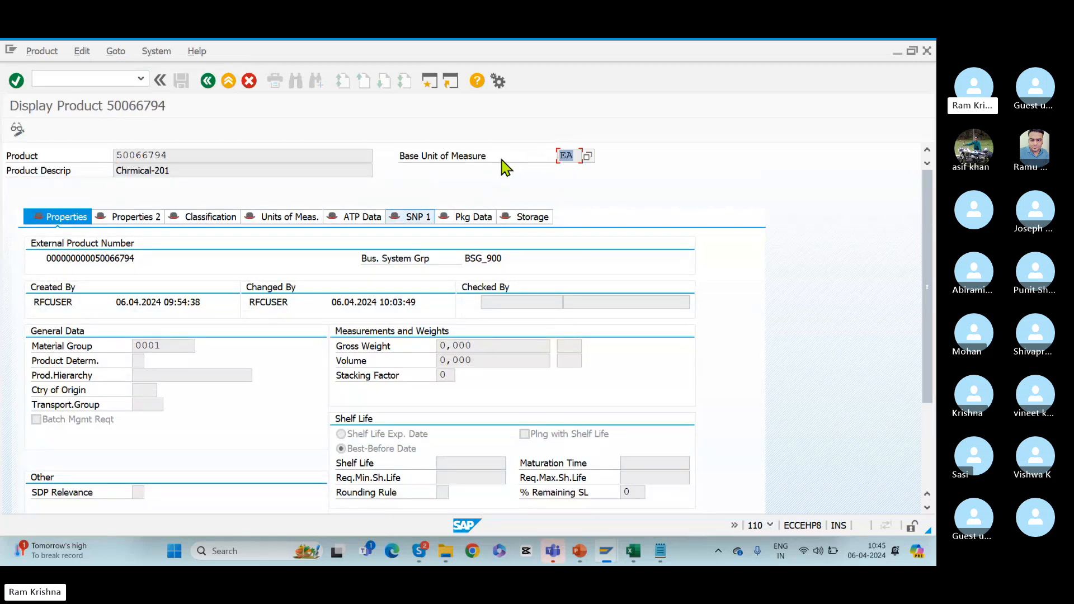
{"action": "key", "text": "alt+Tab"}
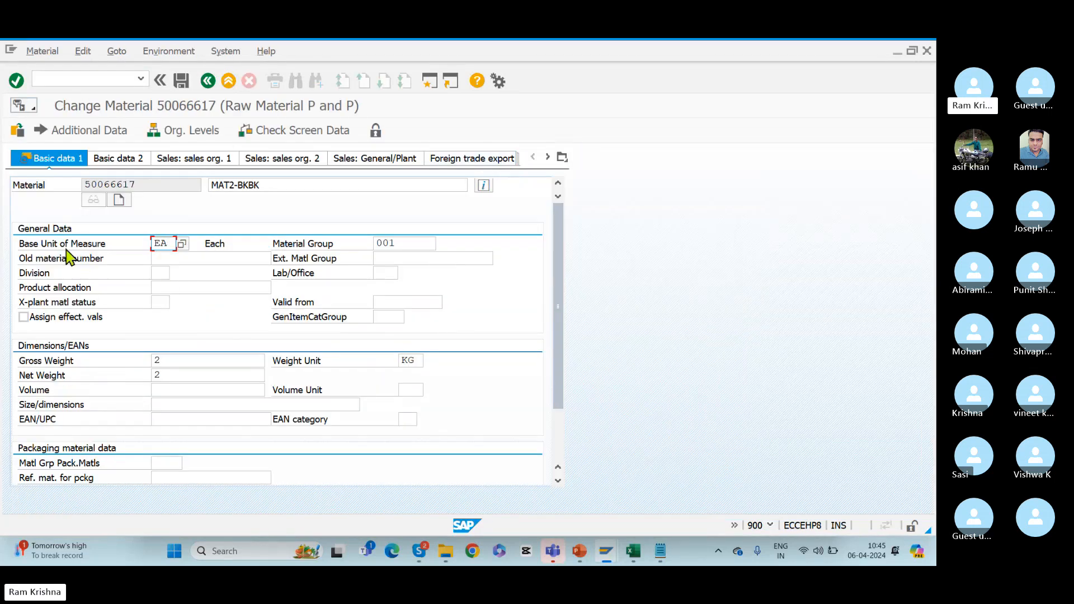
{"action": "left_click_drag", "start_coordinate": [168, 244], "coordinate": [98, 248]}
{"action": "key", "text": "alt+Tab"}
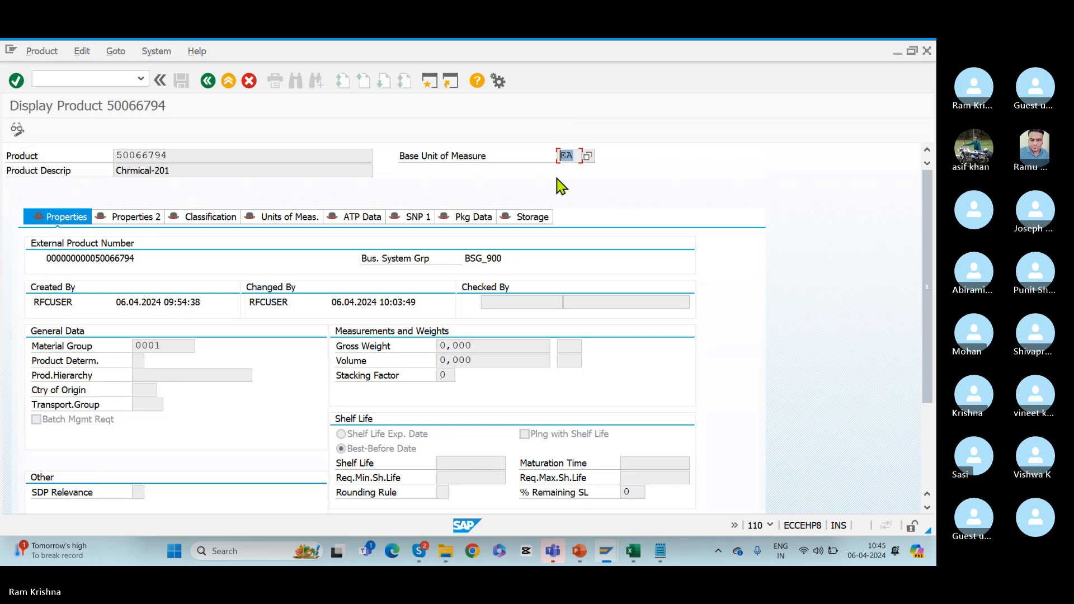
{"action": "key", "text": "alt+Tab"}
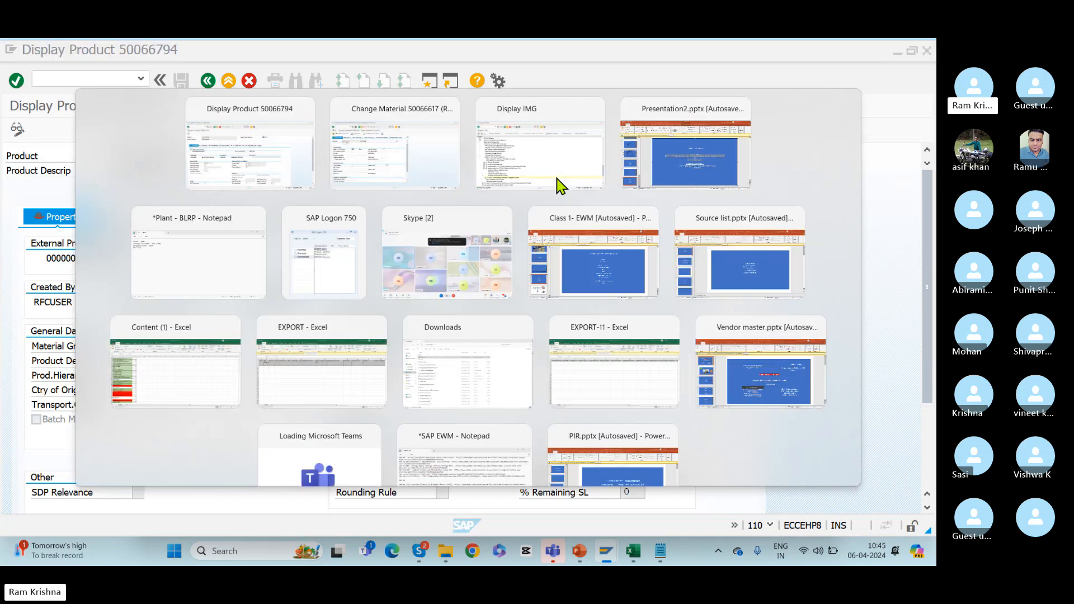
{"action": "left_click", "coordinate": [168, 241]}
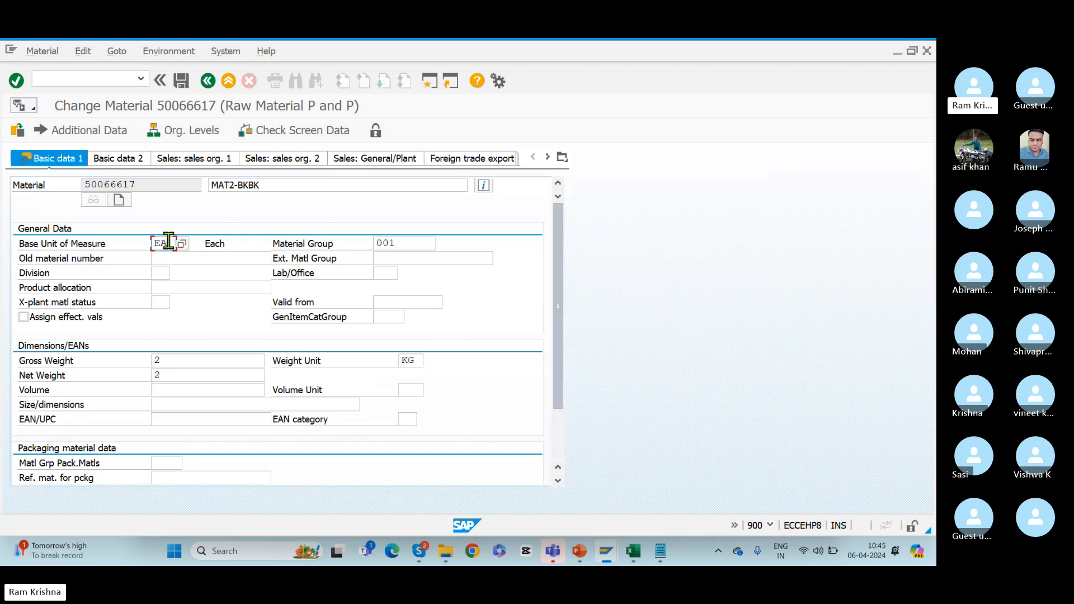
Recheck the Base Unit of Measure side by side in the EWM product display and the ERP material change session.
{"action": "key", "text": "alt+Tab"}
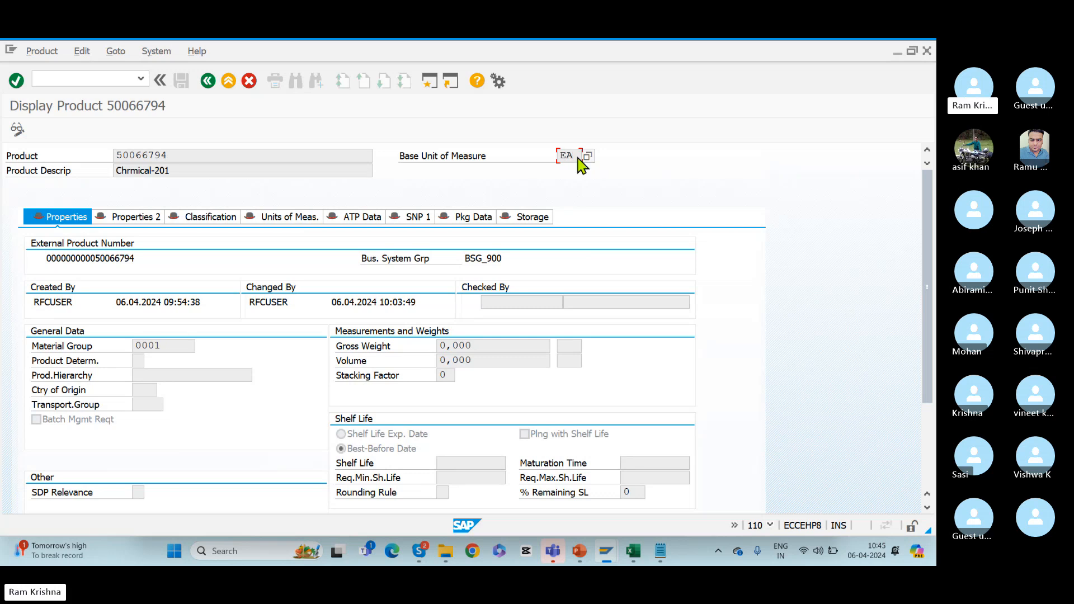
{"action": "key", "text": "alt+Tab"}
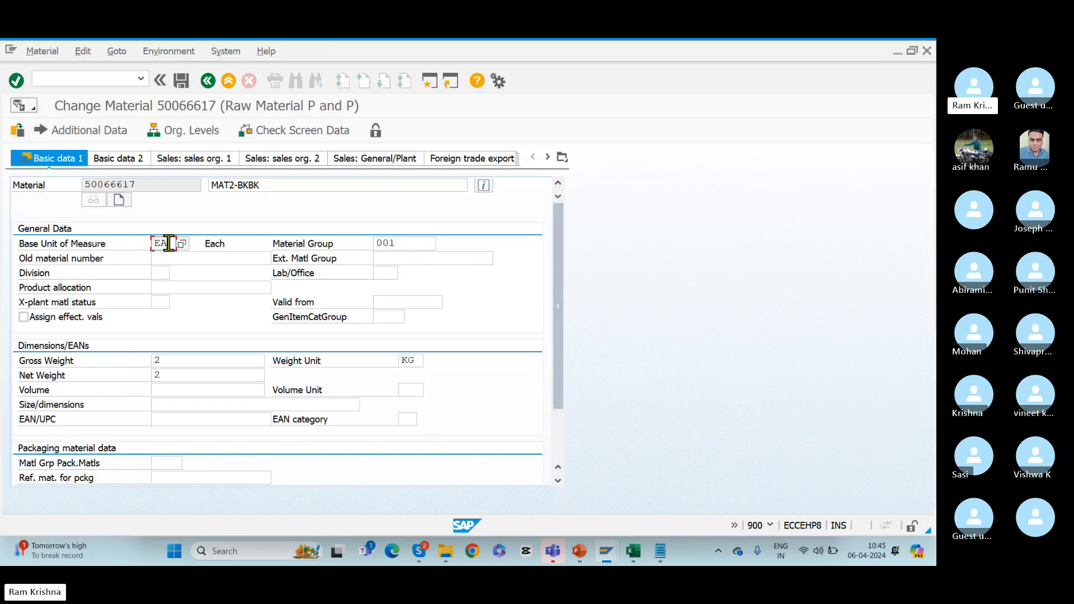
{"action": "key", "text": "alt+Tab"}
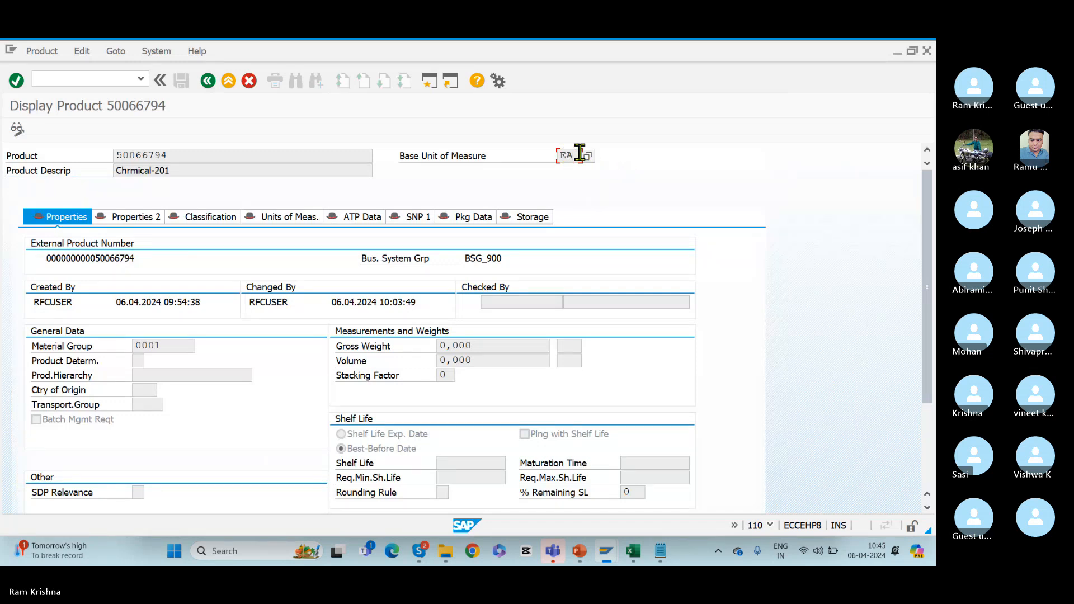
{"action": "key", "text": "alt+Tab"}
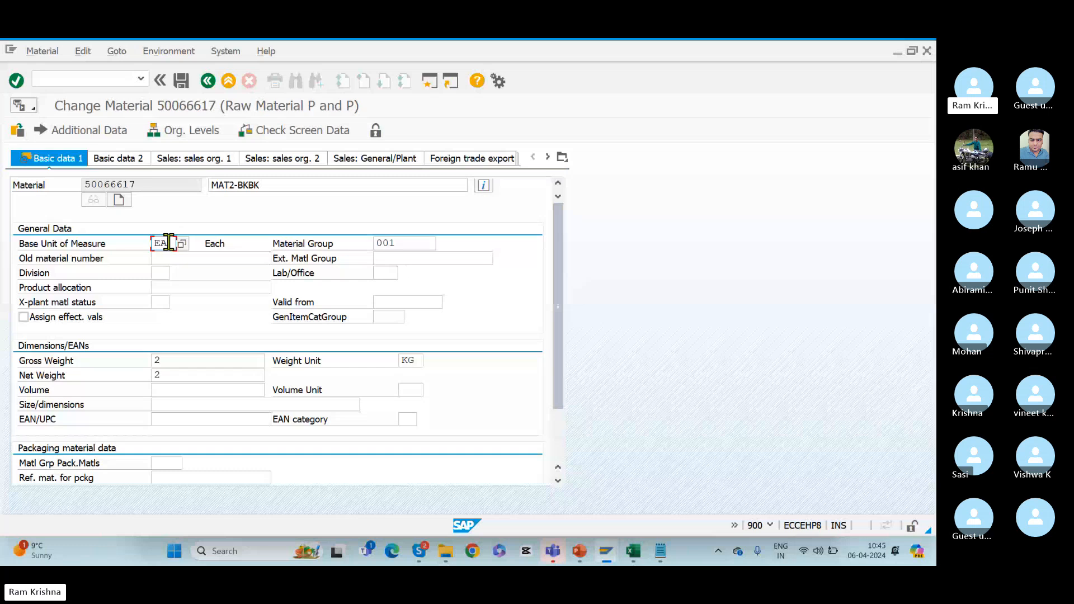
Show the technical information of the ERP material's Base Unit of Measure field and highlight its field name.
{"action": "key", "text": "Return"}
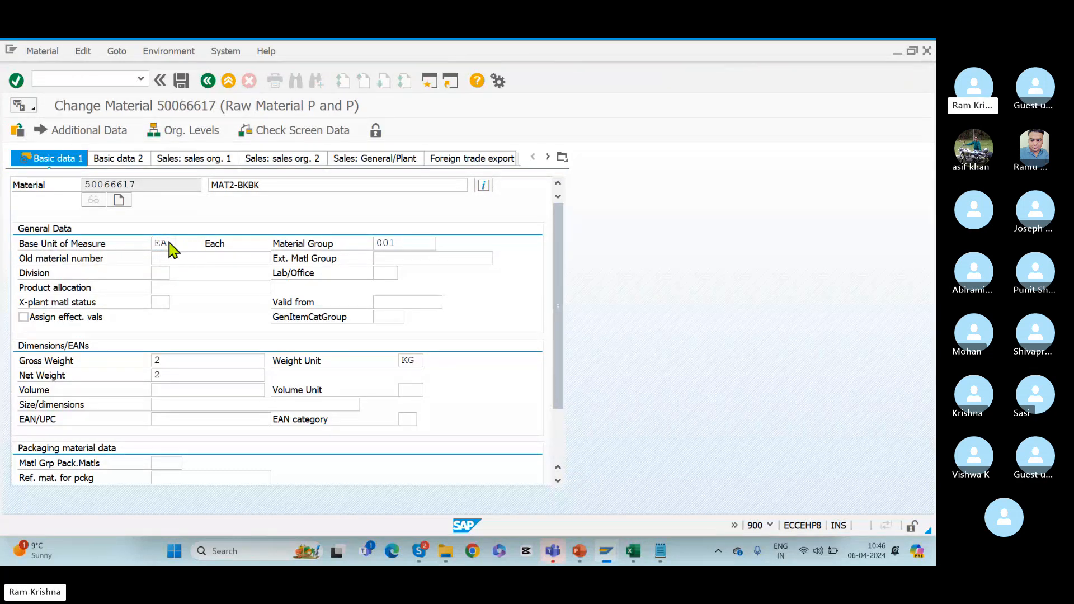
{"action": "key", "text": "F1"}
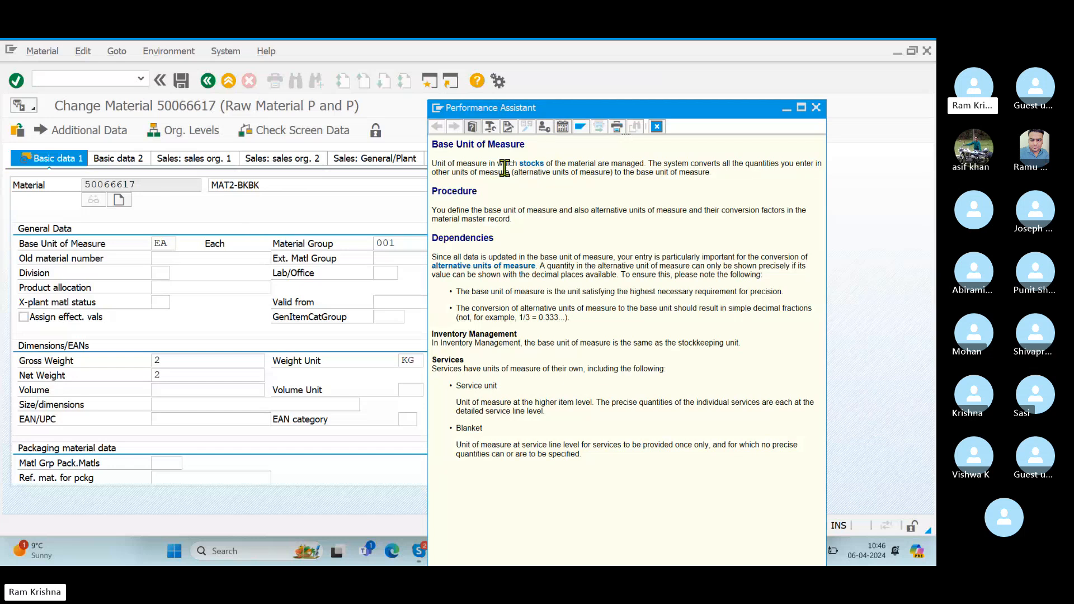
{"action": "left_click", "coordinate": [493, 128]}
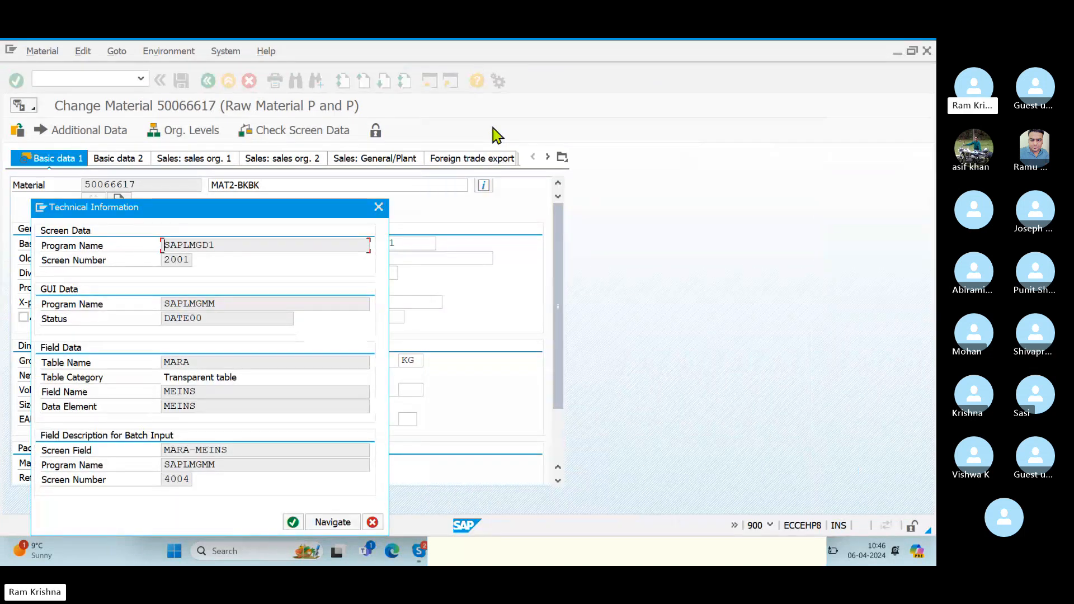
{"action": "left_click_drag", "start_coordinate": [217, 391], "coordinate": [99, 397]}
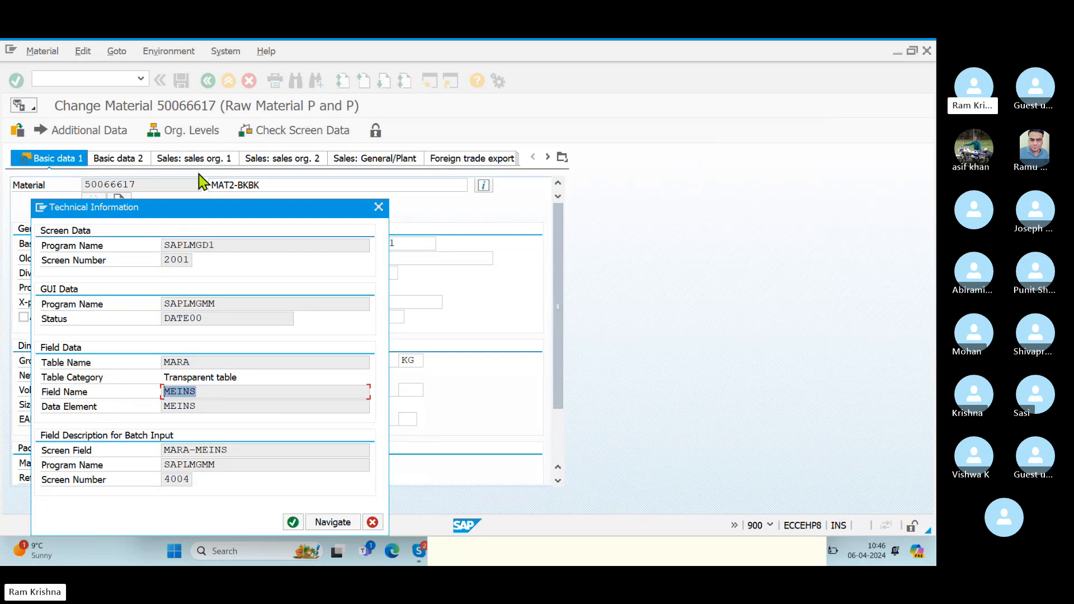
{"action": "left_click_drag", "start_coordinate": [184, 209], "coordinate": [378, 206]}
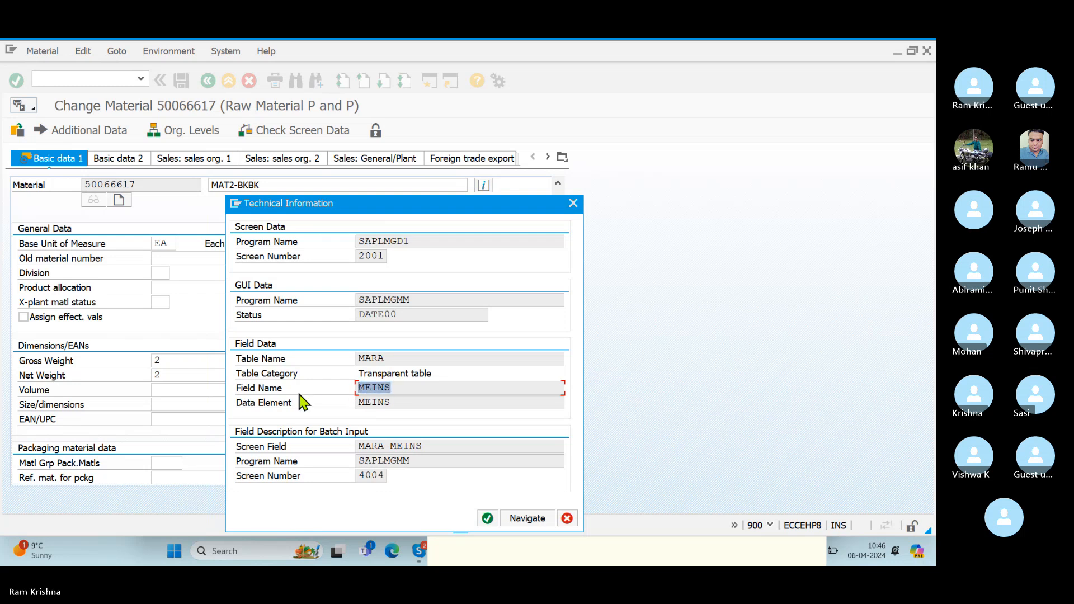
Switch to the EWM display of product 50066794, show the Base Unit of Measure's technical information and highlight its field name.
{"action": "key", "text": "alt+Tab"}
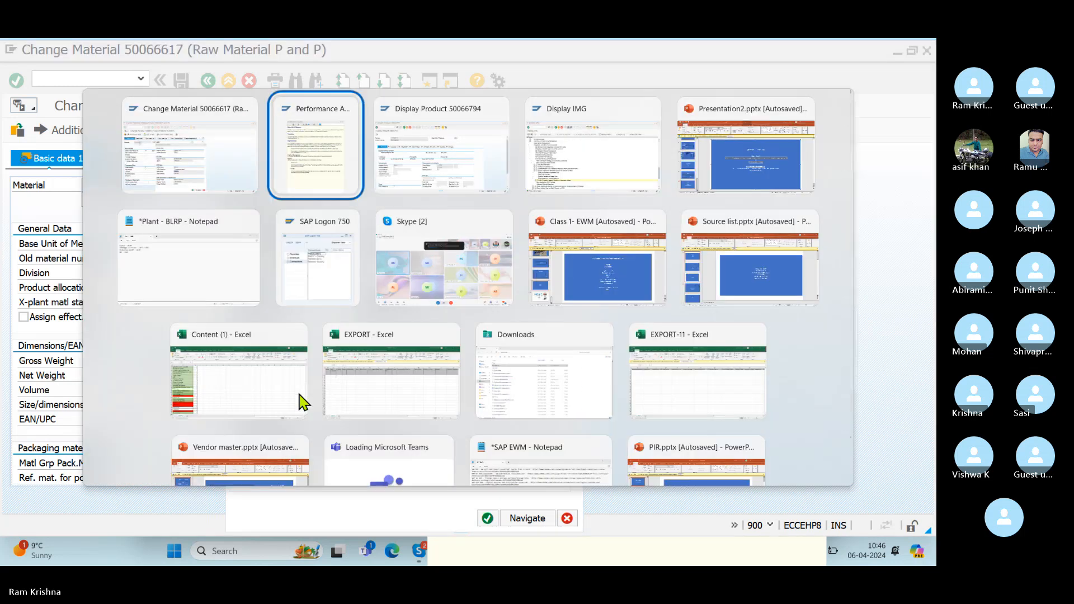
{"action": "key", "text": "Tab"}
{"action": "left_click", "coordinate": [576, 155]}
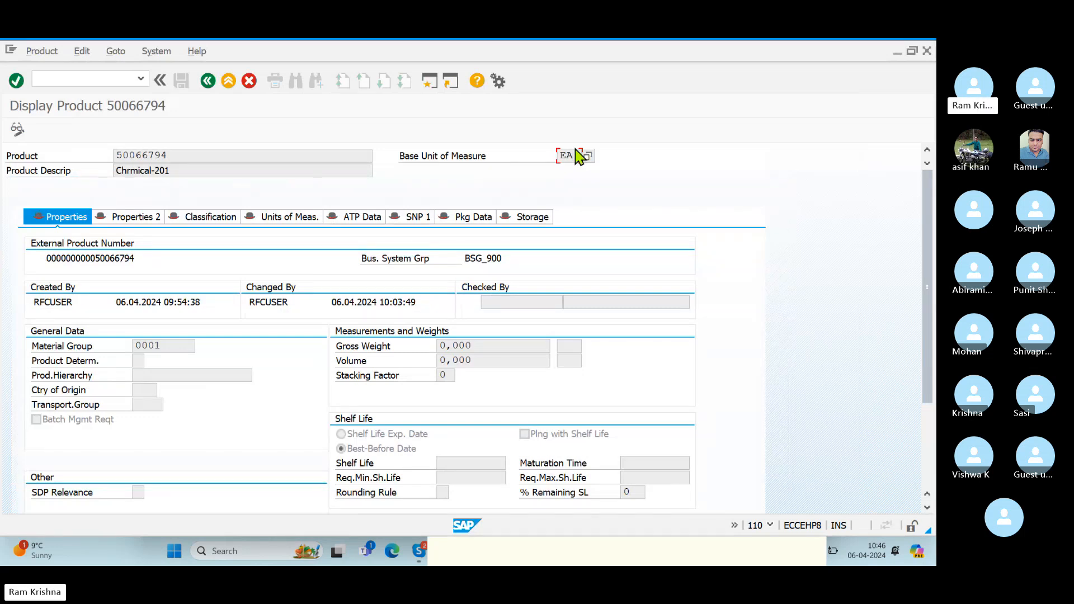
{"action": "key", "text": "F1"}
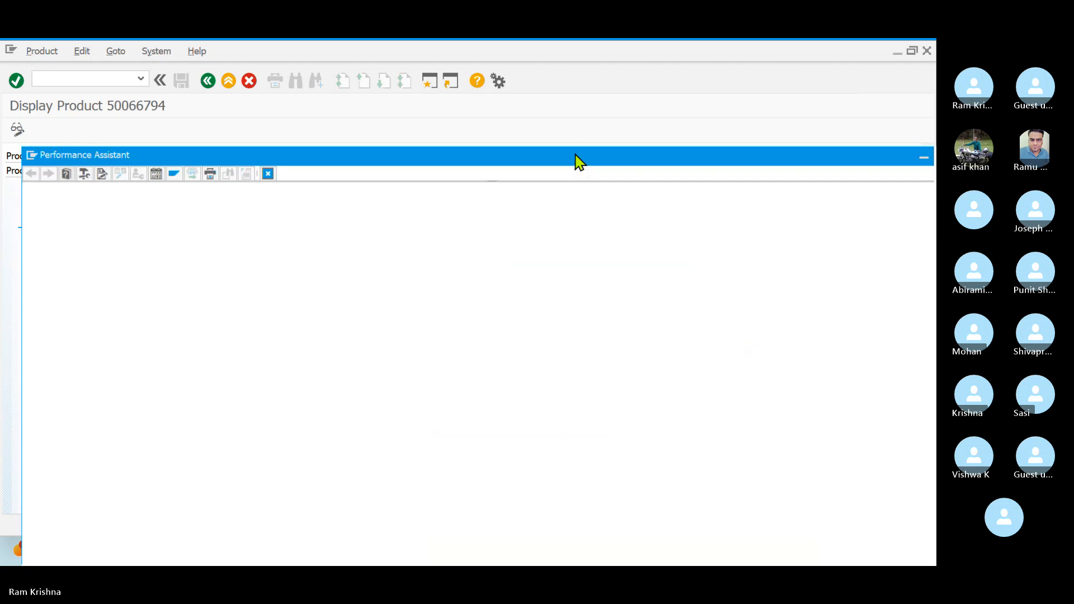
{"action": "left_click", "coordinate": [83, 173]}
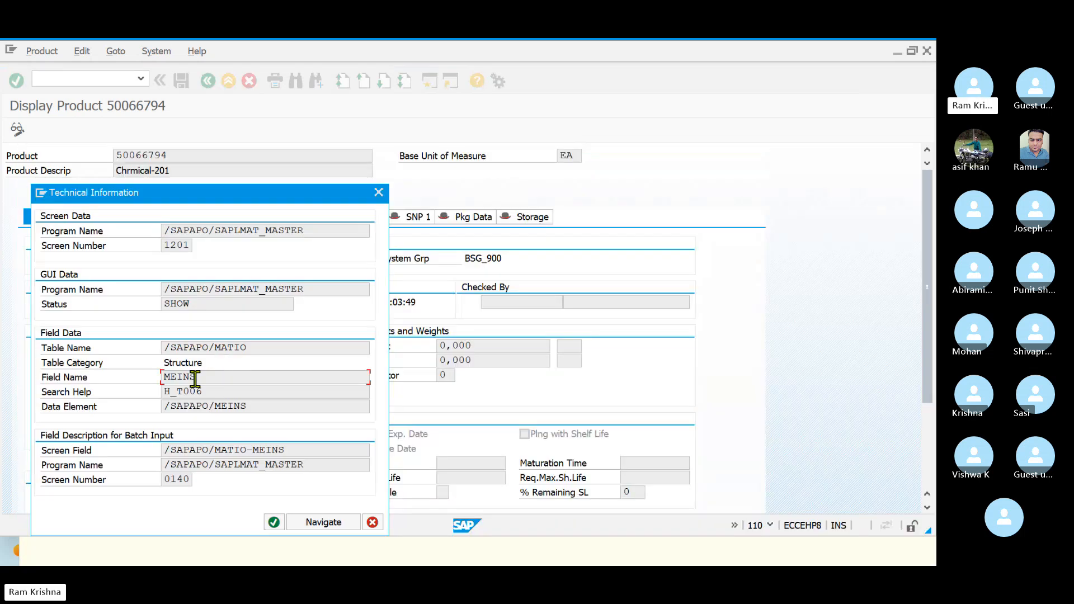
{"action": "left_click_drag", "start_coordinate": [194, 376], "coordinate": [88, 384]}
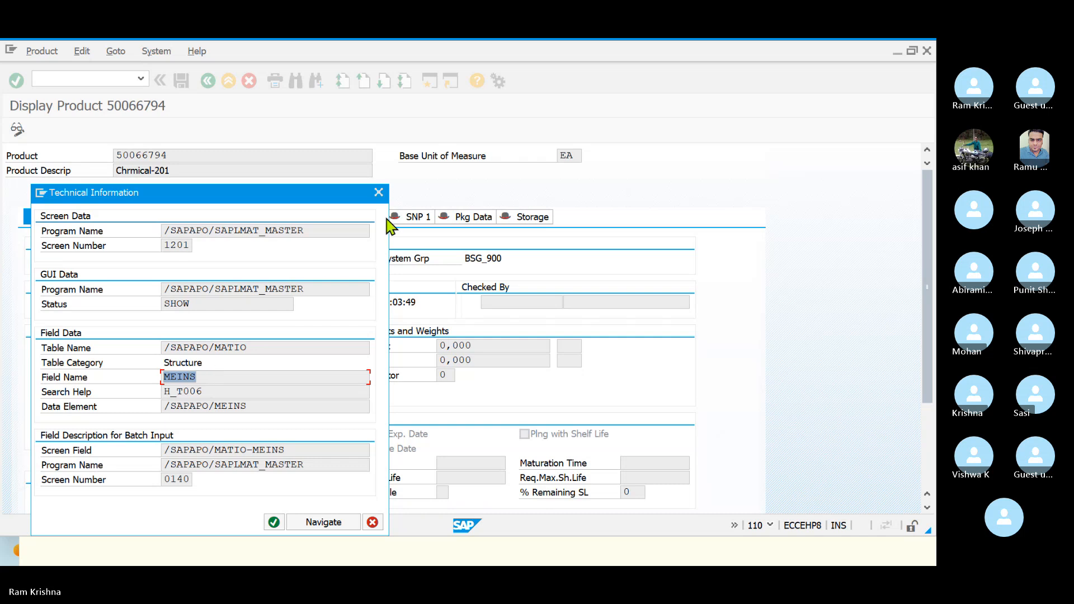
Close the technical information and field help of the Base Unit of Measure in both the EWM and ERP sessions.
{"action": "left_click", "coordinate": [379, 192]}
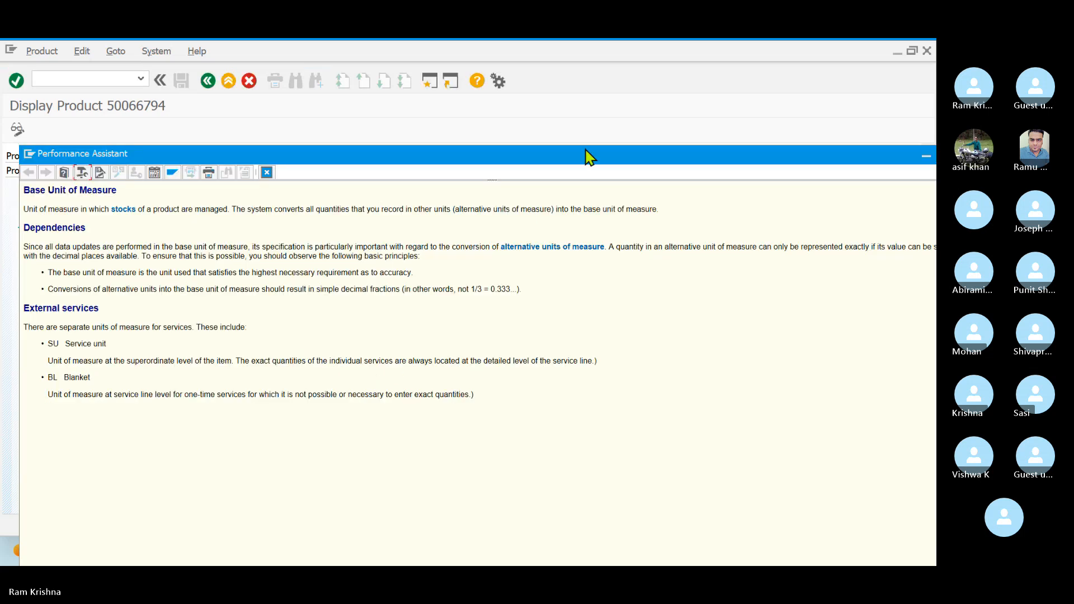
{"action": "left_click_drag", "start_coordinate": [618, 146], "coordinate": [462, 149]}
{"action": "left_click", "coordinate": [800, 138]}
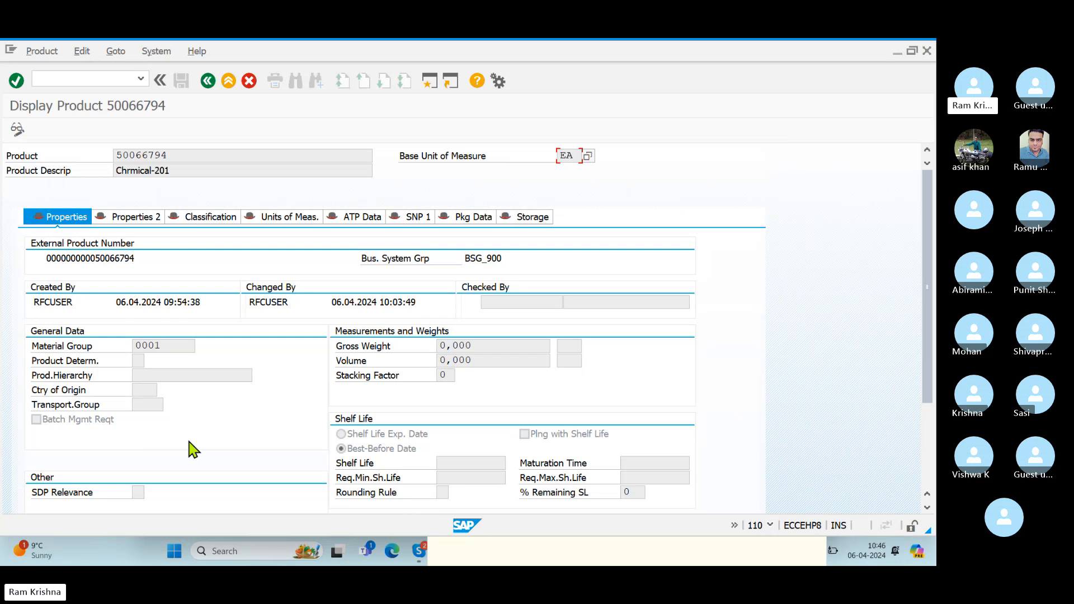
{"action": "key", "text": "alt+Tab"}
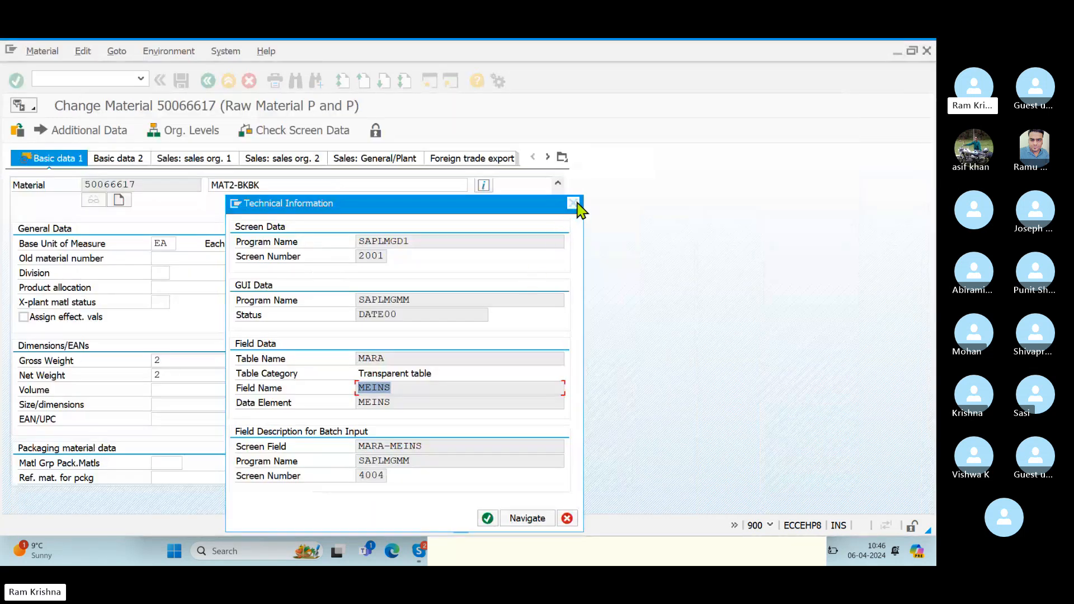
{"action": "left_click", "coordinate": [575, 203]}
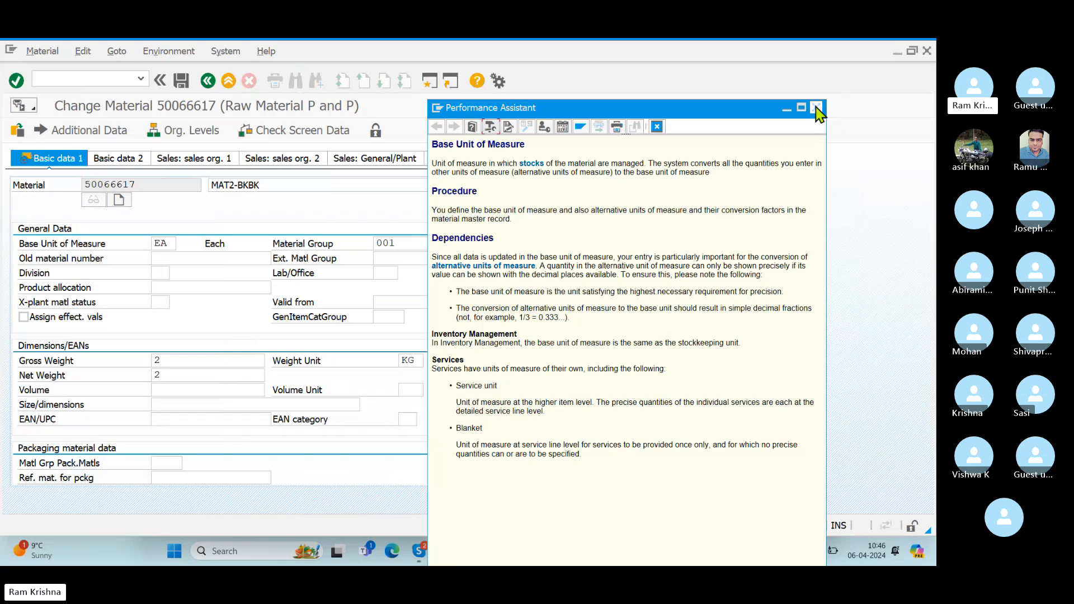
{"action": "left_click", "coordinate": [816, 110]}
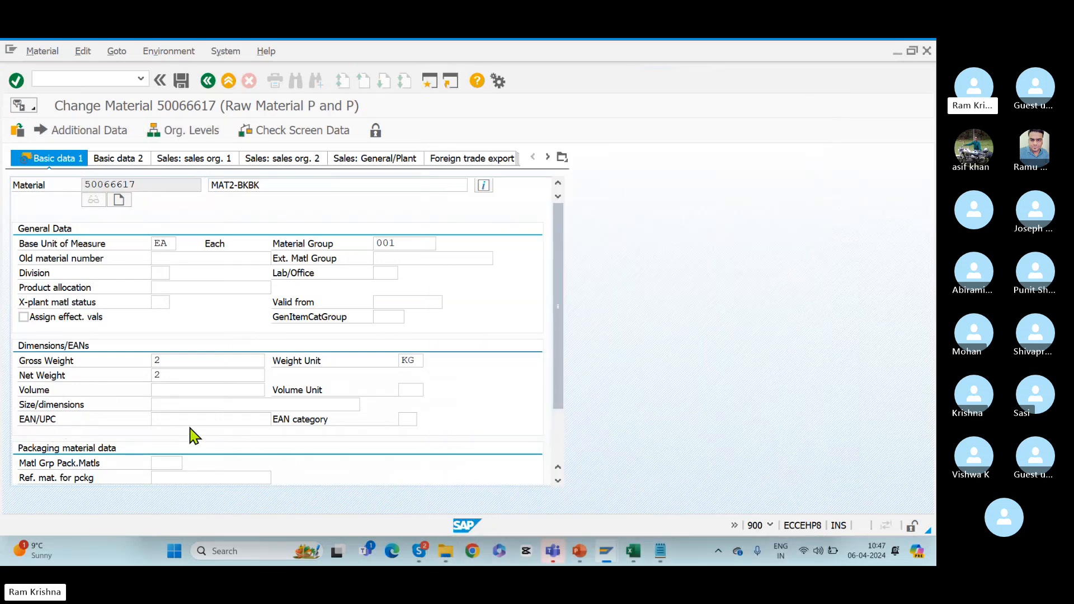
Compare the Base Unit of Measure entries of EWM product 50066794 and ERP material 50066617, highlighting the value in each session.
{"action": "key", "text": "alt+Tab"}
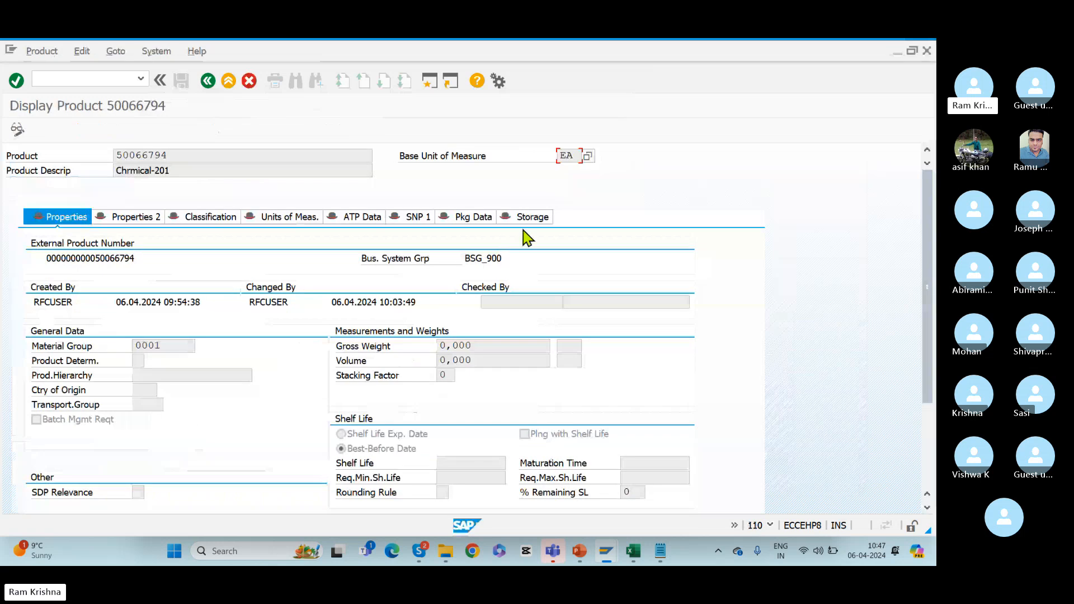
{"action": "double_click", "coordinate": [576, 150]}
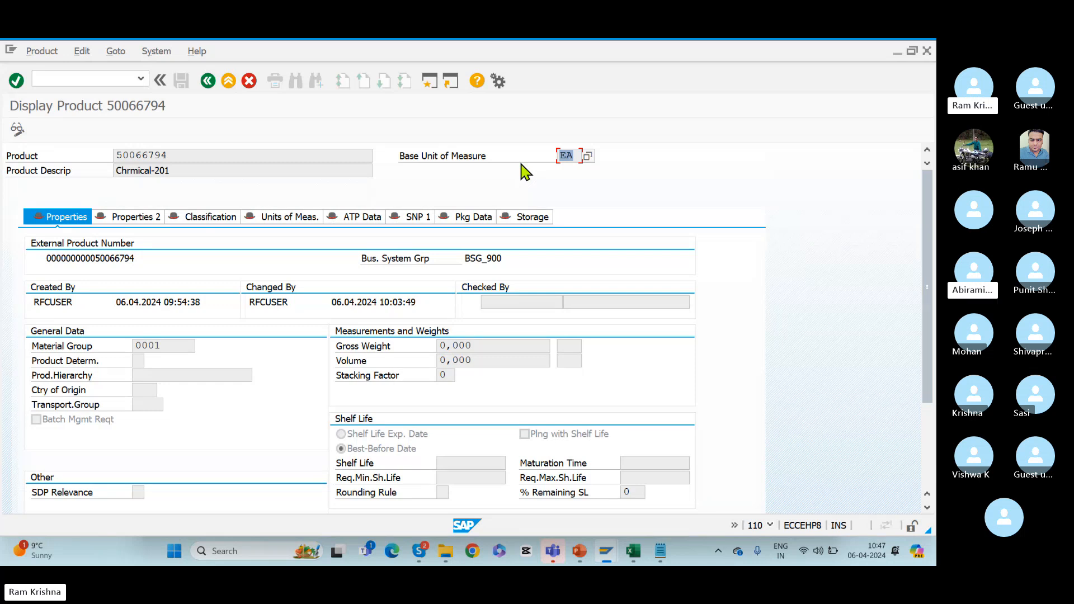
{"action": "key", "text": "alt+Tab"}
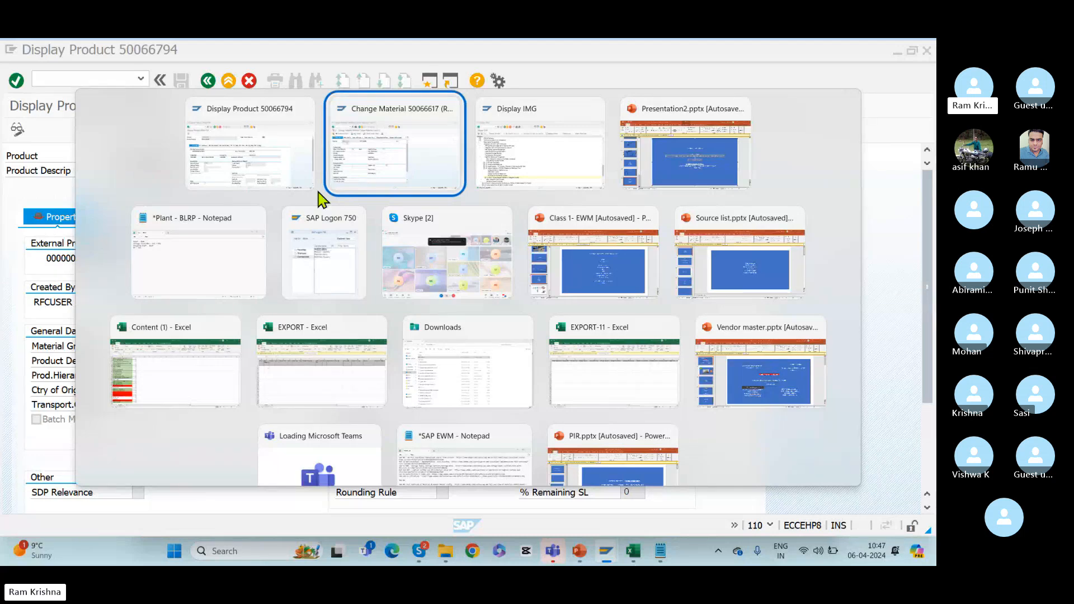
{"action": "key", "text": "alt+Tab"}
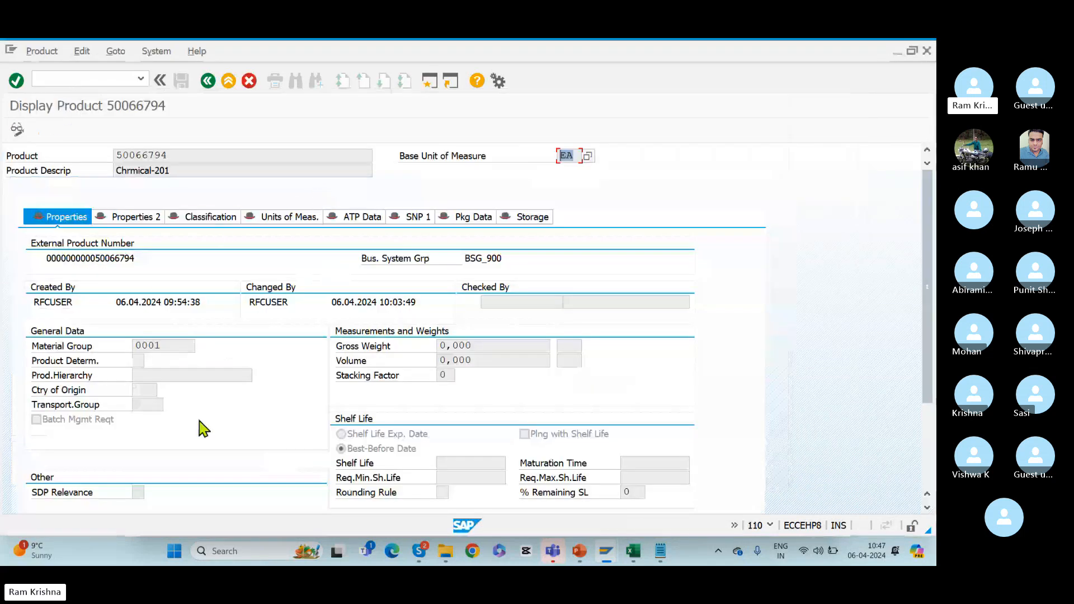
{"action": "key", "text": "alt+Tab"}
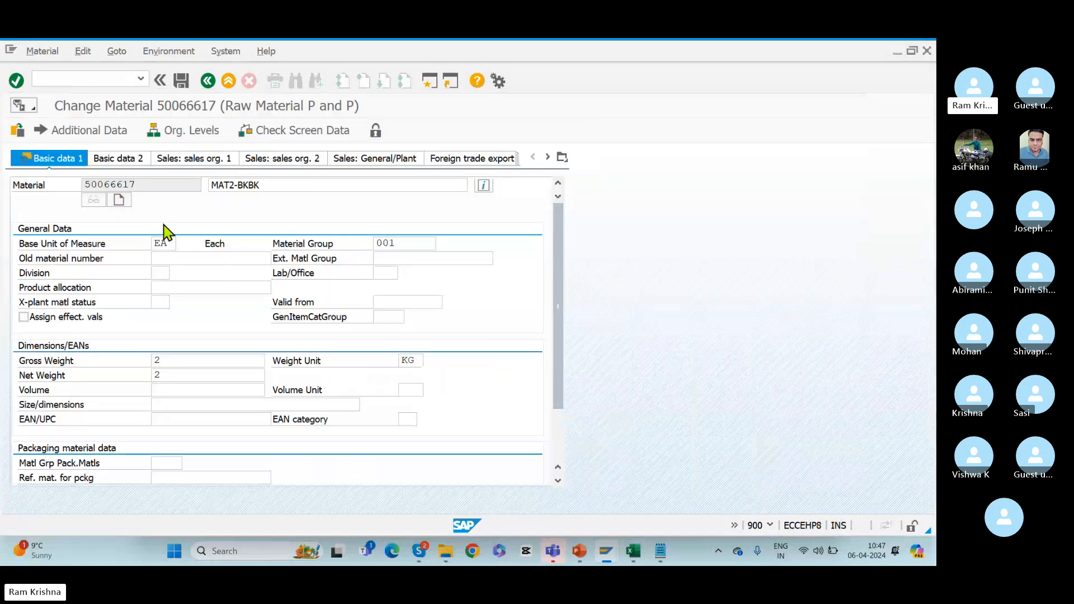
{"action": "left_click", "coordinate": [167, 243]}
{"action": "left_click_drag", "start_coordinate": [169, 243], "coordinate": [134, 251]}
{"action": "key", "text": "alt+Tab"}
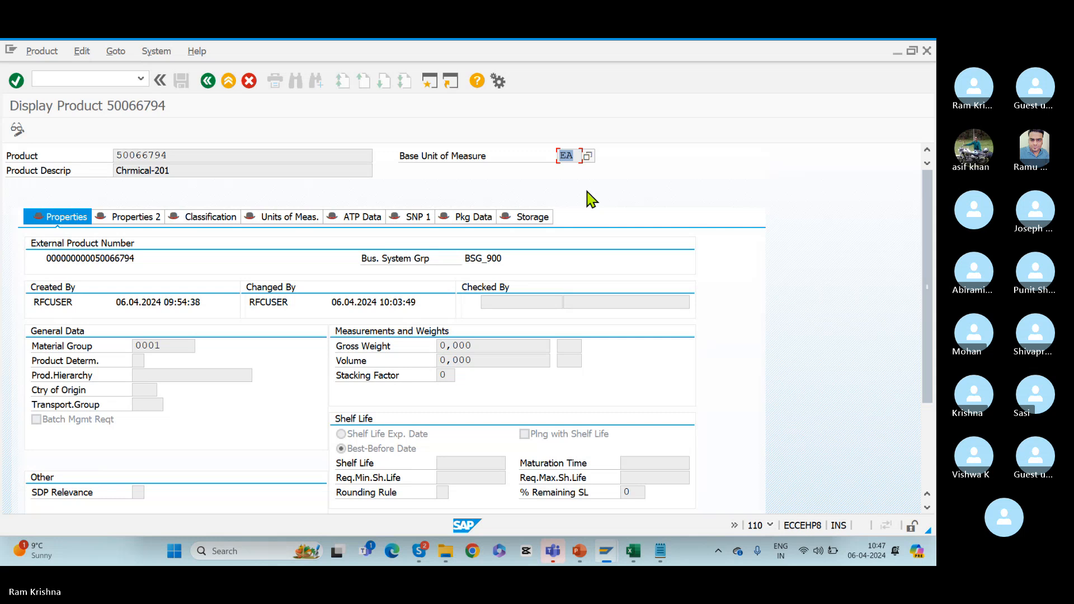
{"action": "key", "text": "alt+Tab"}
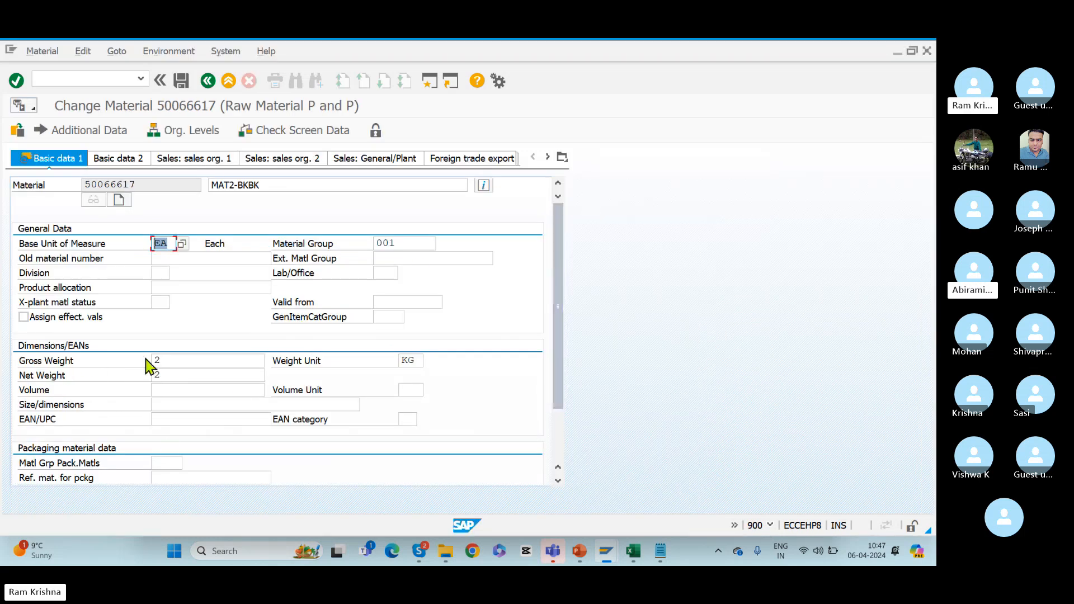
{"action": "left_click", "coordinate": [169, 239]}
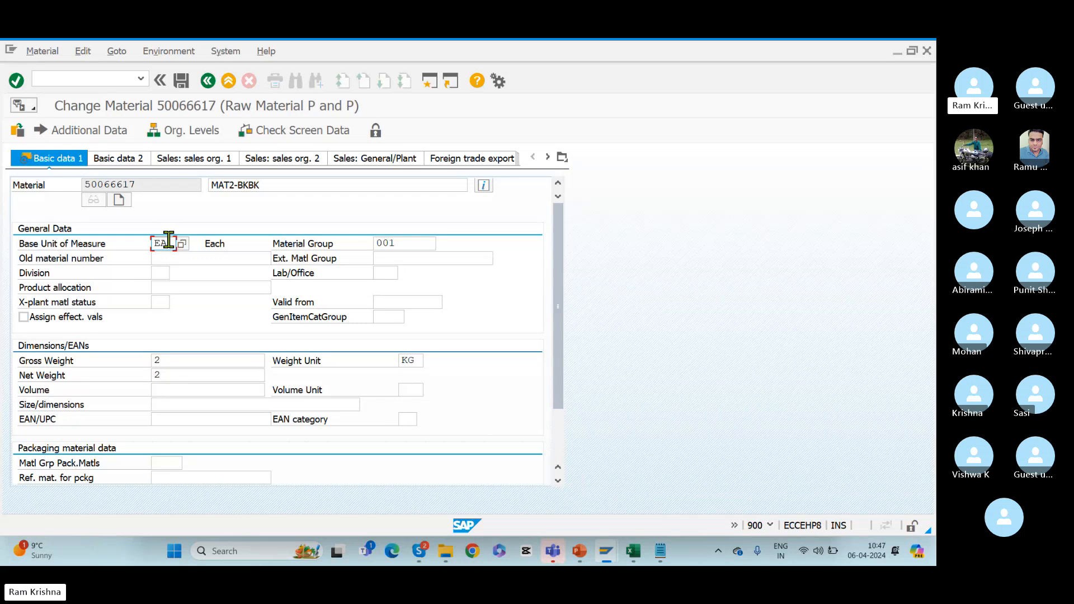
{"action": "key", "text": "alt+Tab"}
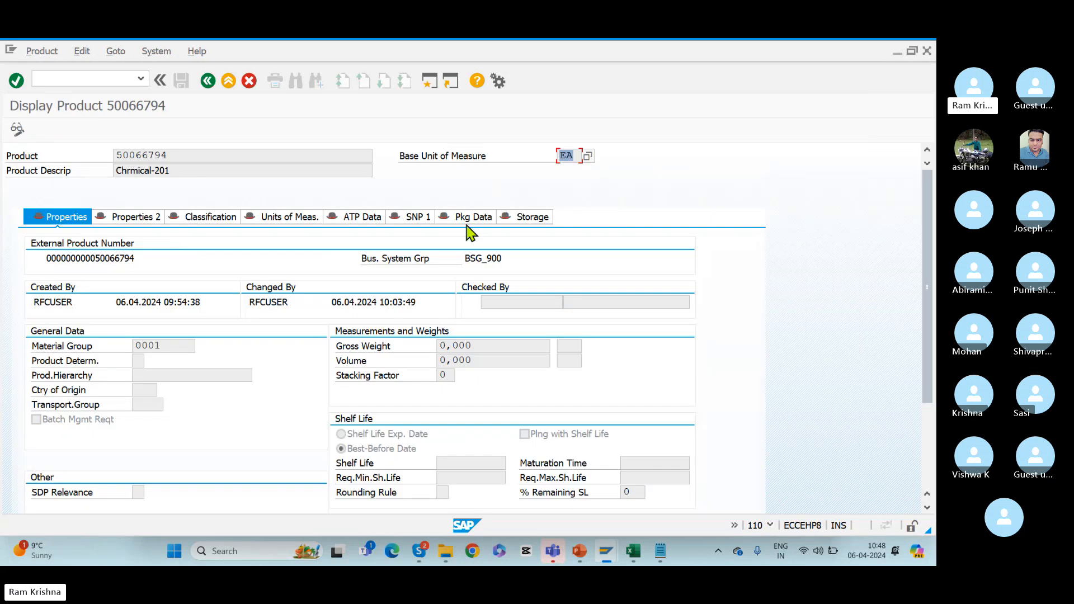
{"action": "left_click", "coordinate": [575, 152]}
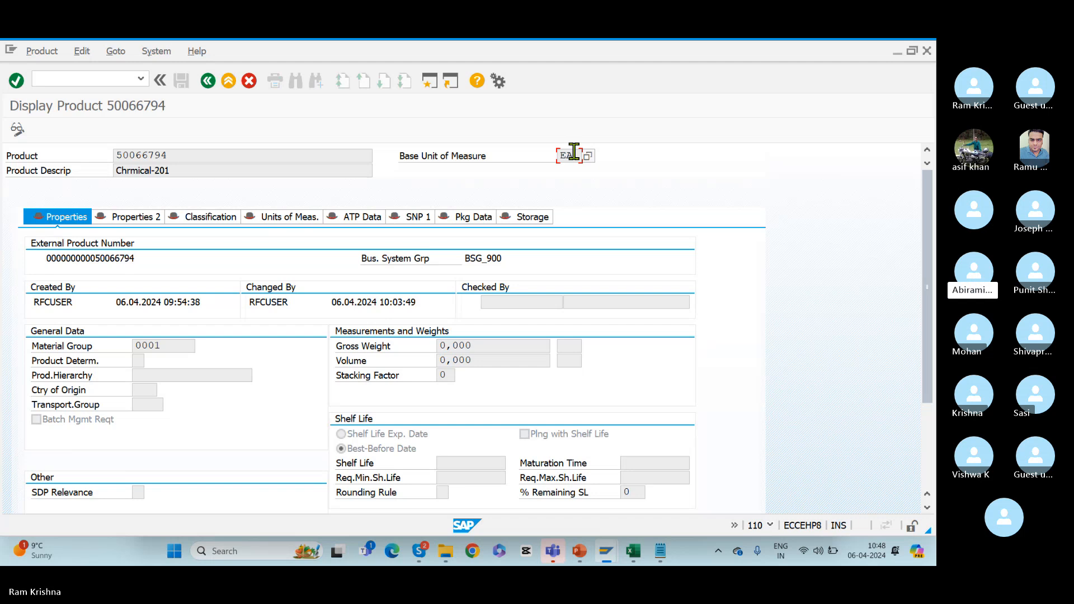
Switch to Presentation2.pptx in PowerPoint and insert four line breaks after "ALE – Periodically" on slide 24.
{"action": "key", "text": "alt+Tab"}
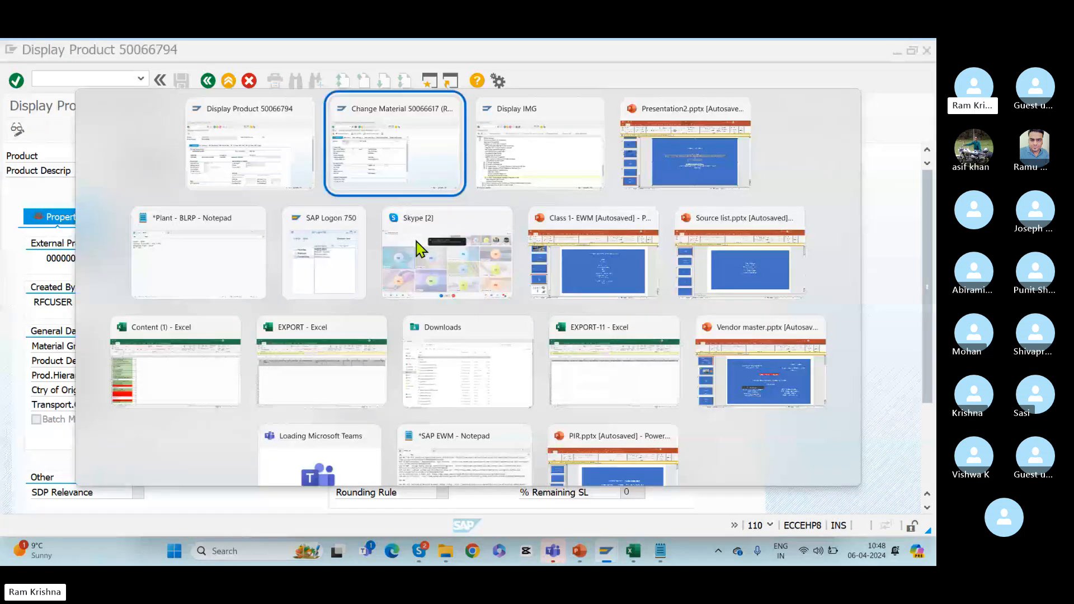
{"action": "key", "text": "Tab"}
{"action": "key", "text": "Tab"}
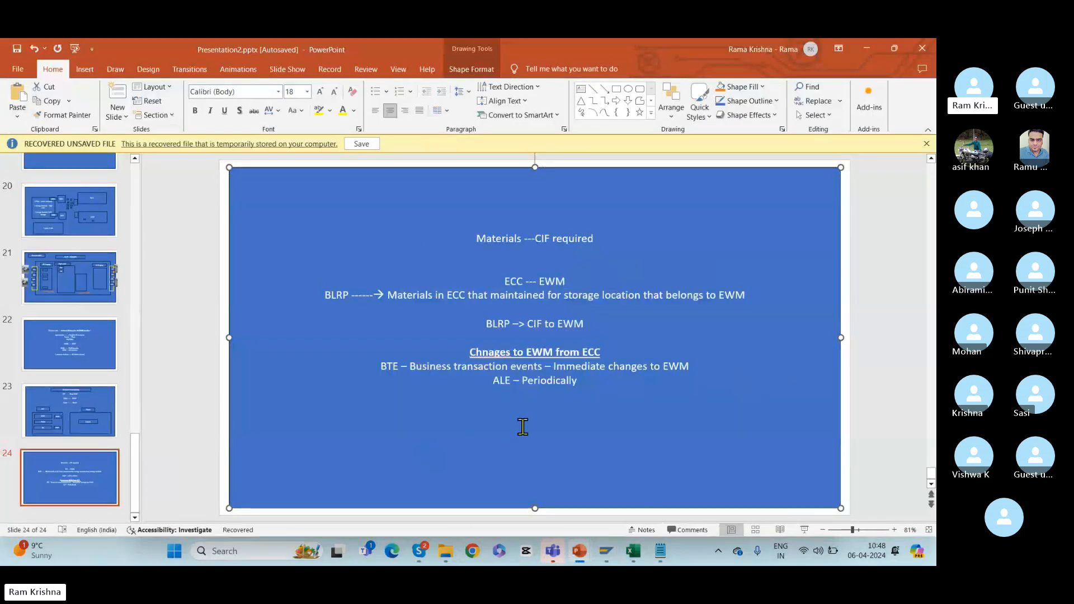
{"action": "left_click", "coordinate": [584, 387]}
{"action": "key", "text": "Return"}
{"action": "key", "text": "Return"}
{"action": "key", "text": "Return"}
{"action": "key", "text": "Return"}
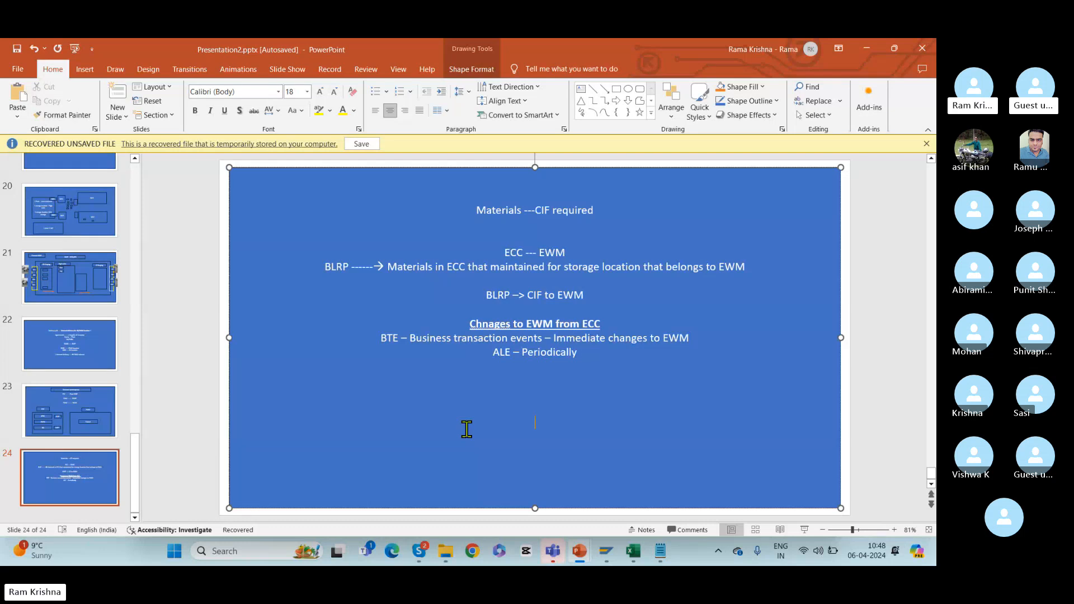
{"action": "type", "text": "Ariba"}
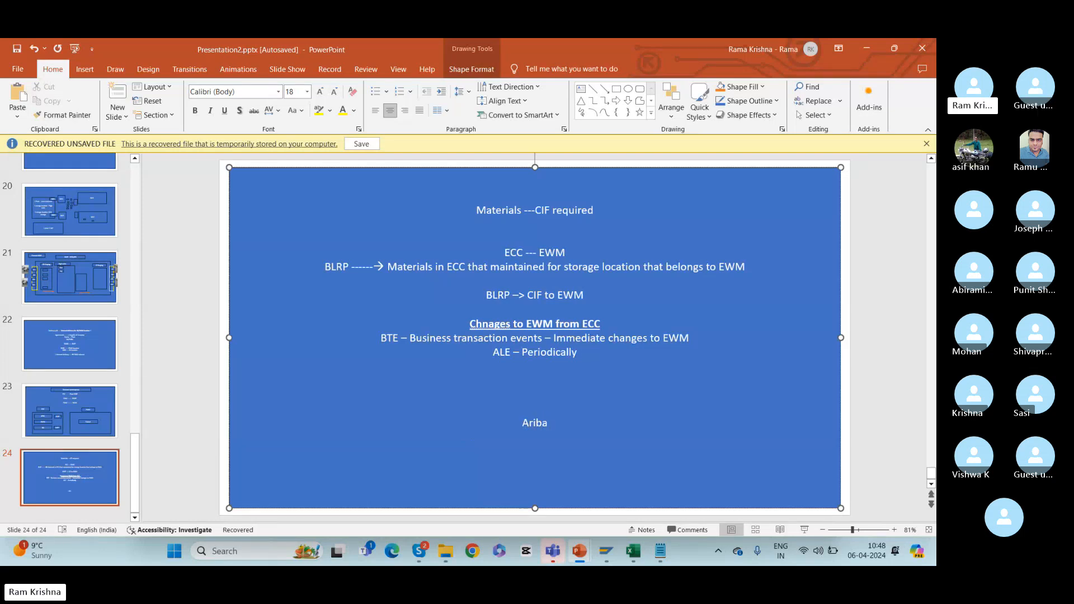
{"action": "key", "text": "BackSpace"}
{"action": "key", "text": "BackSpace"}
{"action": "key", "text": "BackSpace"}
{"action": "key", "text": "BackSpace"}
{"action": "key", "text": "BackSpace"}
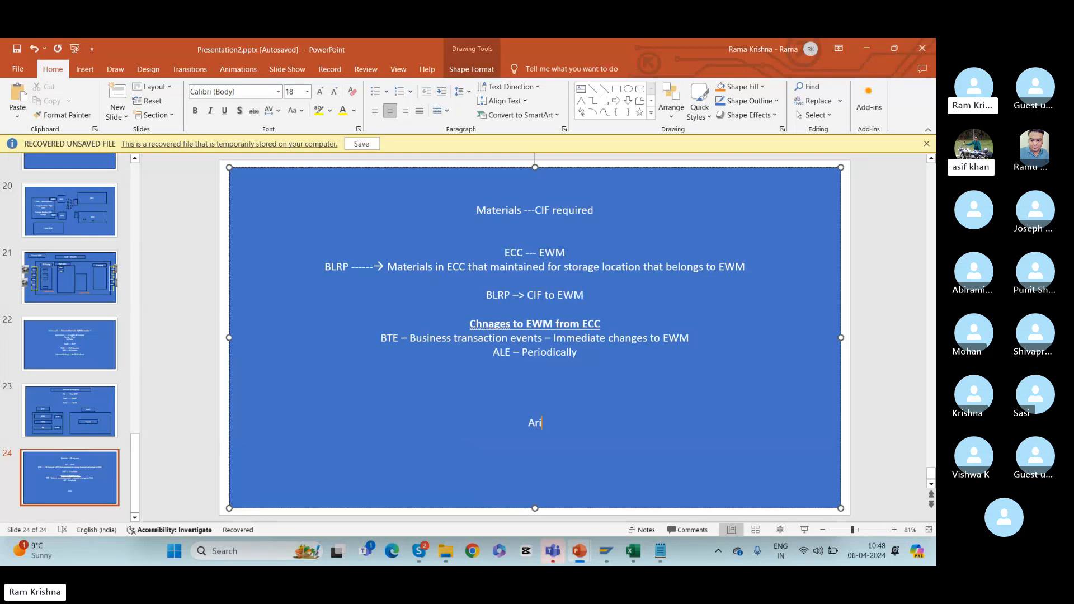
Add the line "Oracle ---------------SAP" at the end of the text on slide 24.
{"action": "type", "text": "Or"}
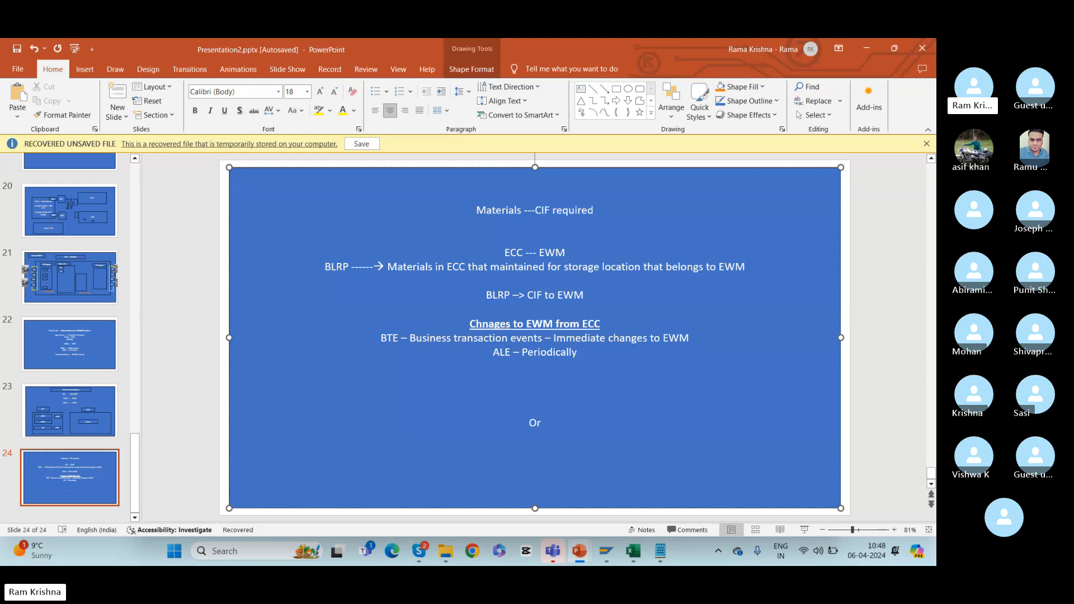
{"action": "type", "text": "acle ---------------SAP"}
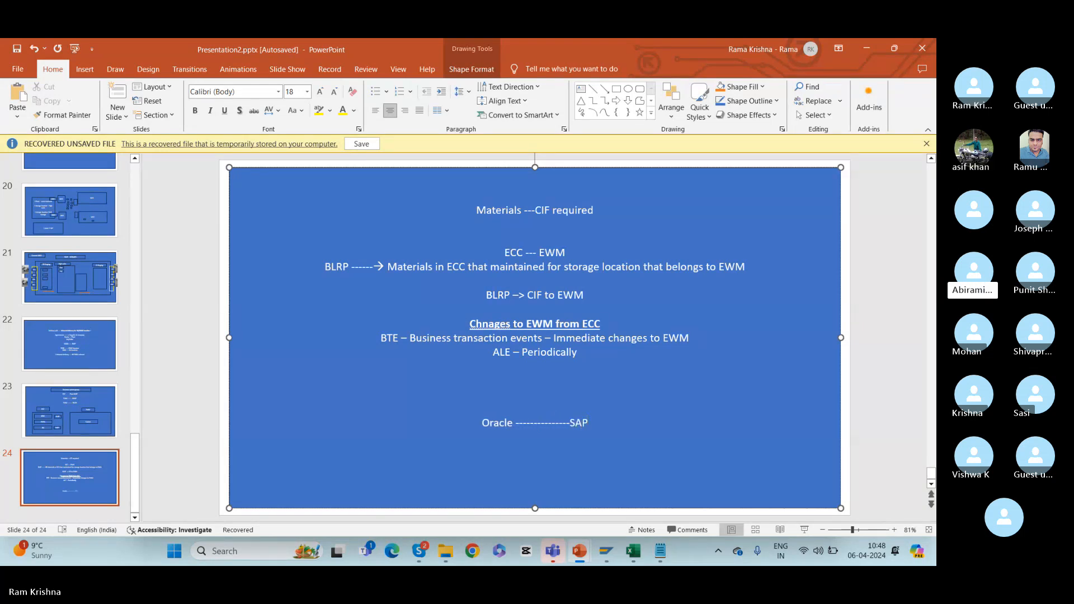